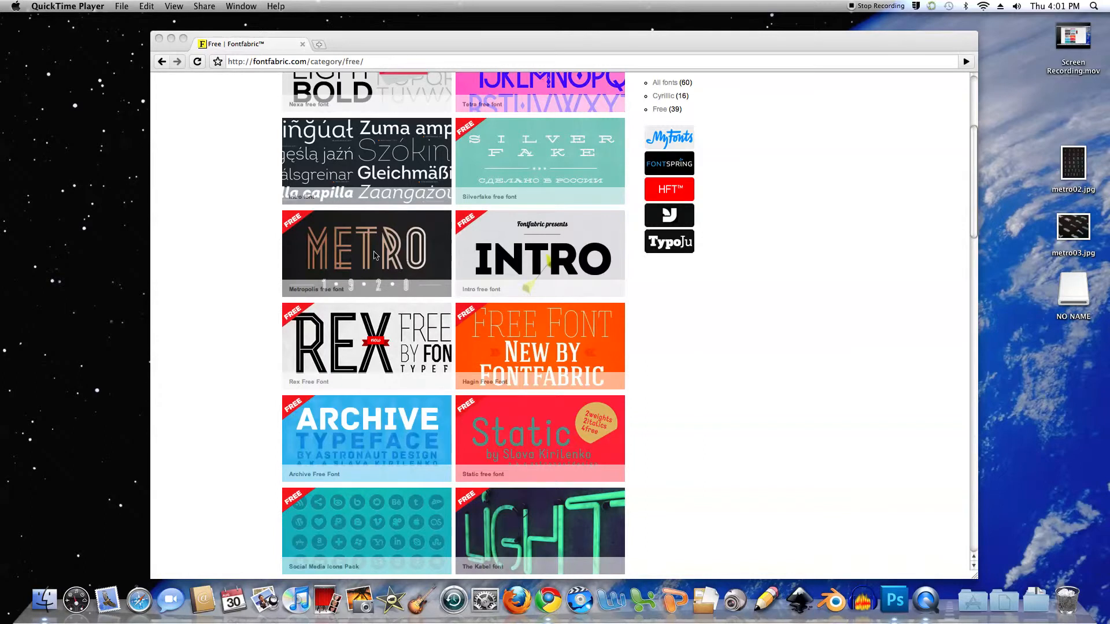
Minimize the browser window and permanently empty the Trash
click(171, 38)
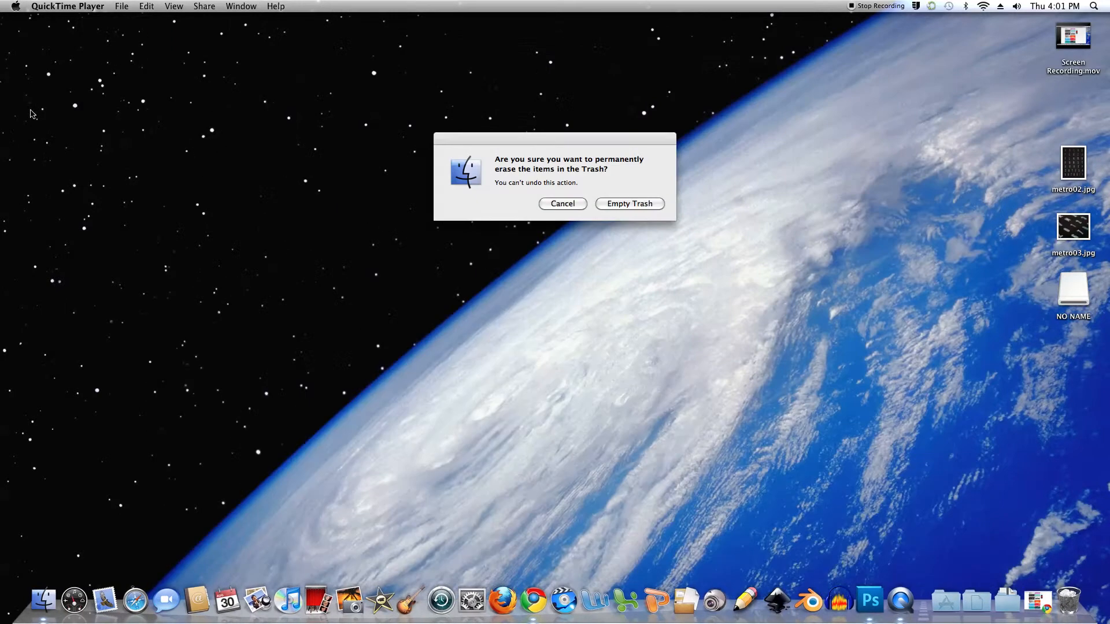
click(625, 208)
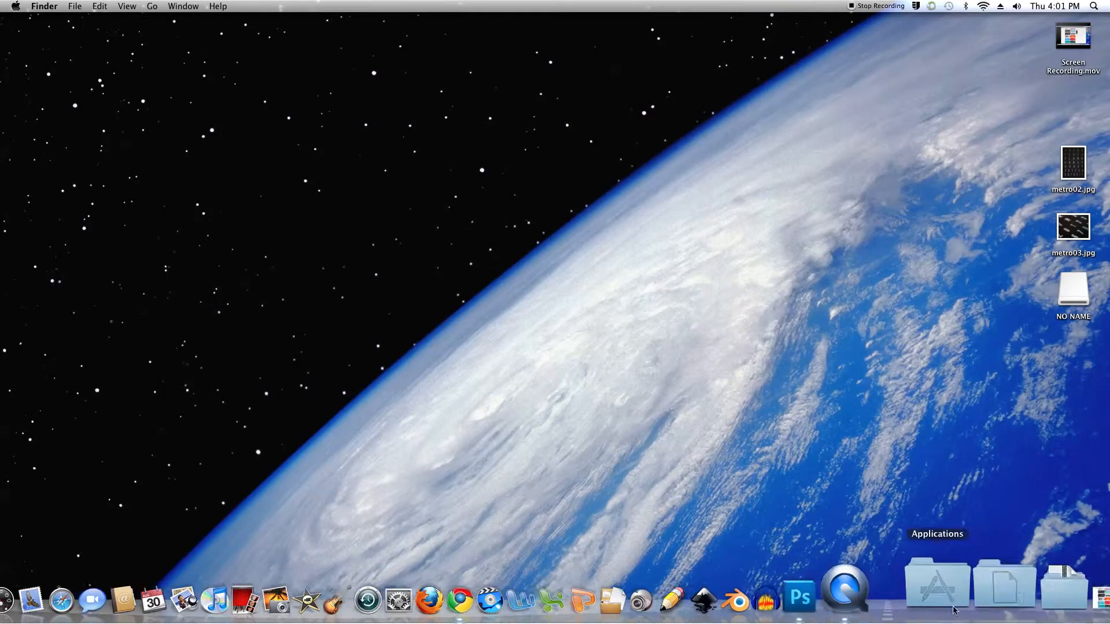
Switch to Photoshop and create a new A4 document at 300 pixels/inch named "art deco 2"
click(877, 582)
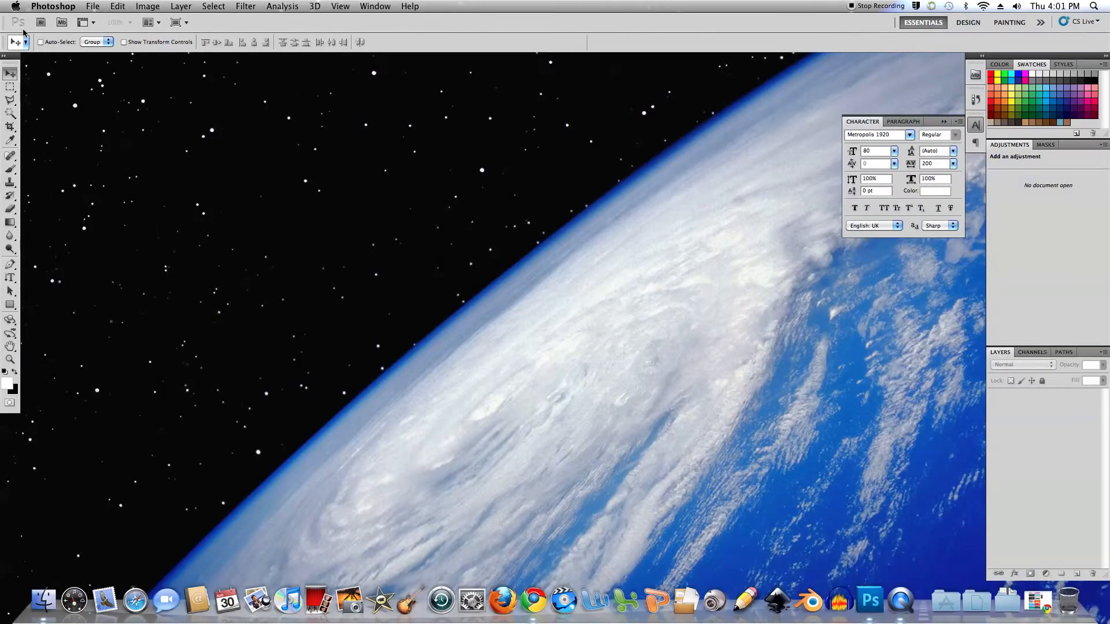
click(94, 6)
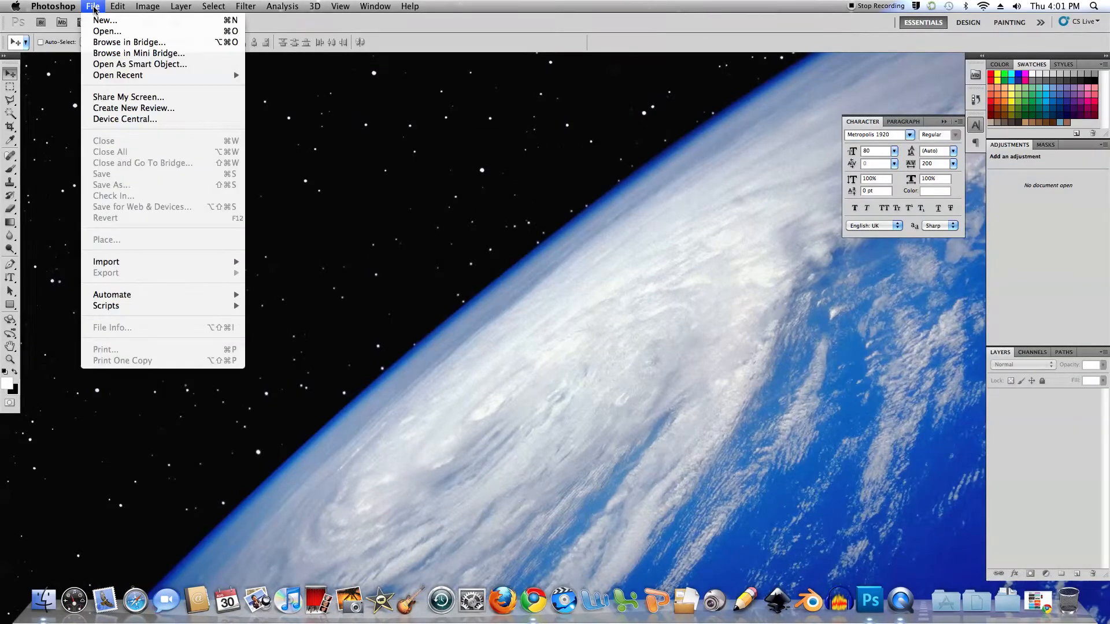
click(105, 20)
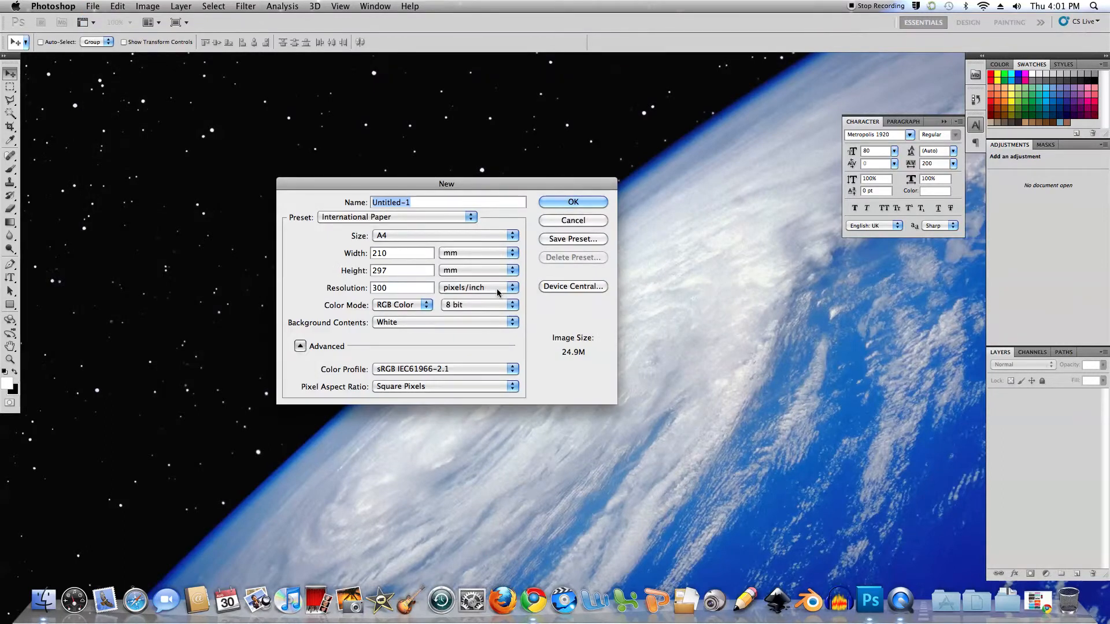
text(art deco 2)
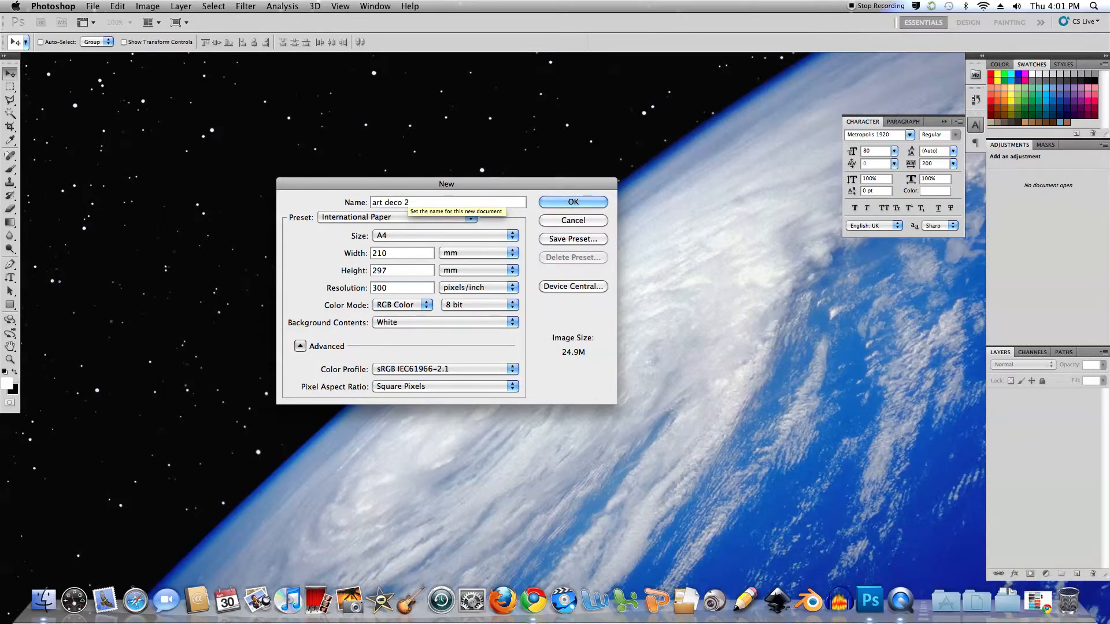
click(571, 203)
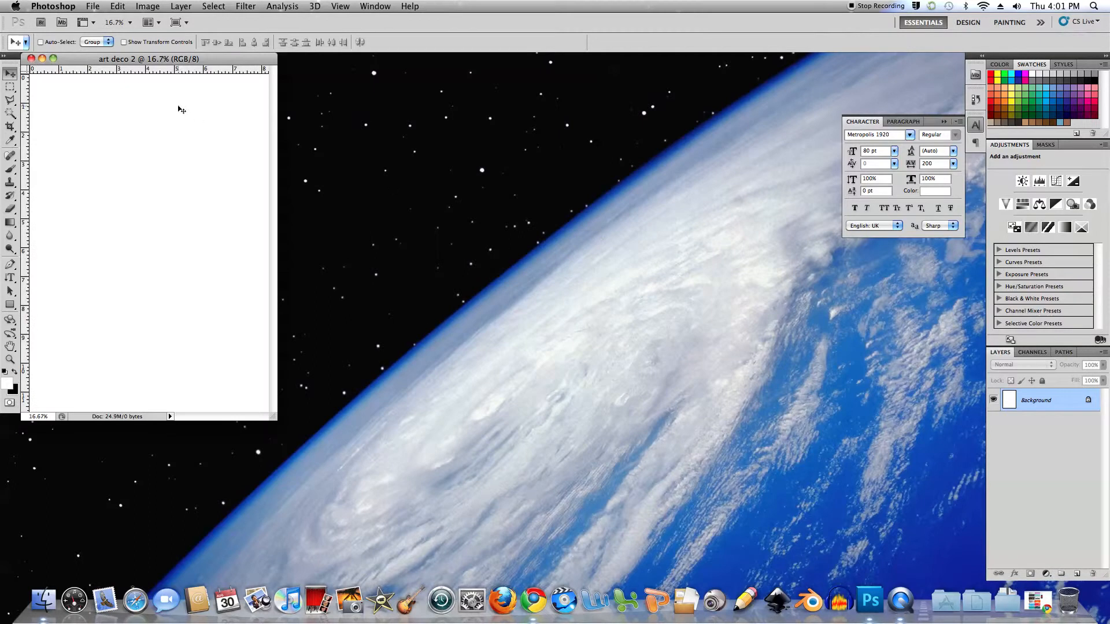
Display the blank document in full-screen mode with the menu bar, enlarged to 25%
drag(199, 60, 360, 78)
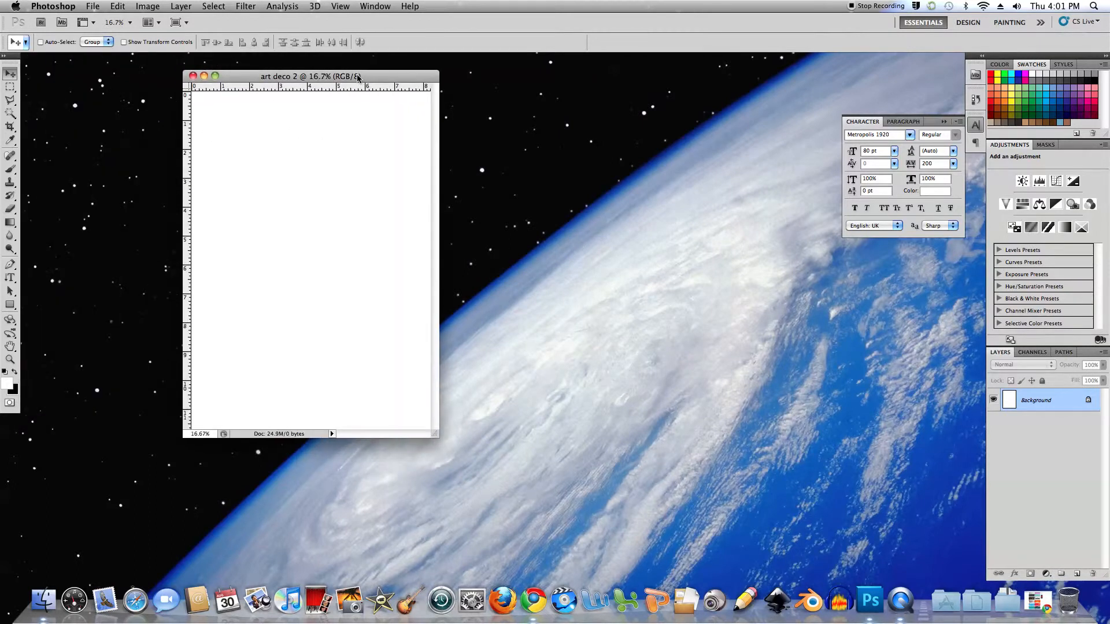
key(f)
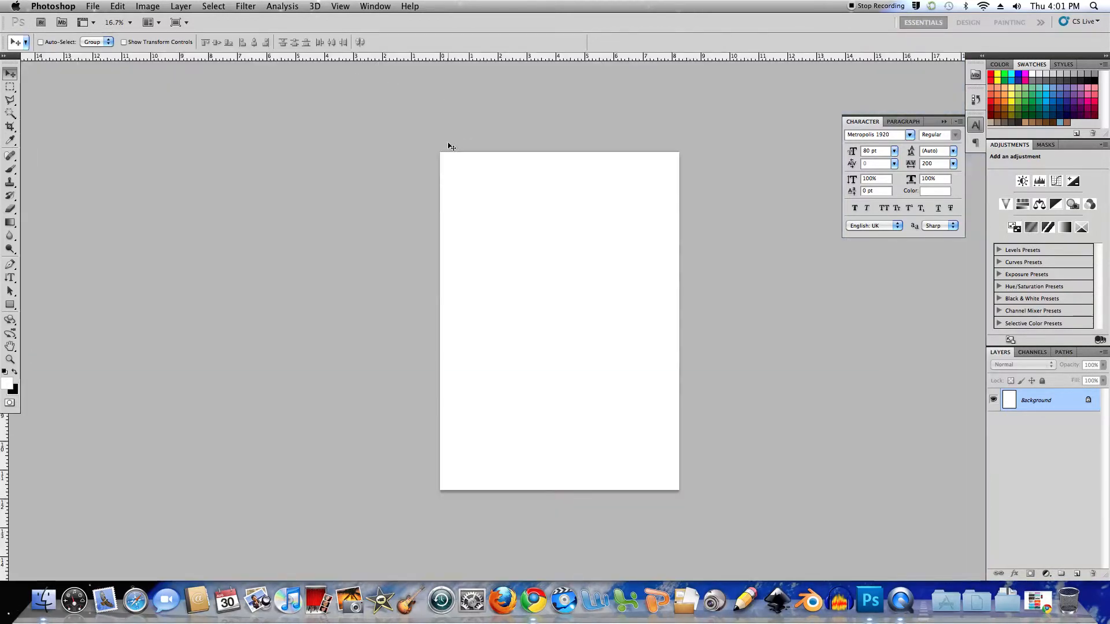
key(super+plus)
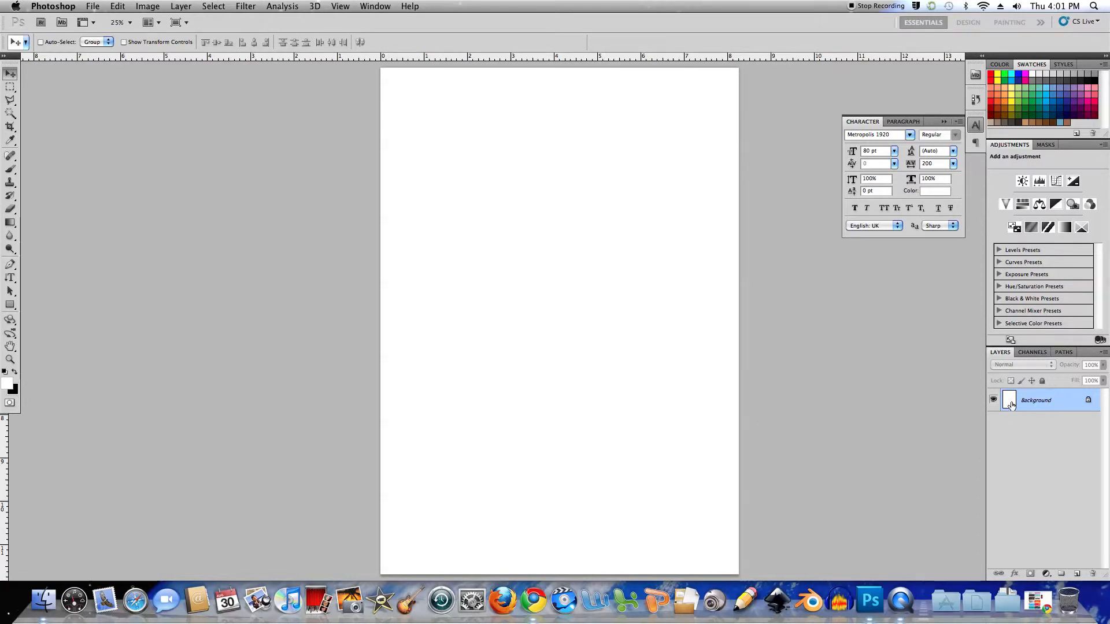
Set the foreground color to a near-black with RGB values 20, 20, 20
click(8, 384)
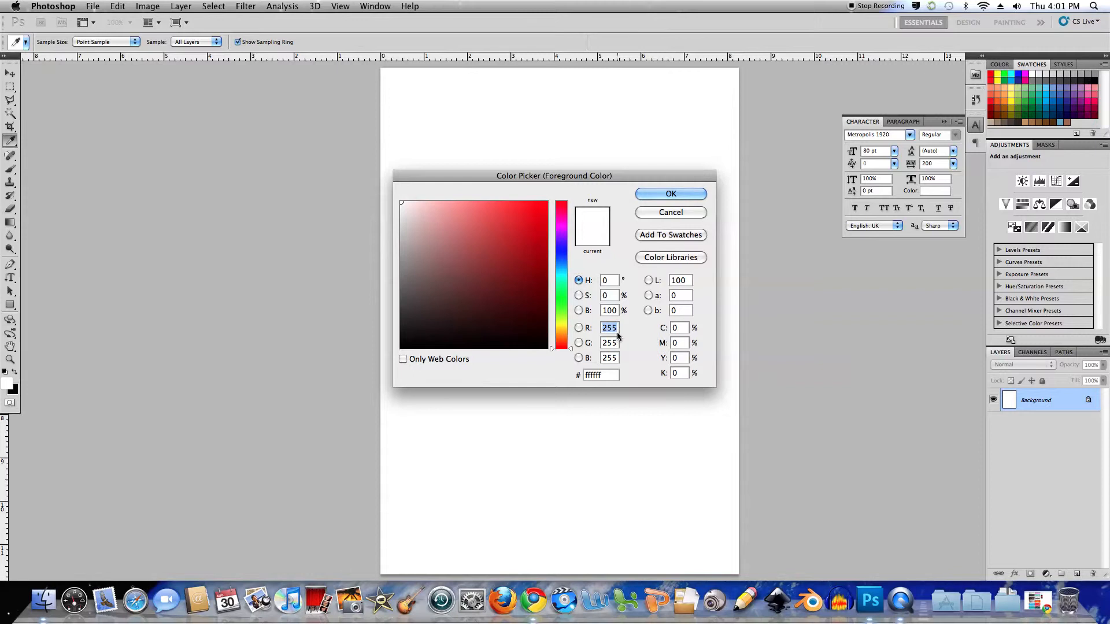
text(20)
key(Tab)
text(2020)
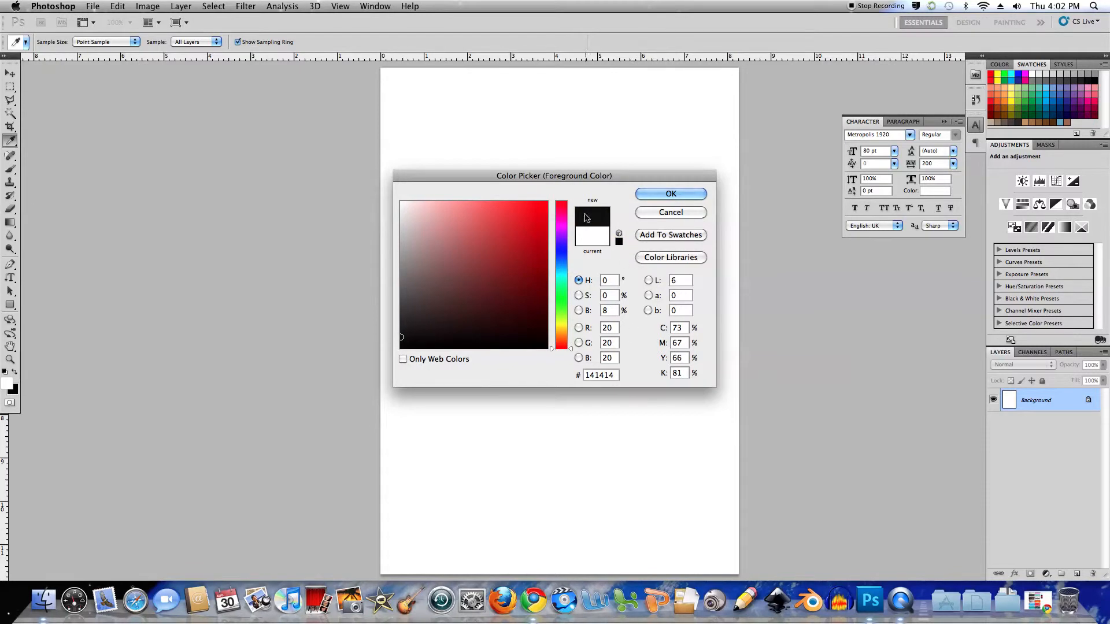
click(671, 194)
key(v)
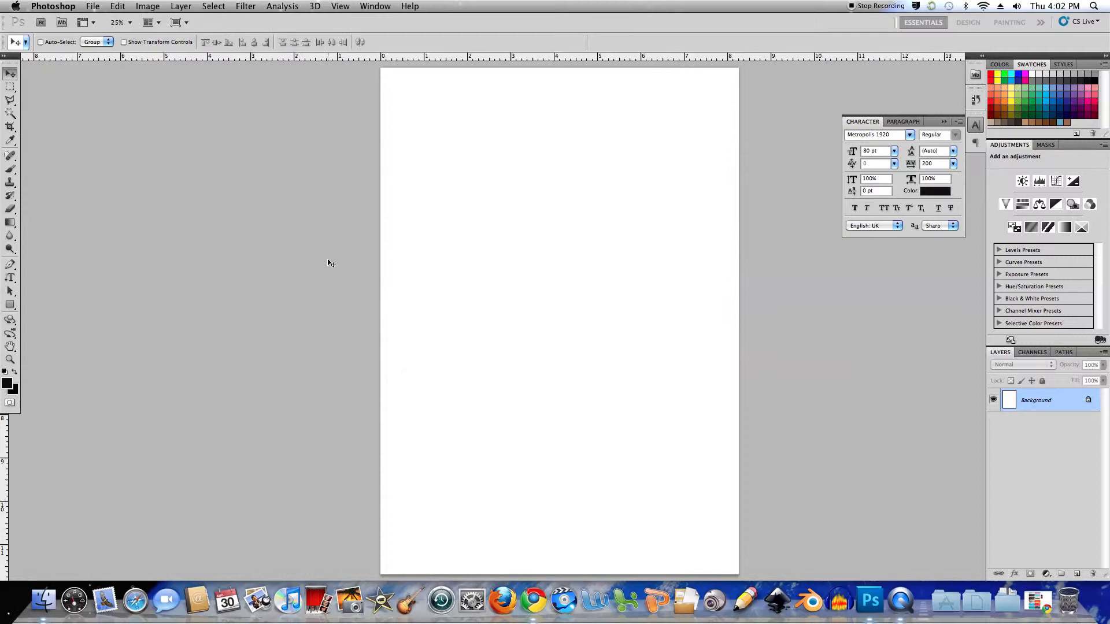
Set the background color to a dark grey with RGB values 40, 40, 40
click(12, 388)
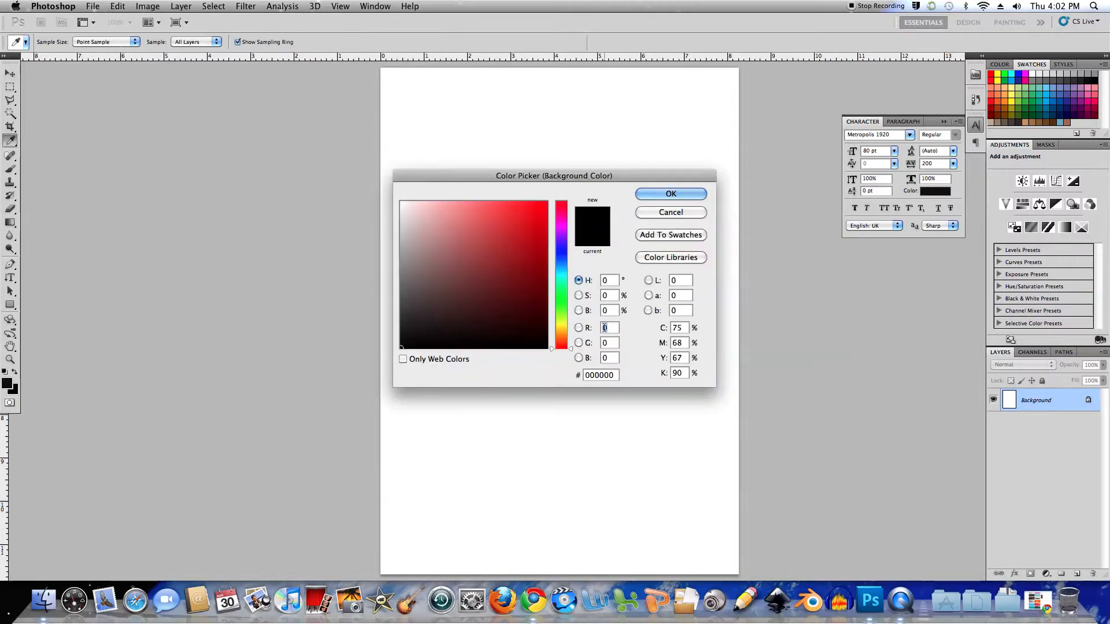
text(40)
key(Tab)
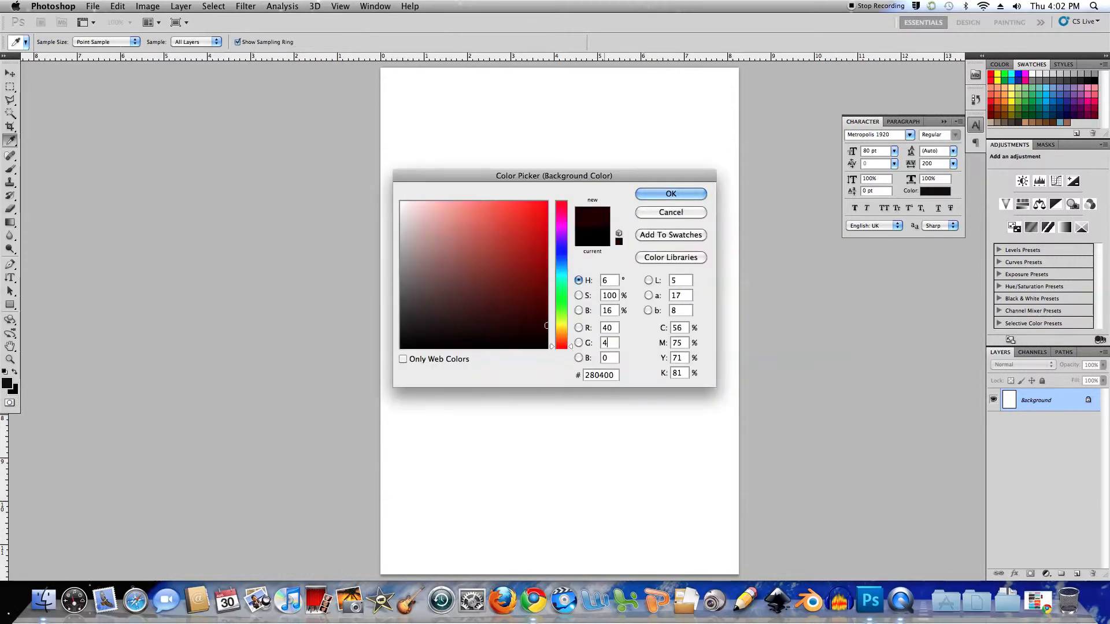
text(40)
key(Tab)
text(40)
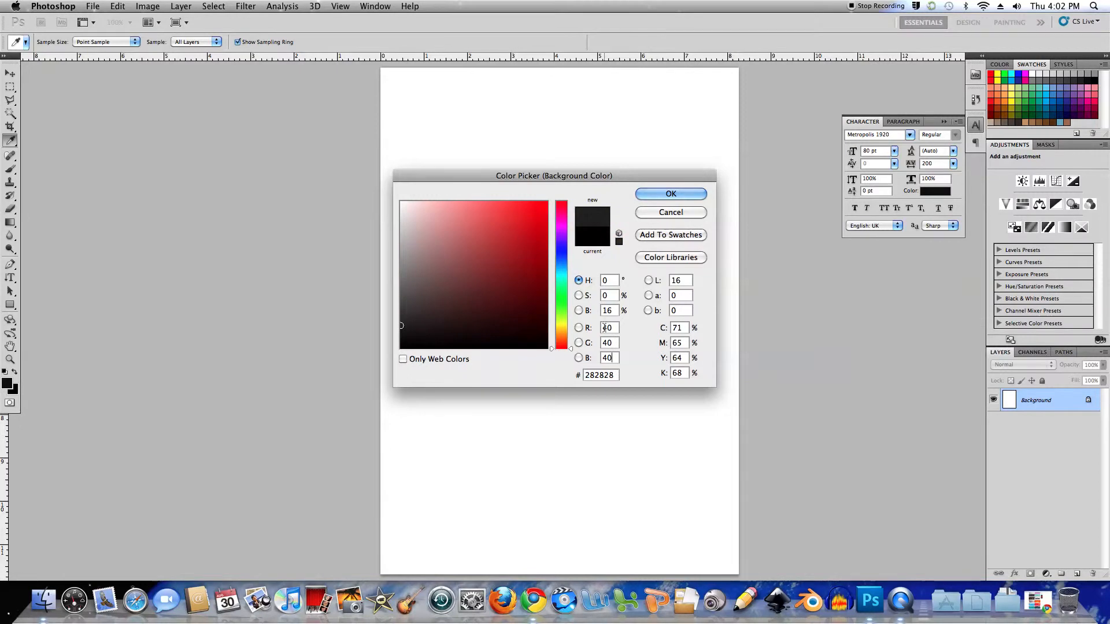
click(690, 193)
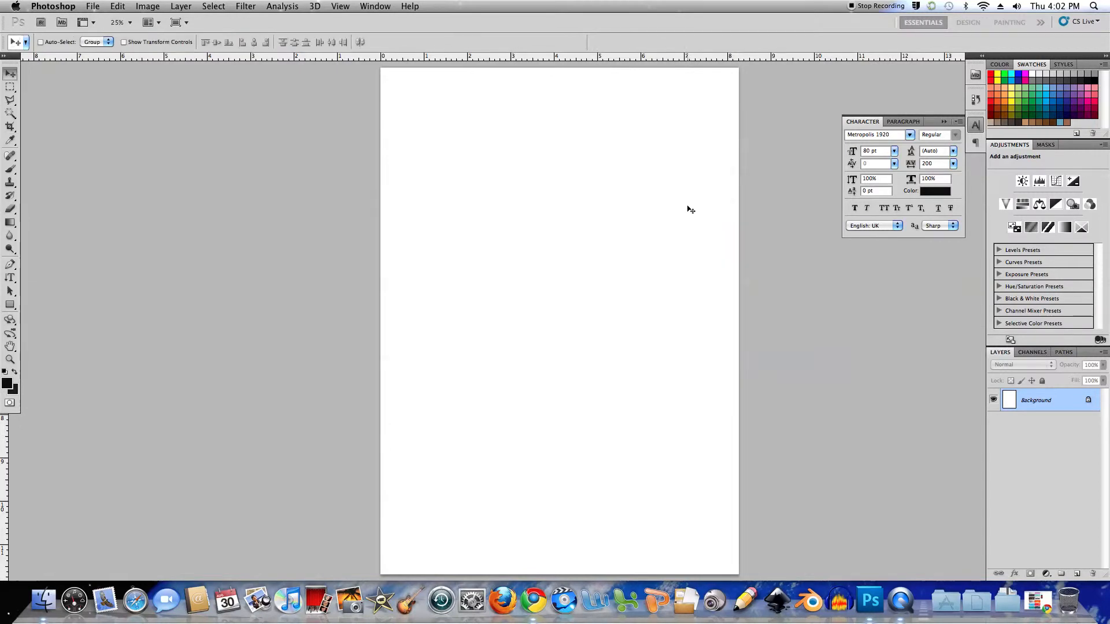
Place a vertical and a horizontal guide crossing at the centre of the page
key(super+minus)
key(super+minus)
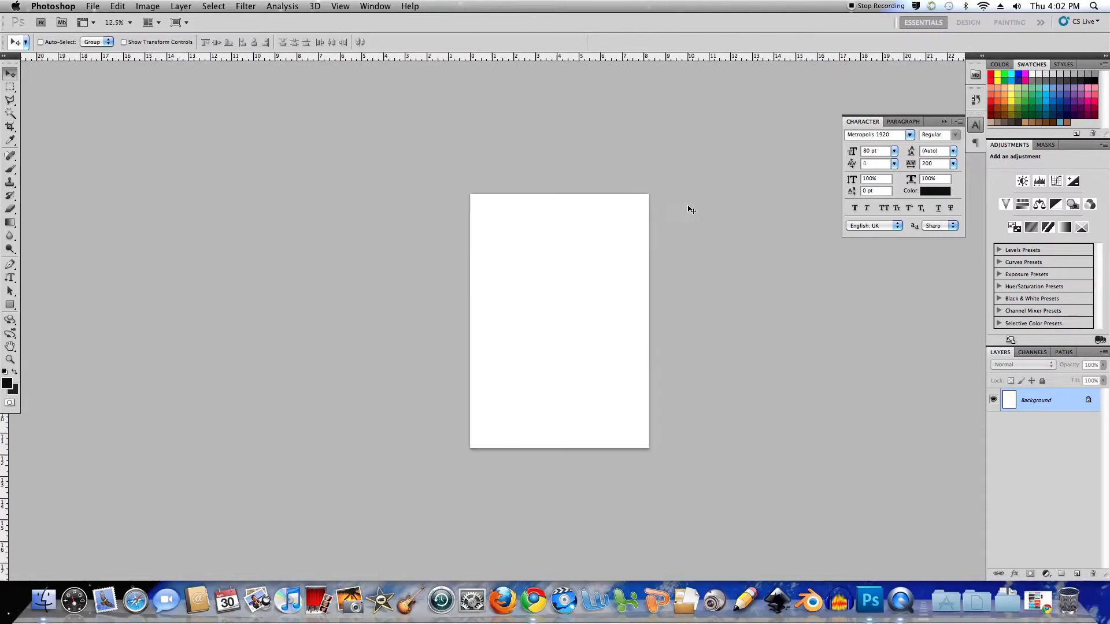
drag(4, 434, 554, 425)
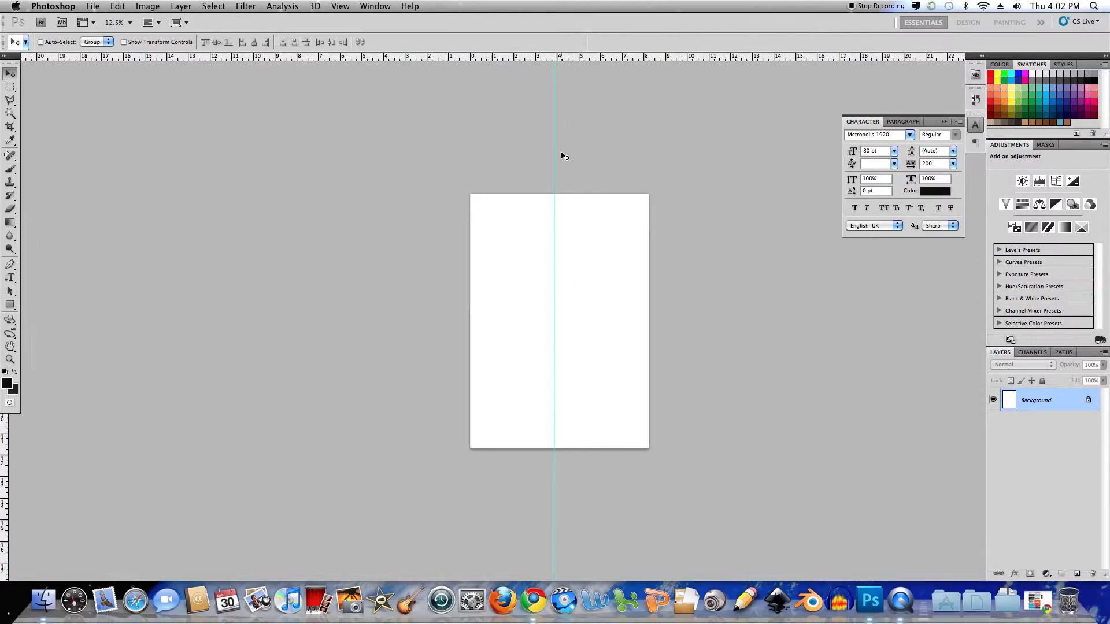
mouse_move(555, 155)
mouse_down()
mouse_move(452, 167)
mouse_move(559, 170)
mouse_up()
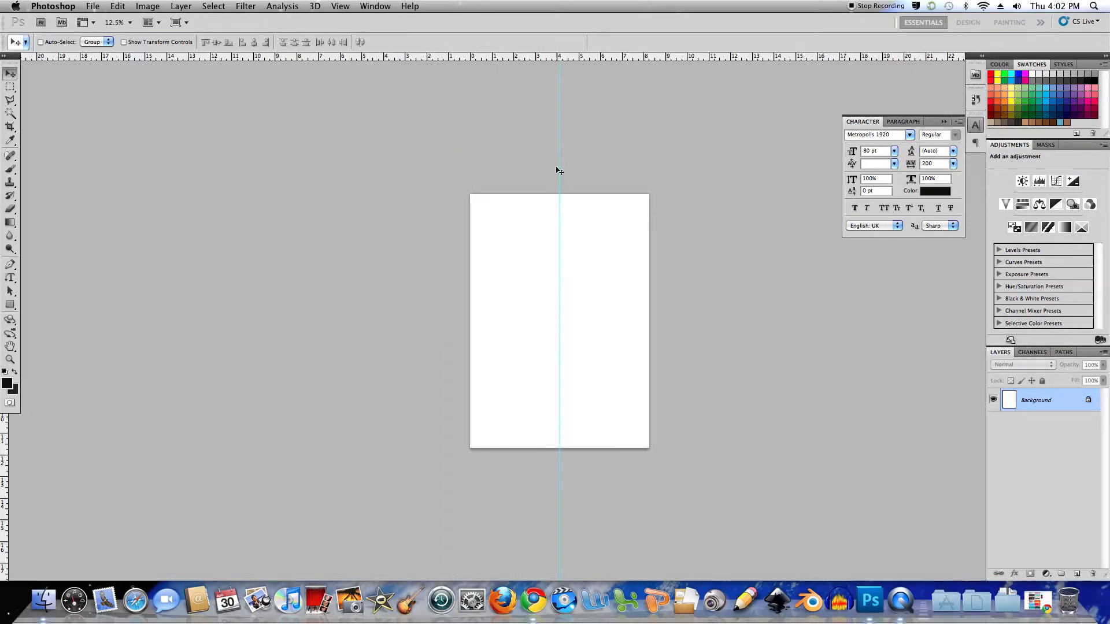
drag(525, 63, 507, 322)
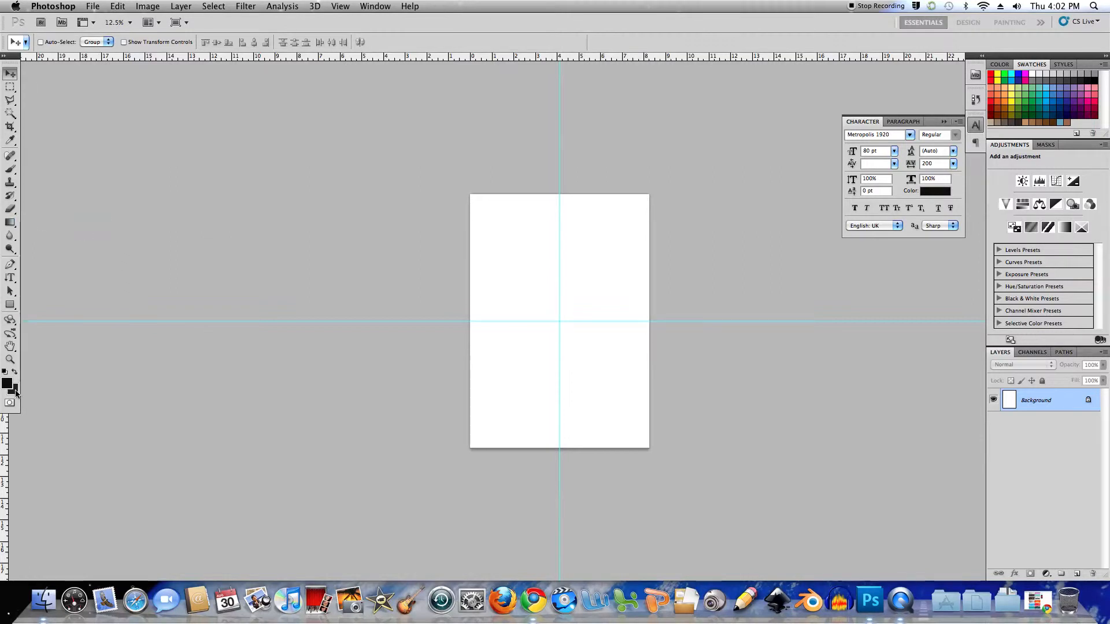
Fill the background with a radial gradient of the two dark colors, drawn from the page centre to above its upper edge
click(10, 223)
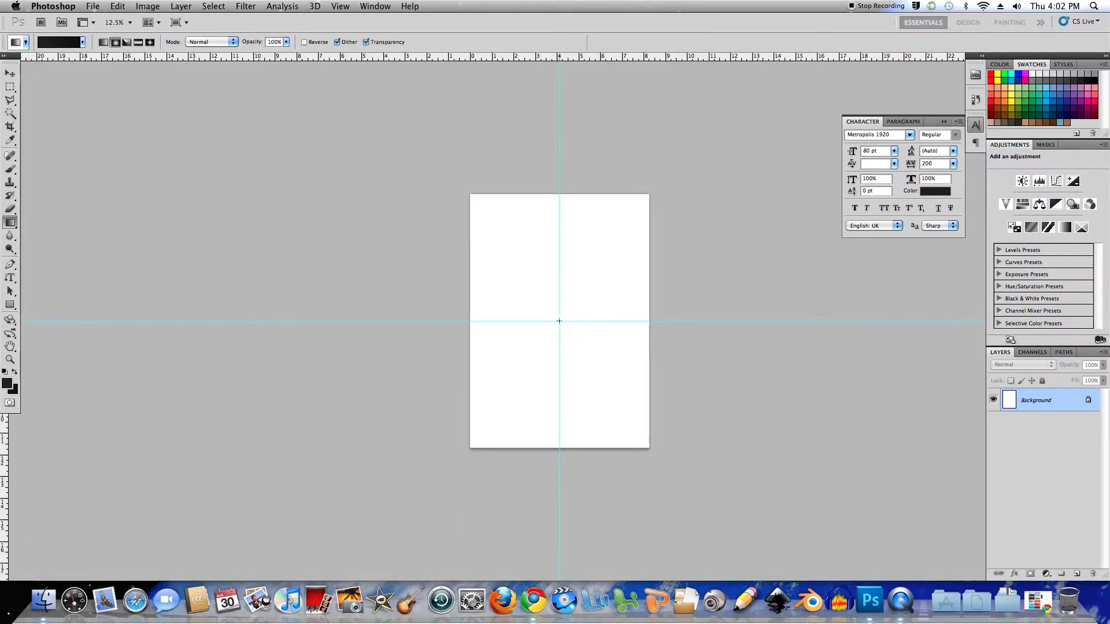
drag(559, 295, 561, 84)
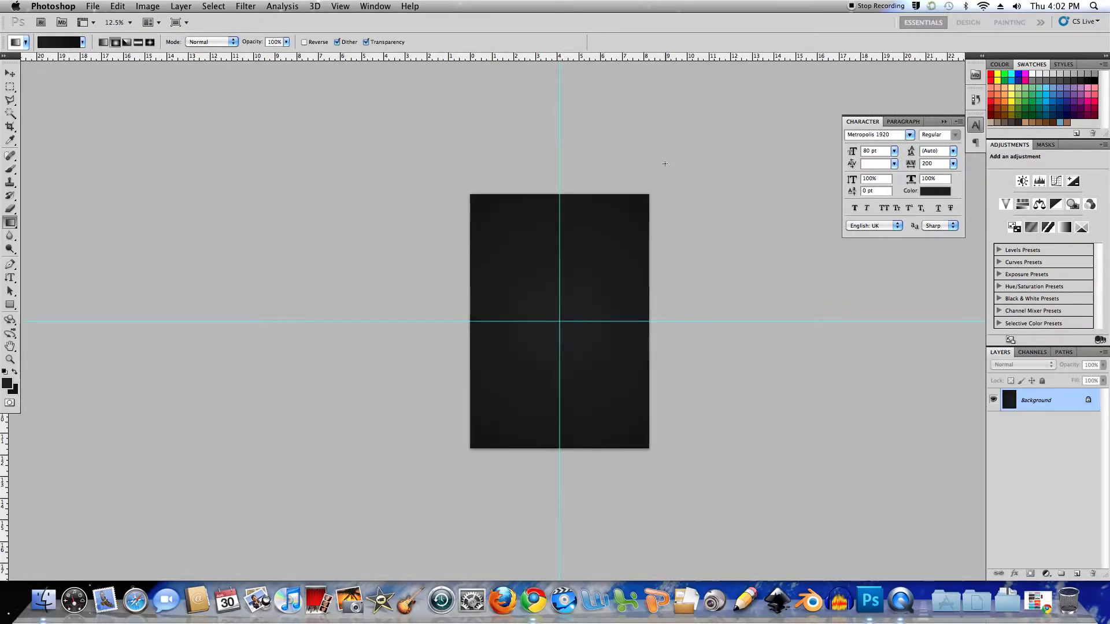
Reset the colors to default black and white and add 2% uniform noise to the background
key(super+plus)
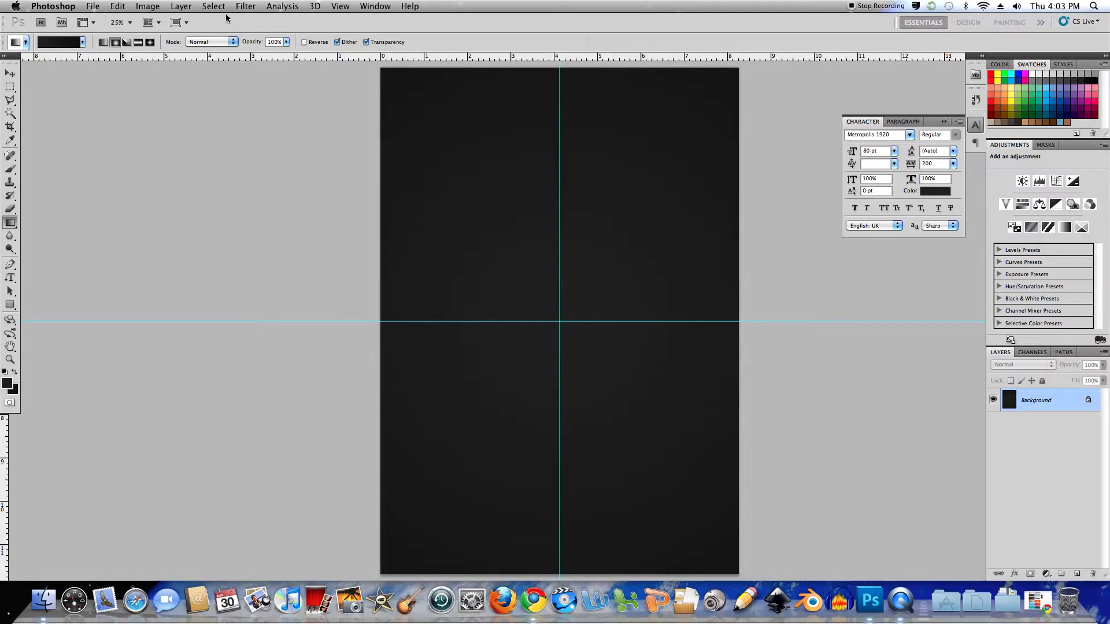
click(6, 372)
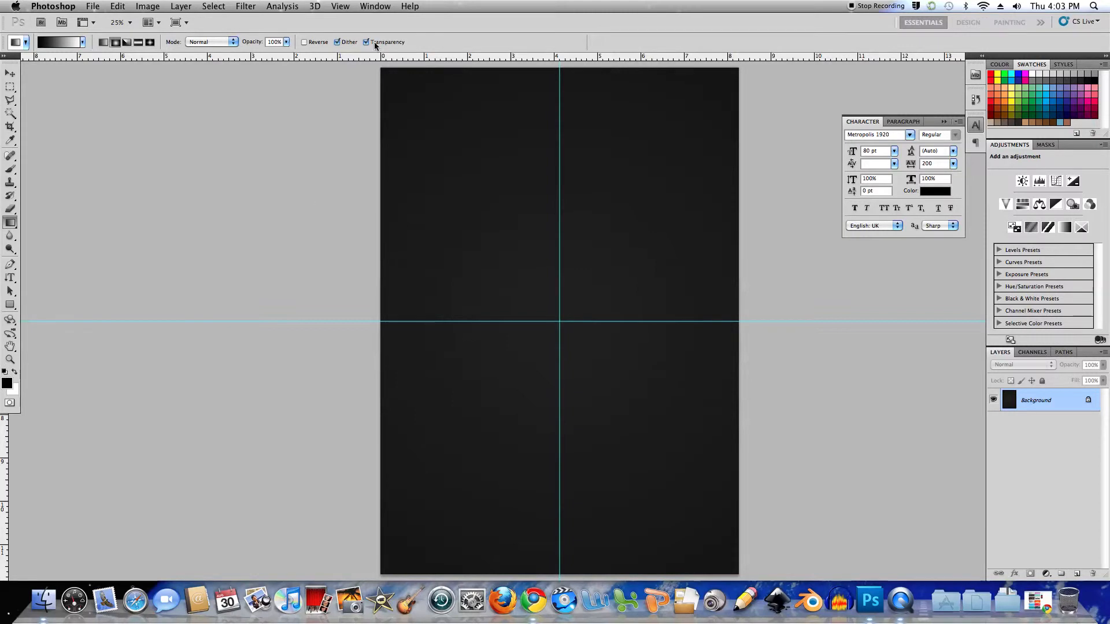
click(242, 6)
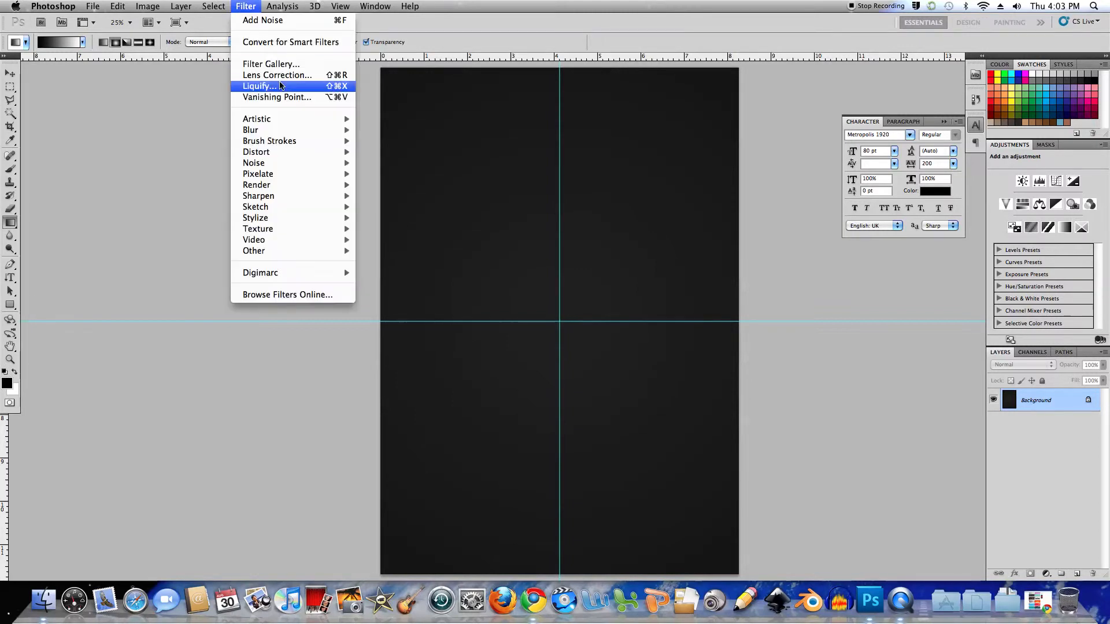
mouse_move(275, 132)
mouse_move(277, 163)
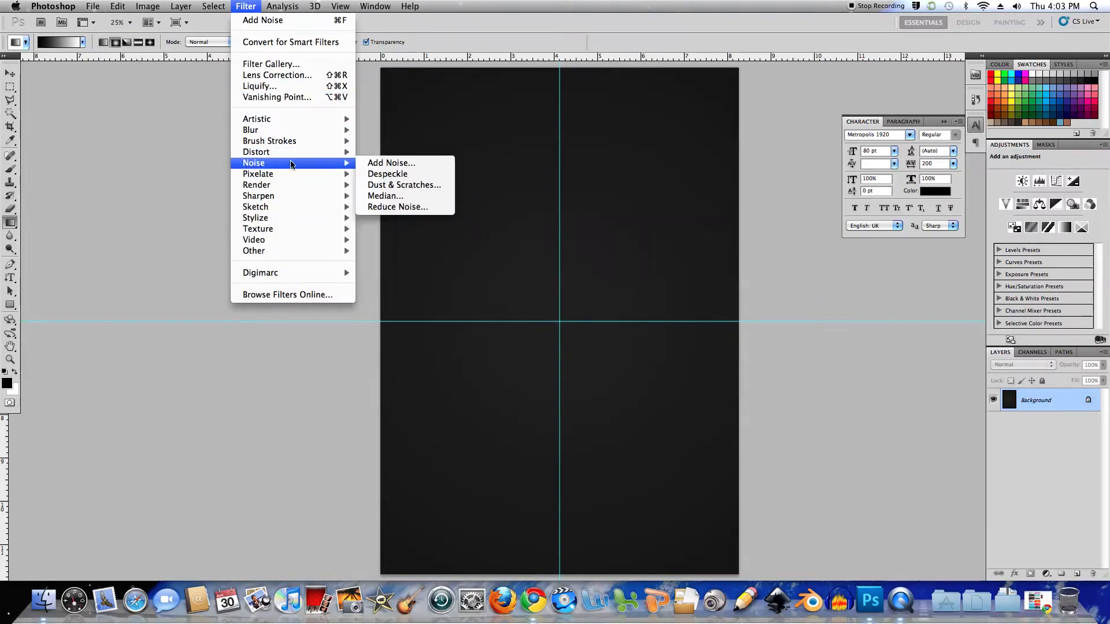
click(366, 165)
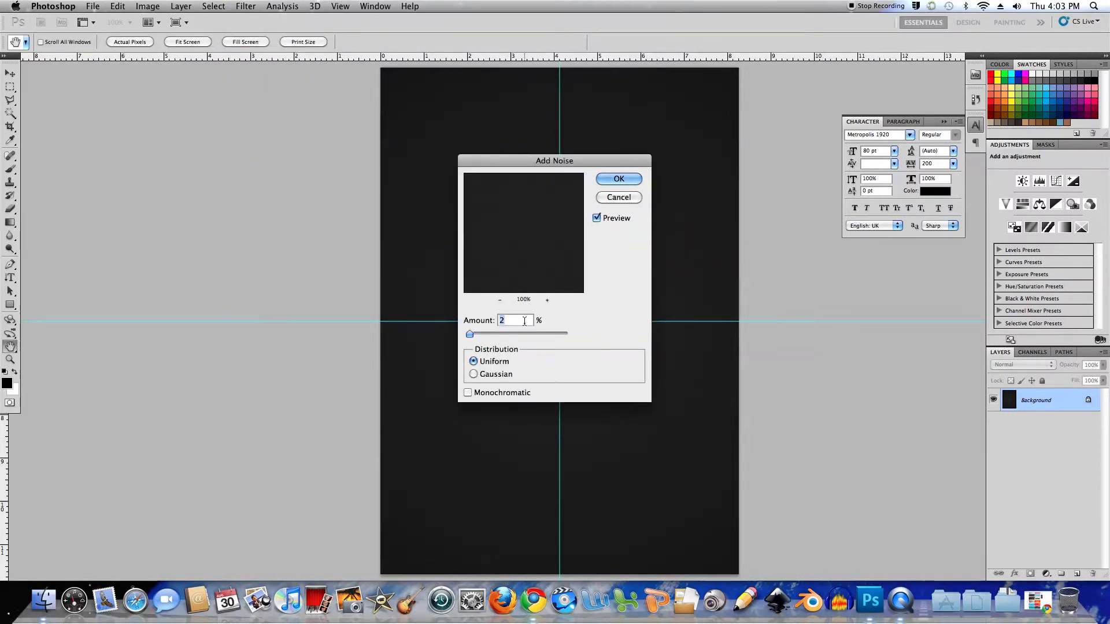
click(629, 179)
key(g)
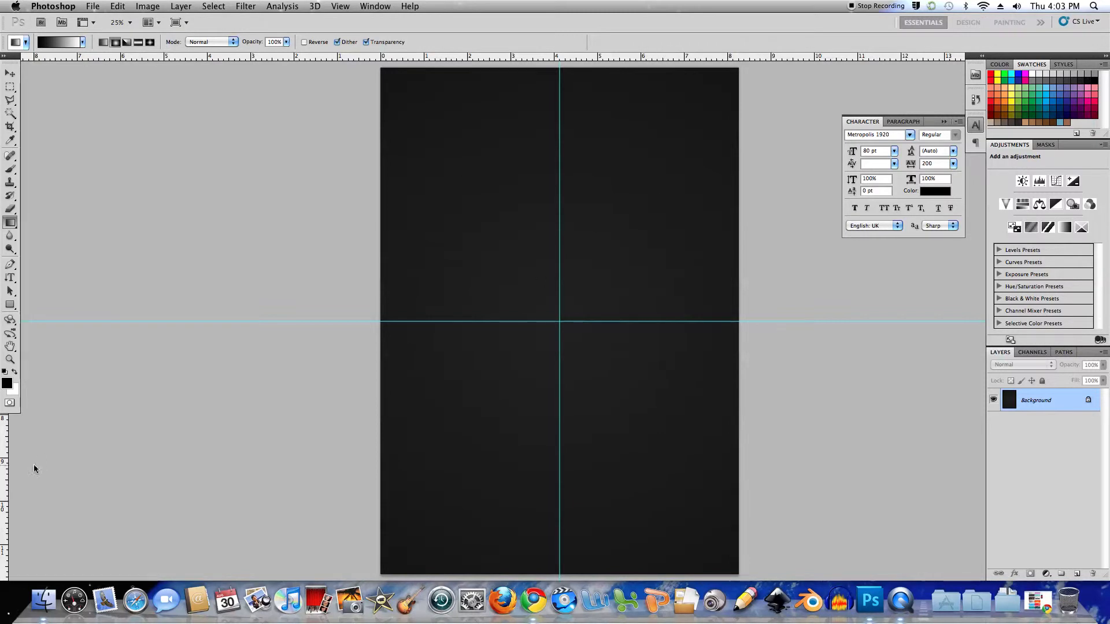
Add the white vertical text "METRO" in Metropolis 1920 at 80 pt, just left of the vertical guide in the page's upper part
click(16, 373)
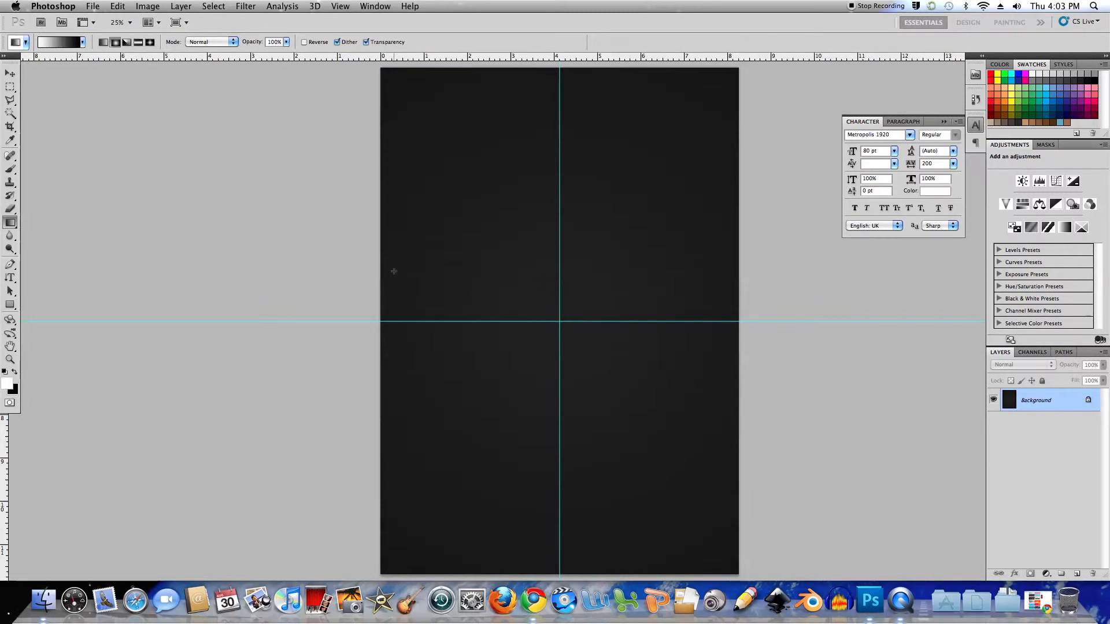
click(13, 280)
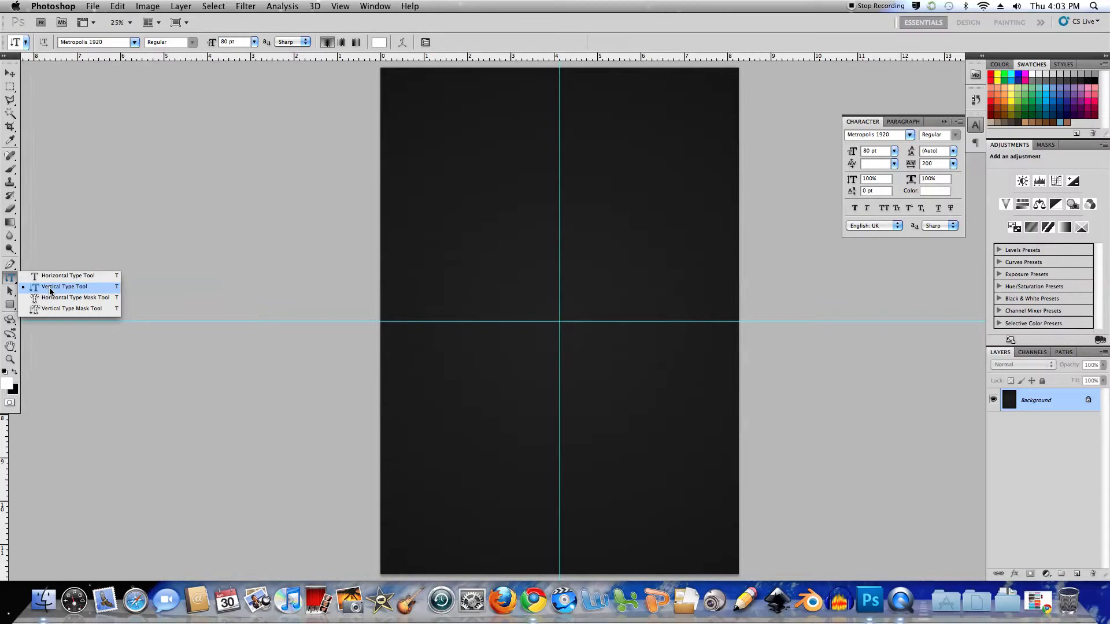
click(50, 288)
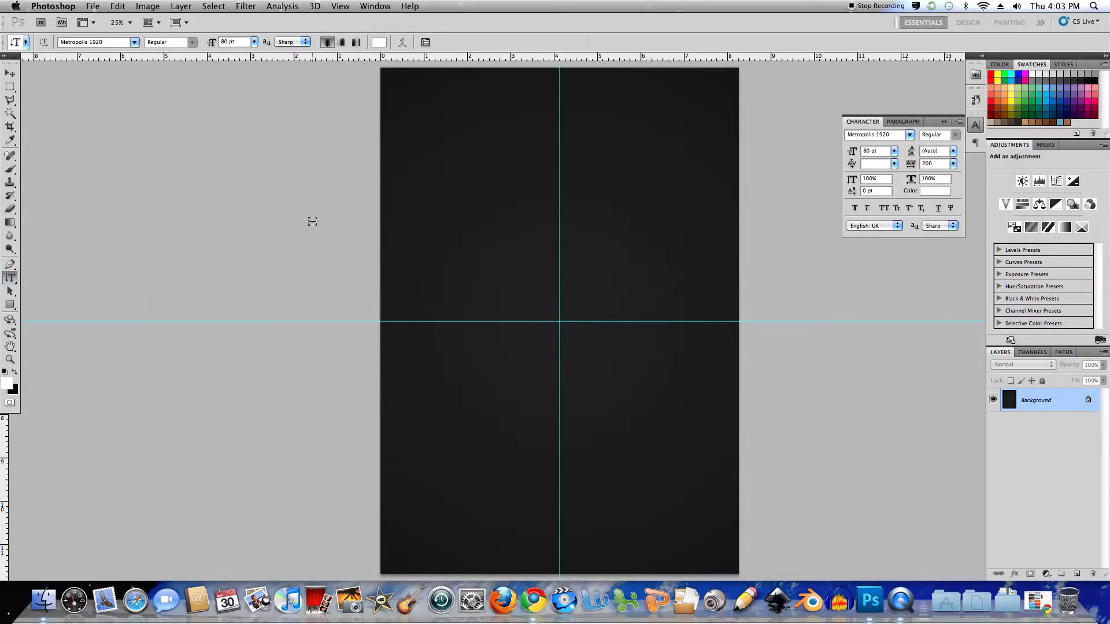
click(527, 121)
text(METRO)
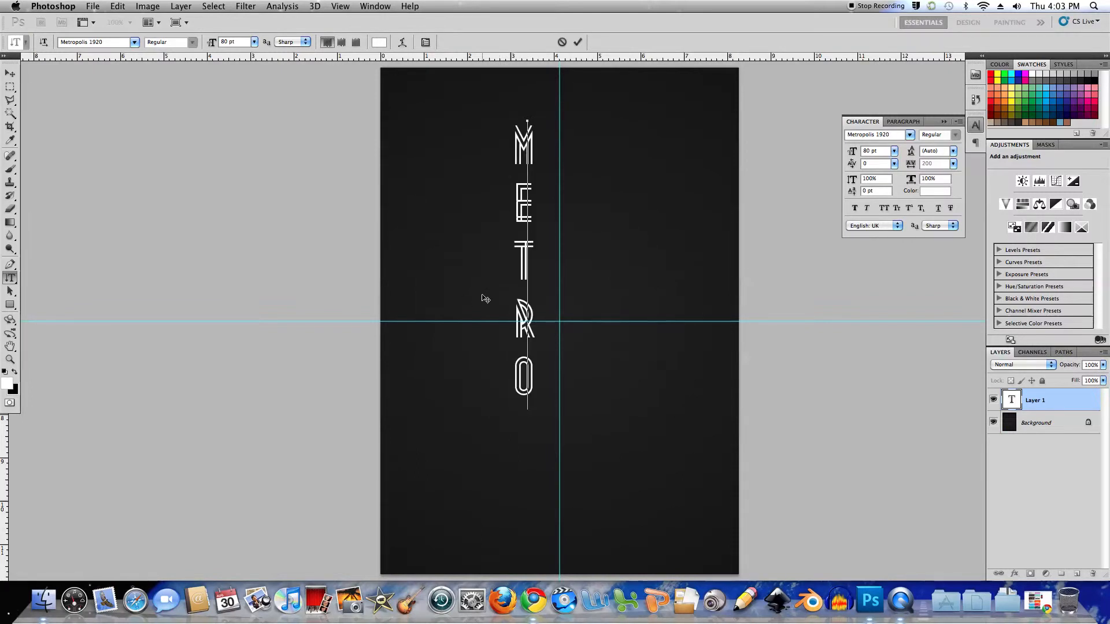
click(10, 73)
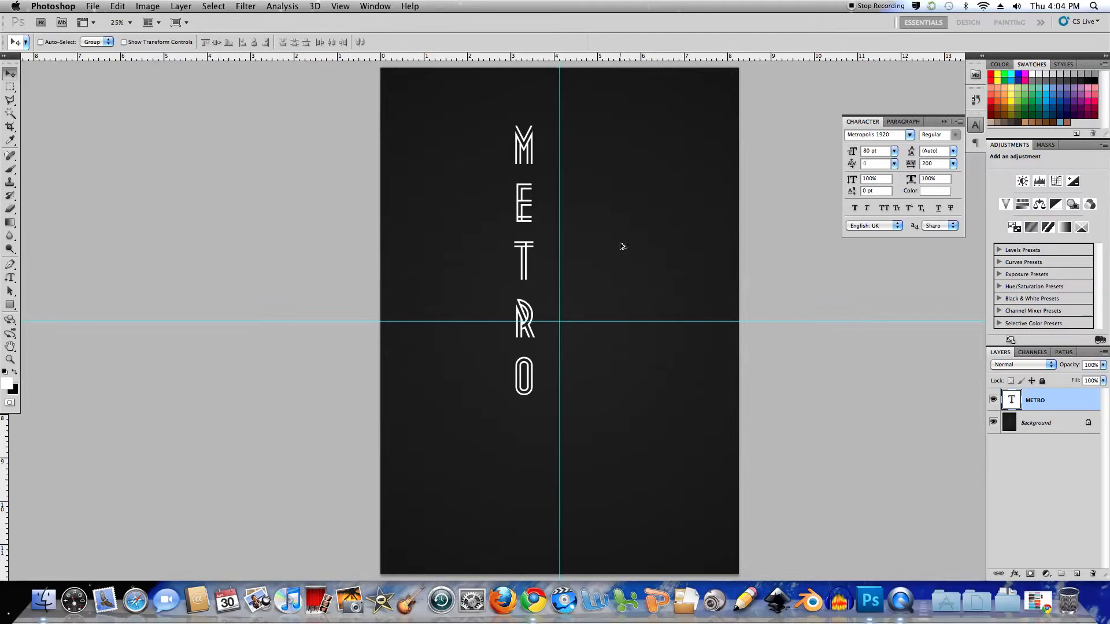
Duplicate the METRO text about 1.6 inches to the right, level with the original
drag(530, 250, 600, 248)
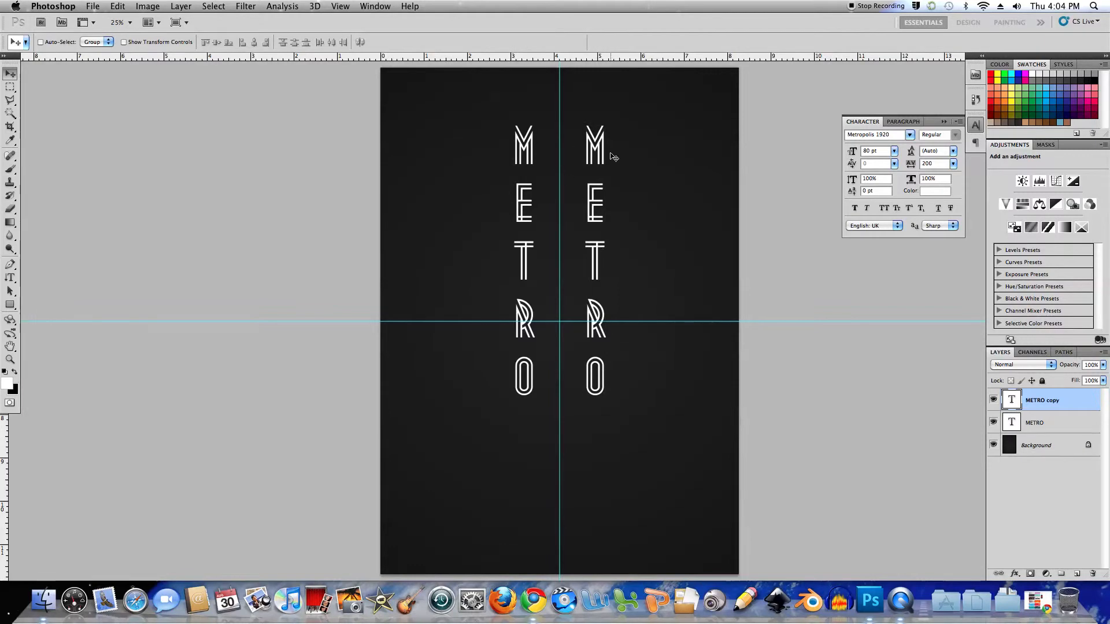
Replace the duplicate's text with "GRAPHIC"
double_click(1013, 400)
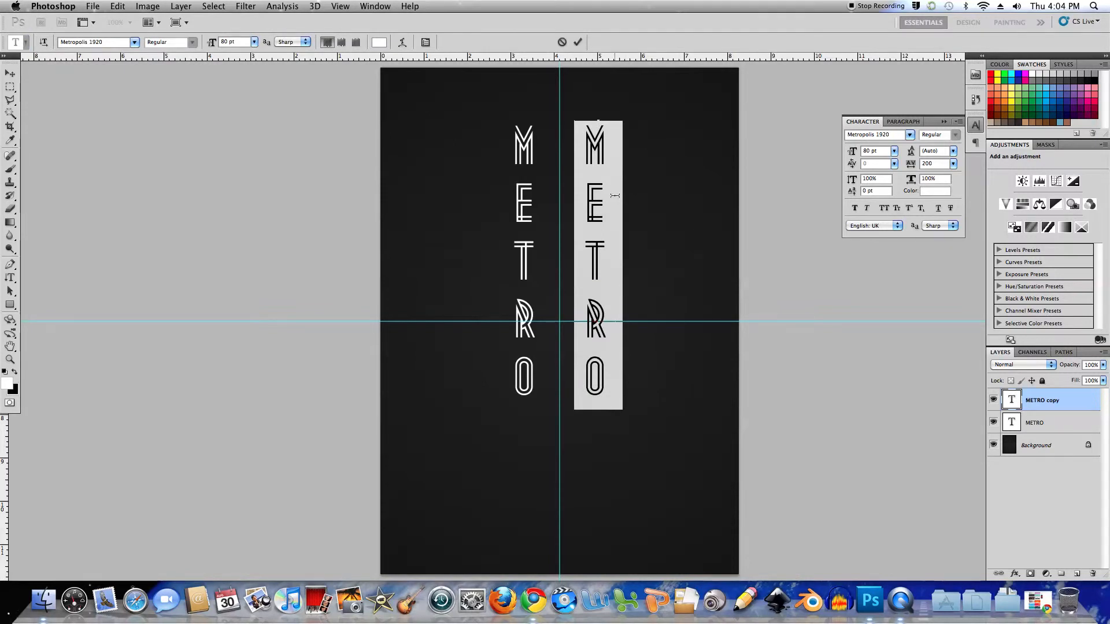
text(GRA)
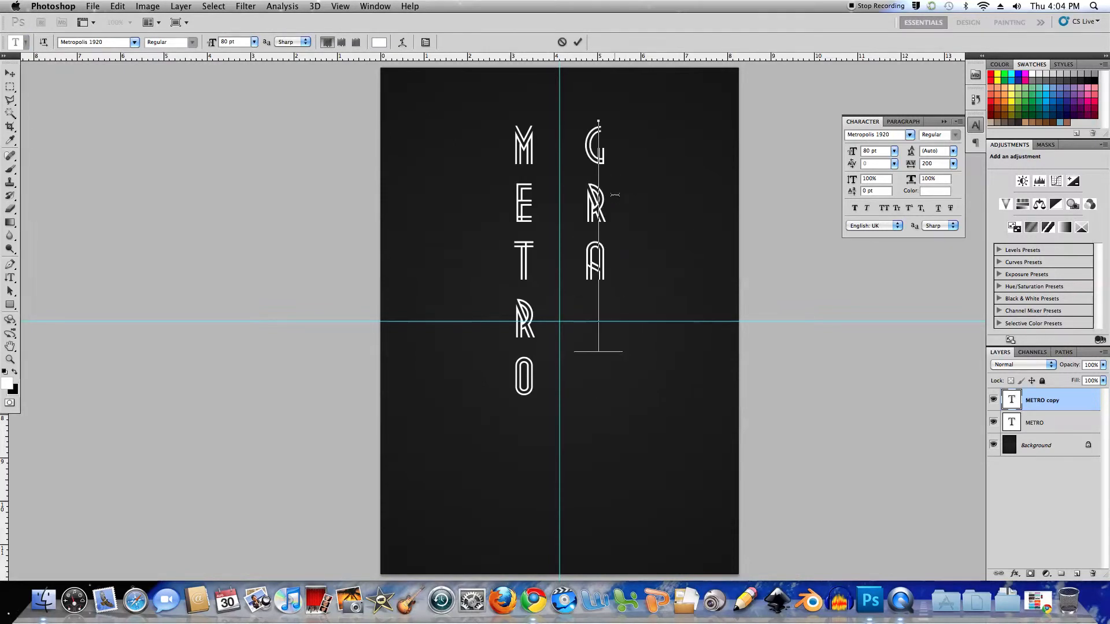
text(PHIC)
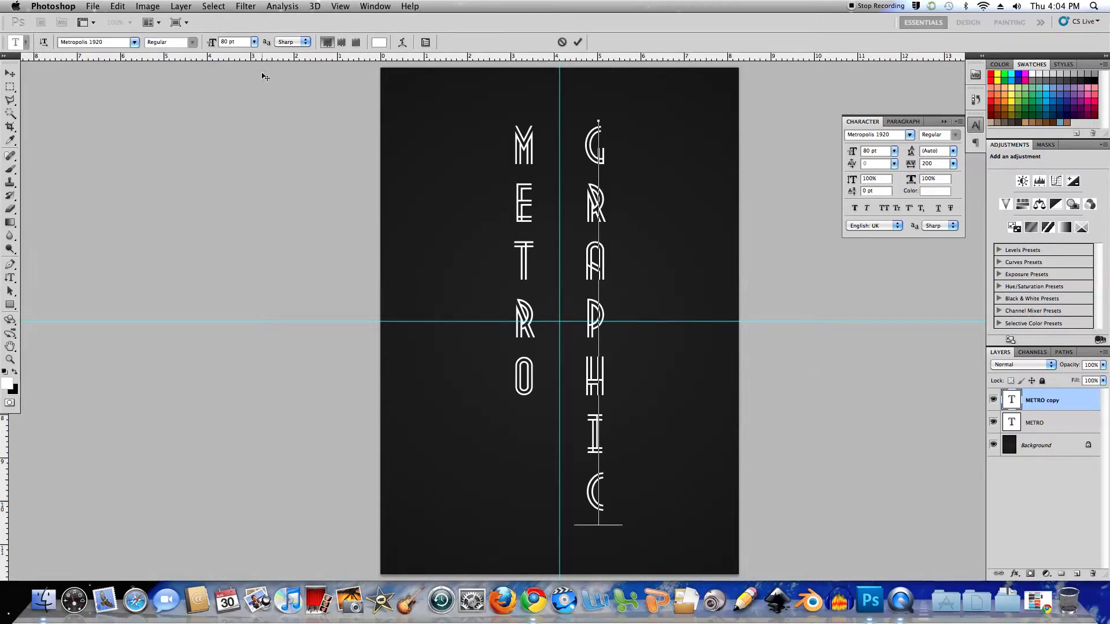
click(9, 74)
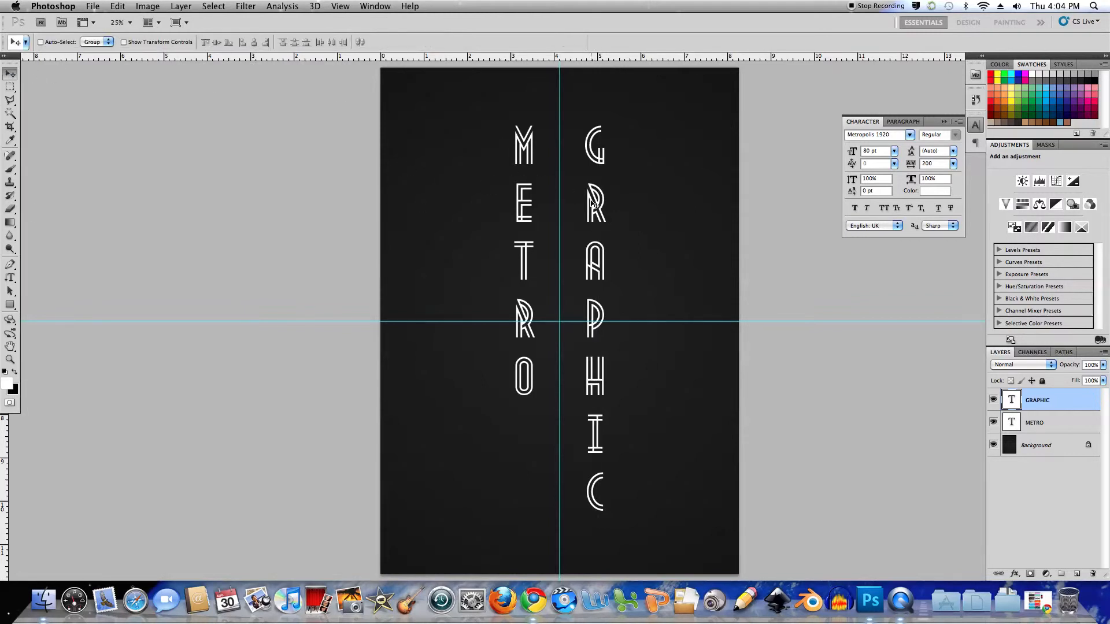
Place a horizontal guide along the upper edge of METRO's E and move GRAPHIC down until its G is level with the E
drag(576, 60, 556, 184)
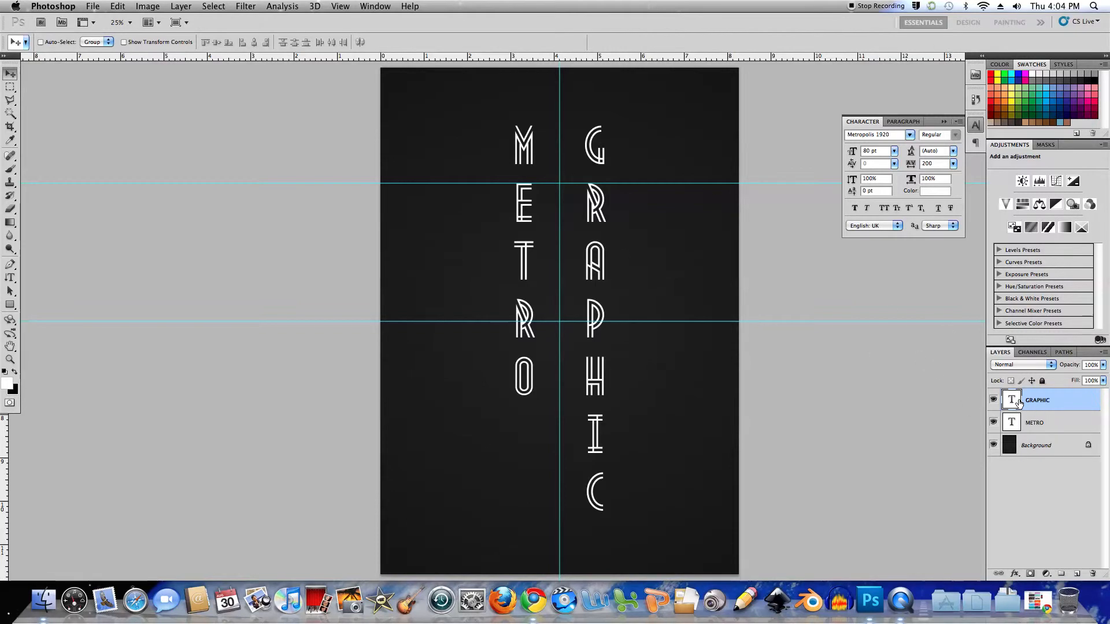
key(shift+Down)
key(shift+Down)
key(shift+Down)
key(shift+Down)
key(shift+Down)
key(shift+Down)
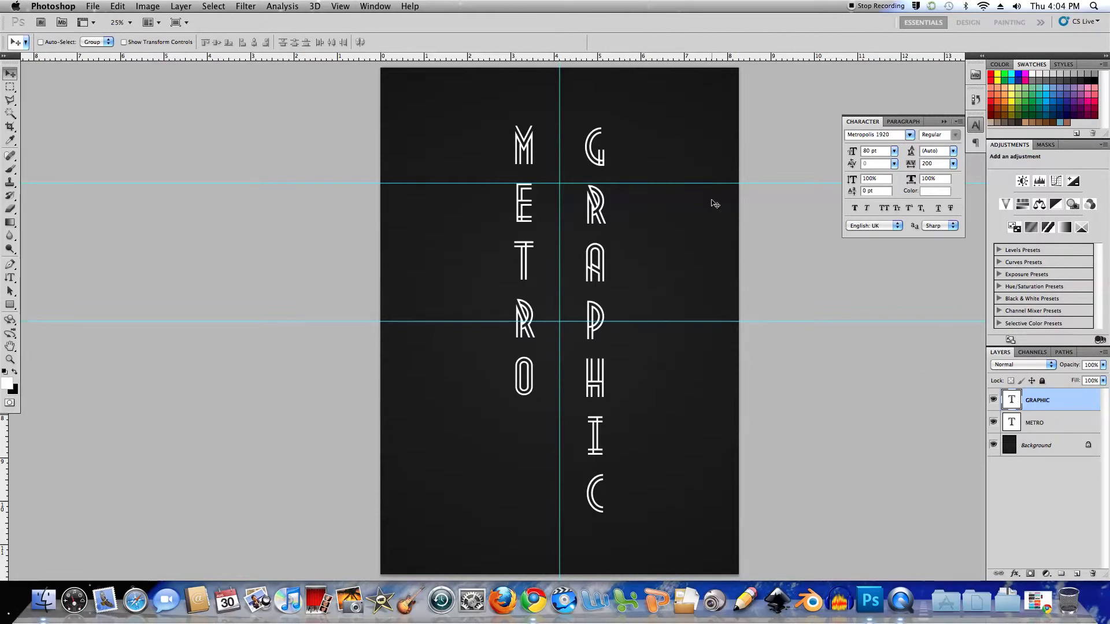
key(shift+Down)
key(shift+Down)
key(shift+Down)
key(shift+Down)
key(shift+Down)
key(shift+Down)
key(shift+Down)
key(shift+Down)
key(shift+Down)
key(shift+Down)
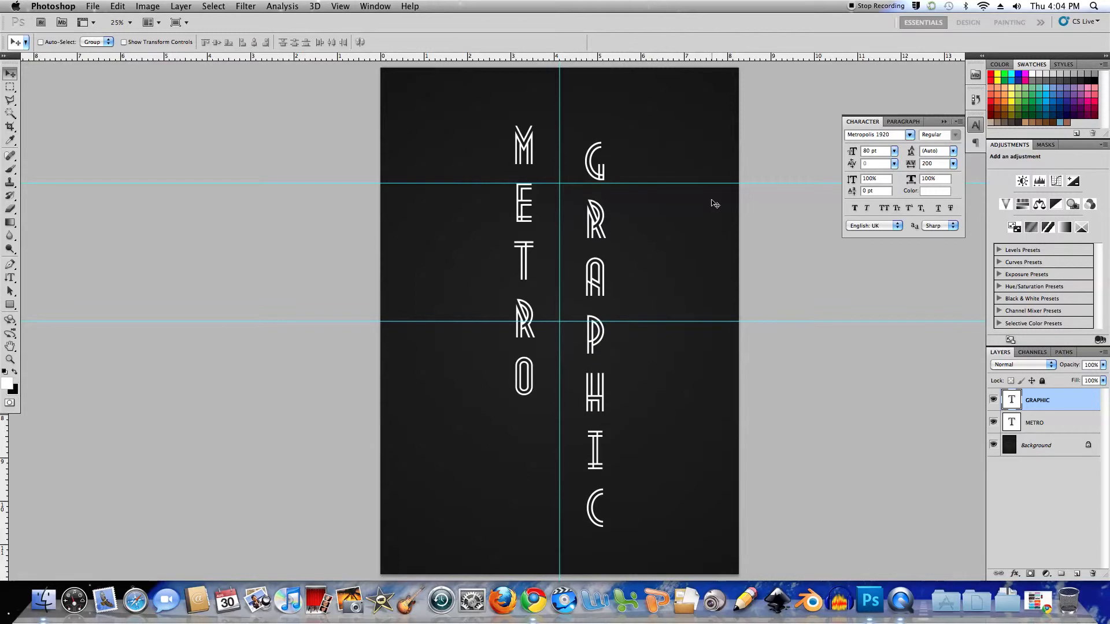
key(shift+Down)
key(shift+Down)
key(shift+Down)
key(shift+Down)
key(shift+Down)
key(shift+Down)
key(shift+Down)
key(shift+Down)
key(shift+Down)
key(shift+Down)
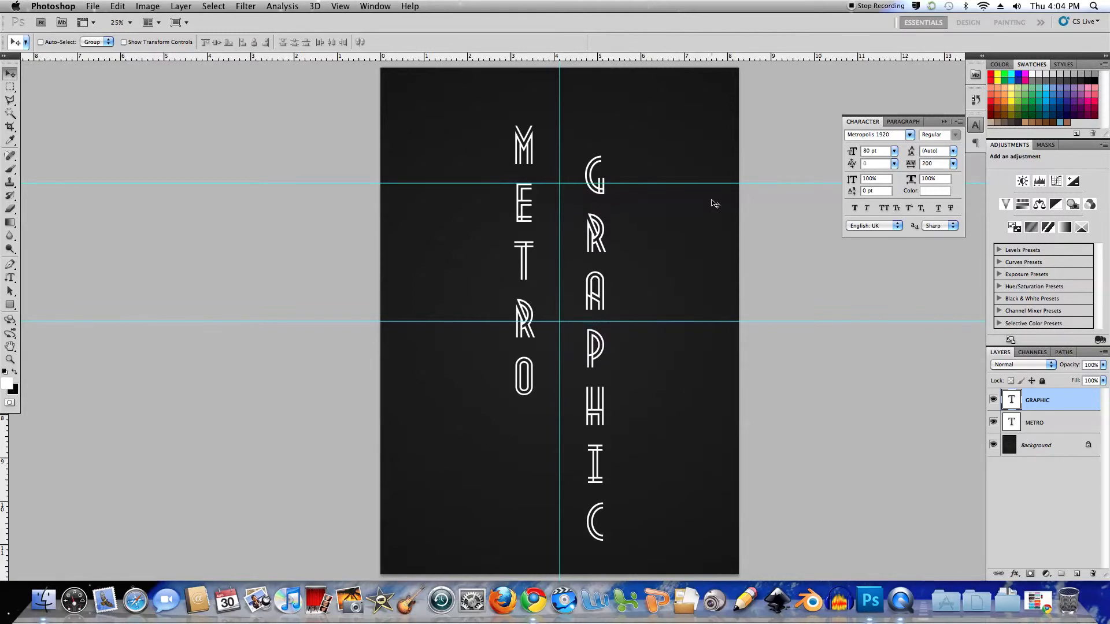
key(shift+Down)
key(shift+Down)
key(shift+Down)
key(shift+Down)
key(shift+Down)
key(shift+Down)
key(shift+Down)
key(shift+Down)
key(shift+Down)
key(shift+Down)
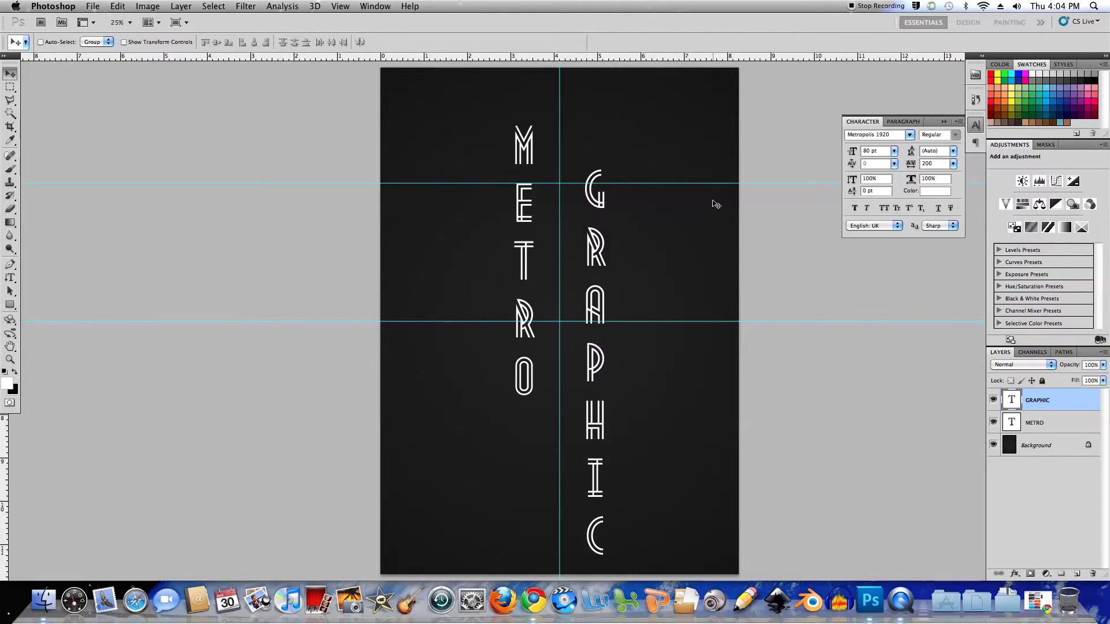
key(shift+Down)
key(shift+Down)
key(shift+Down)
key(shift+Down)
key(shift+Down)
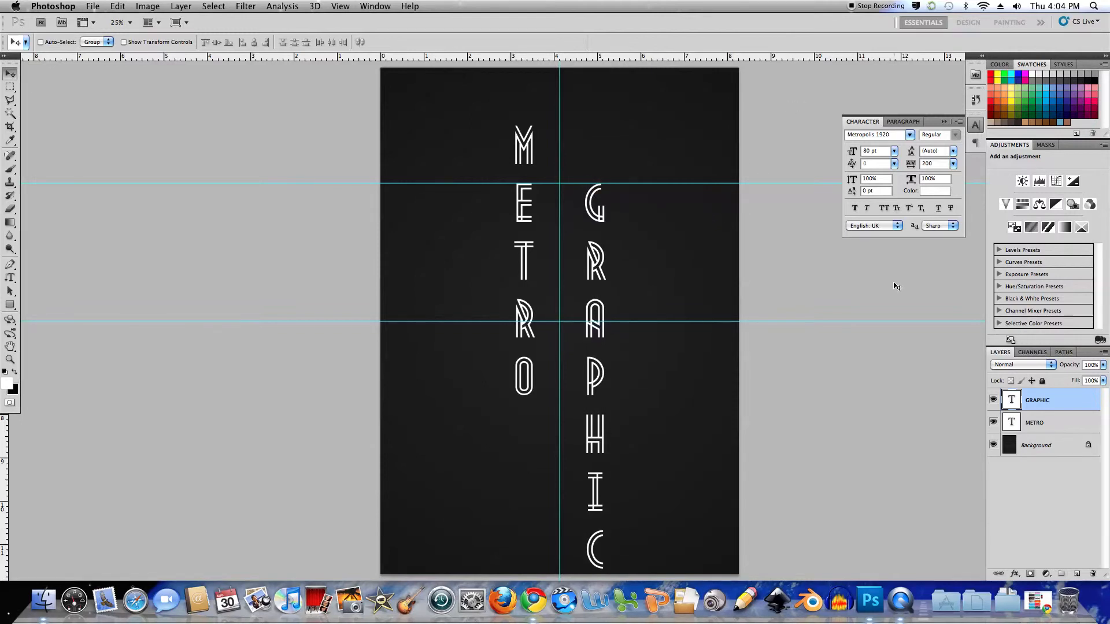
Move METRO and GRAPHIC up together by about 0.6 inches to centre the pair vertically on the page
shift+click(1041, 428)
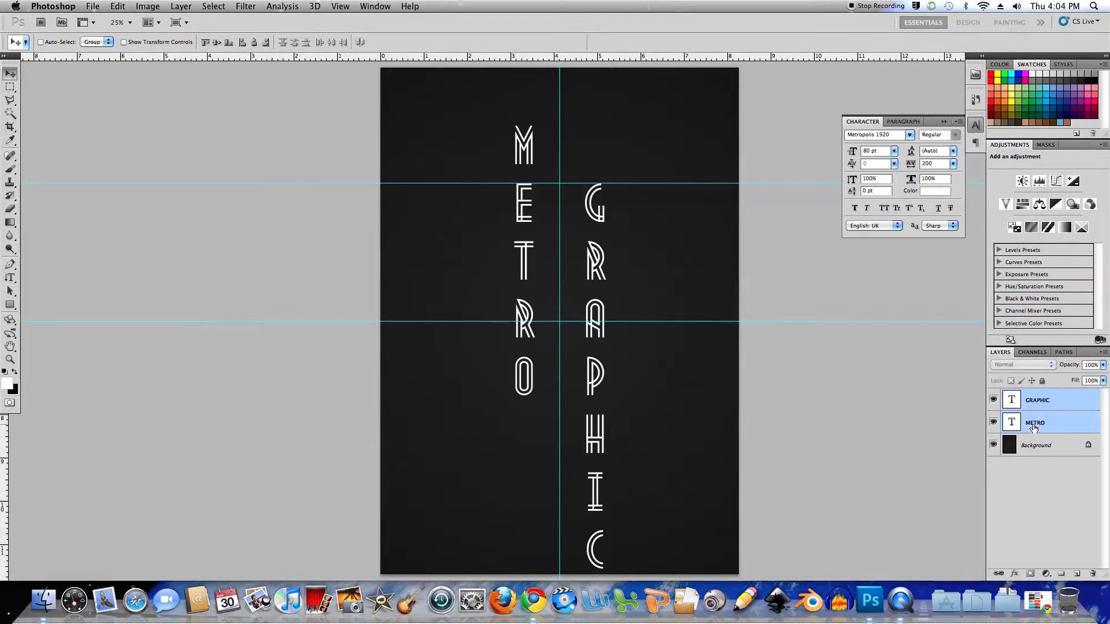
key(shift+Up)
key(shift+Up)
key(shift+Up)
key(shift+Up)
key(shift+Up)
key(shift+Up)
key(shift+Up)
key(shift+Up)
key(shift+Up)
key(shift+Up)
key(shift+Up)
key(shift+Up)
key(shift+Up)
key(shift+Up)
key(shift+Up)
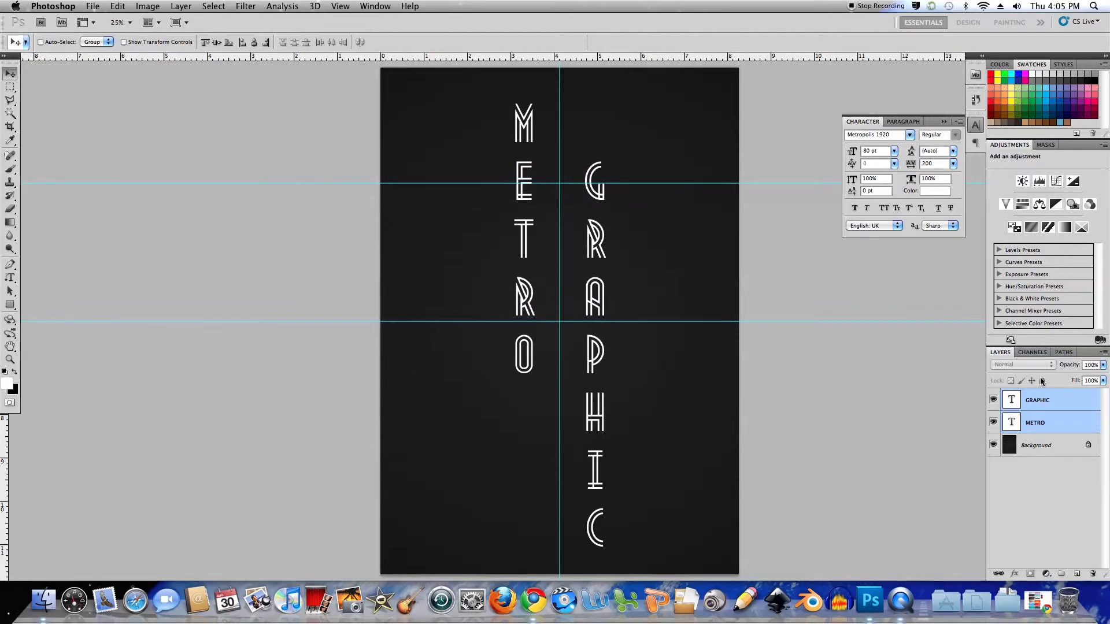
key(shift+Up)
key(shift+Up)
key(Up)
key(Up)
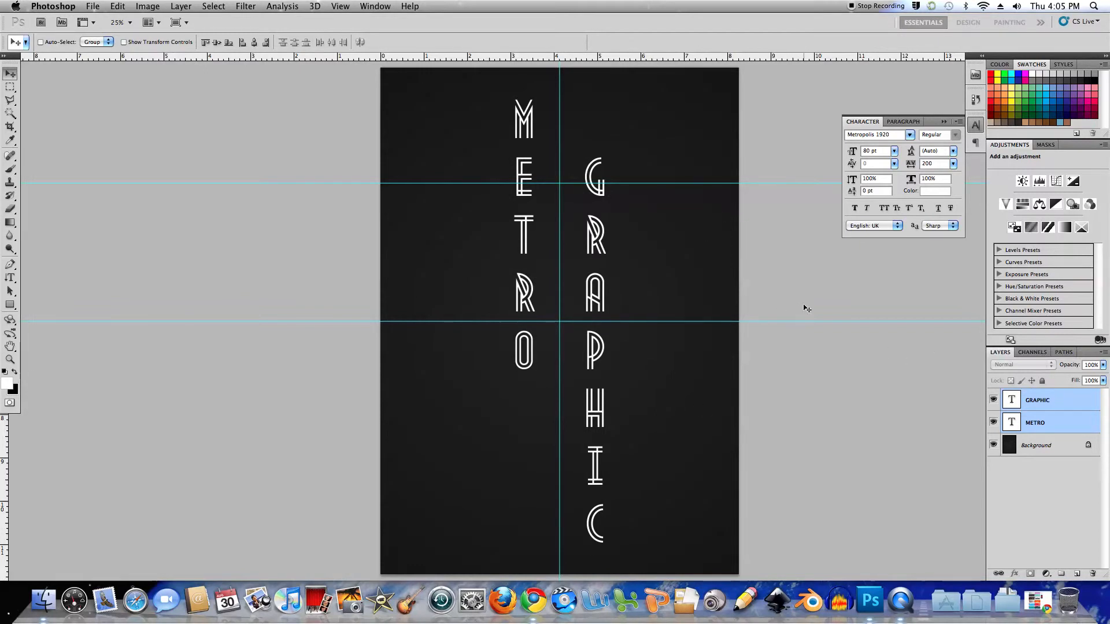
Clear all guides and merge the METRO and GRAPHIC text layers into one layer
click(341, 6)
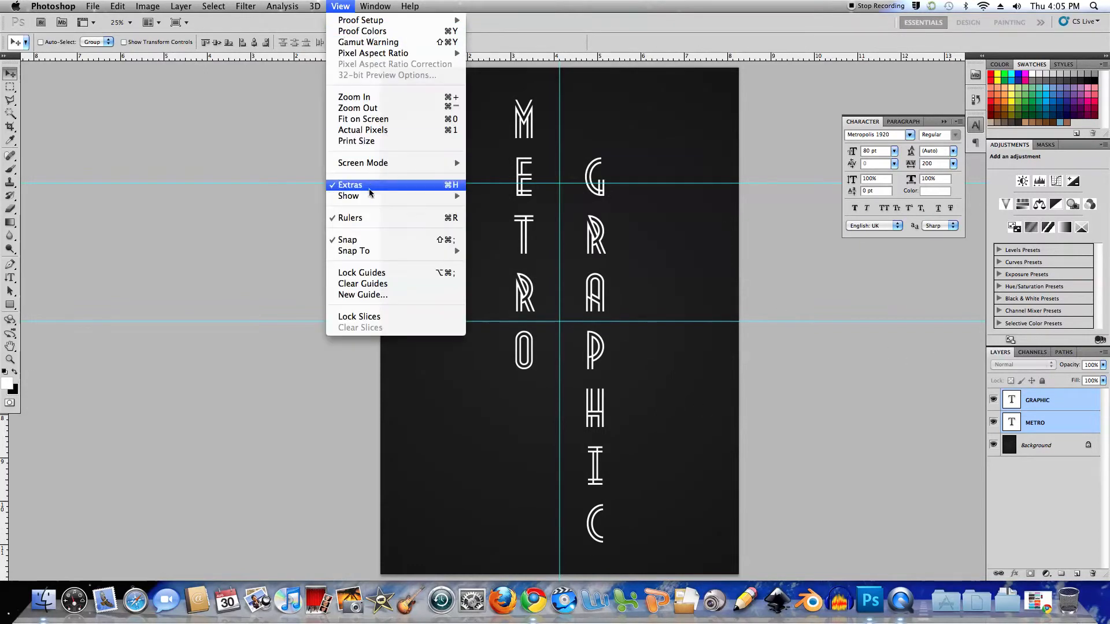
click(365, 283)
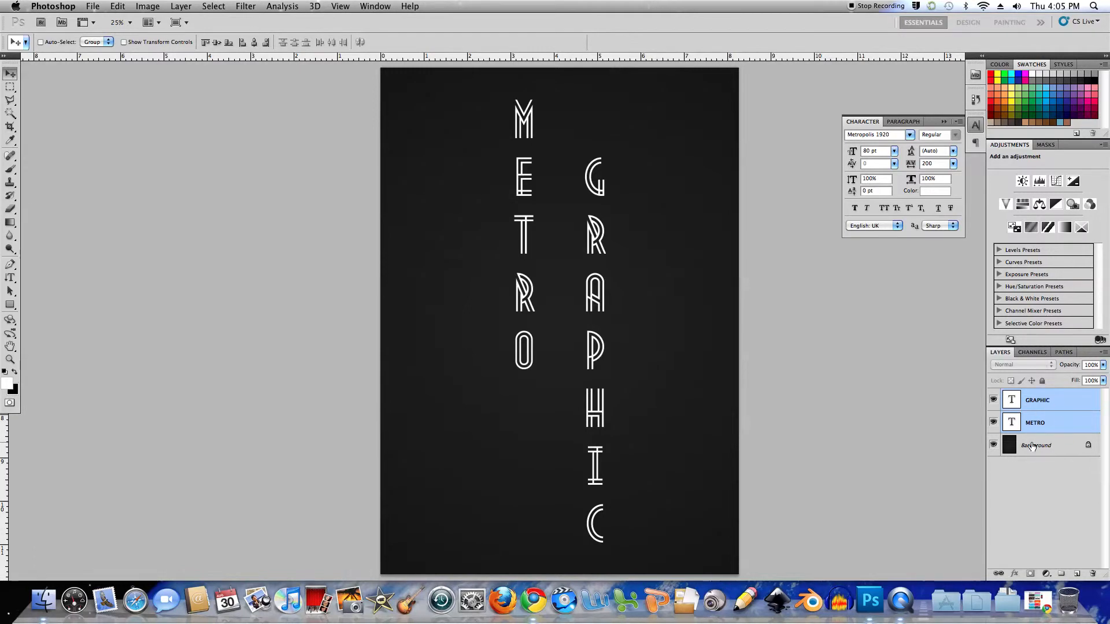
key(super+e)
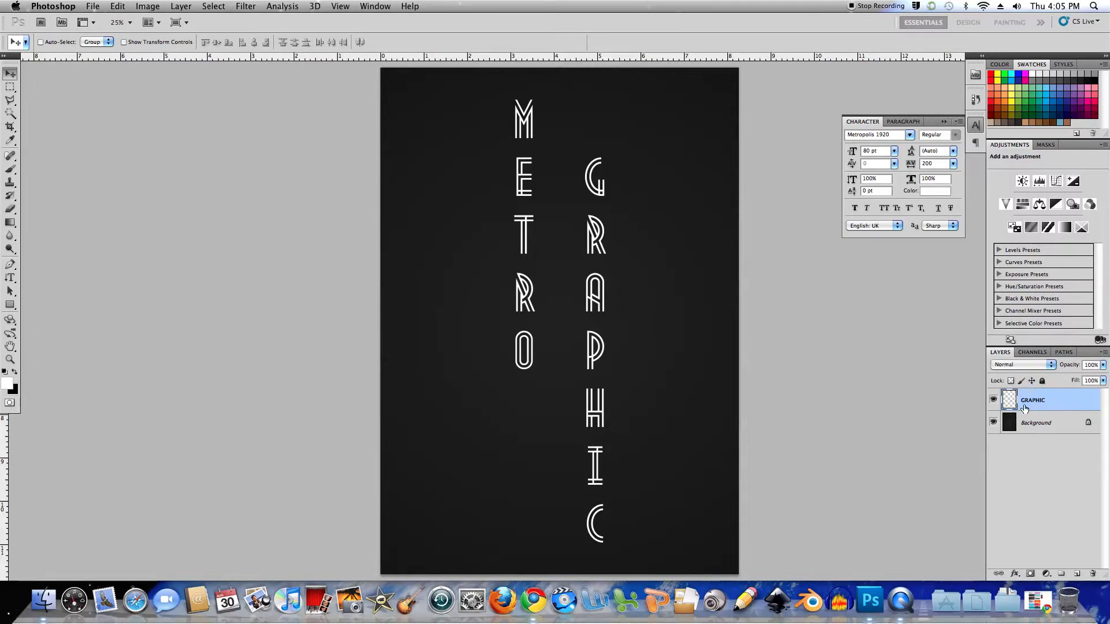
Load the outlines of the merged lettering layer as a selection and hide the selection edges
click(993, 400)
click(993, 400)
click(993, 400)
click(993, 400)
super+click(1009, 401)
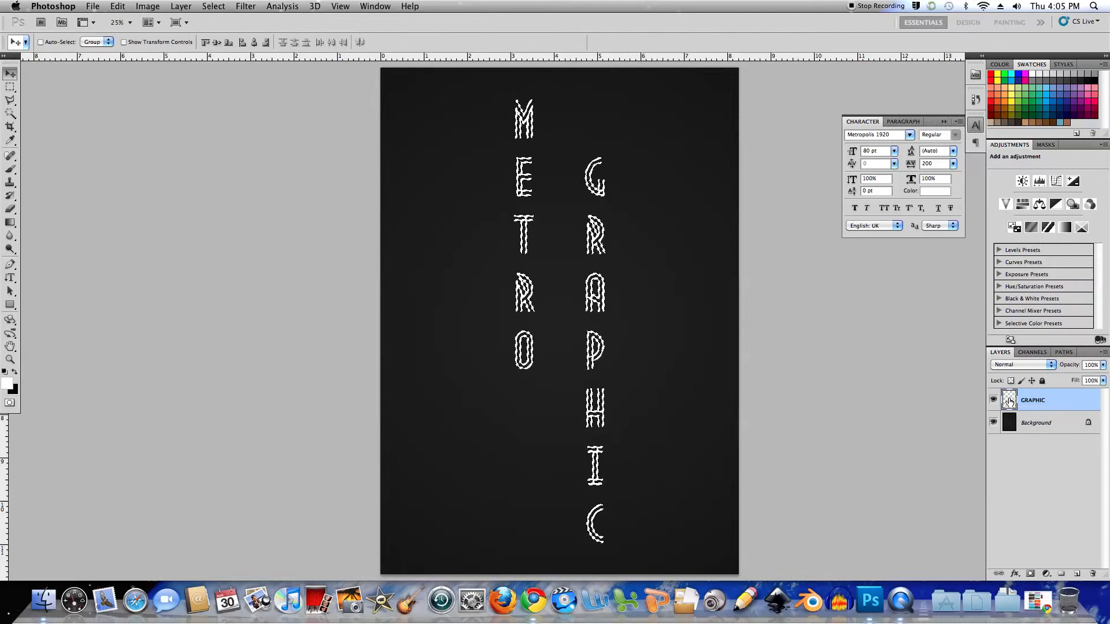
key(super+d)
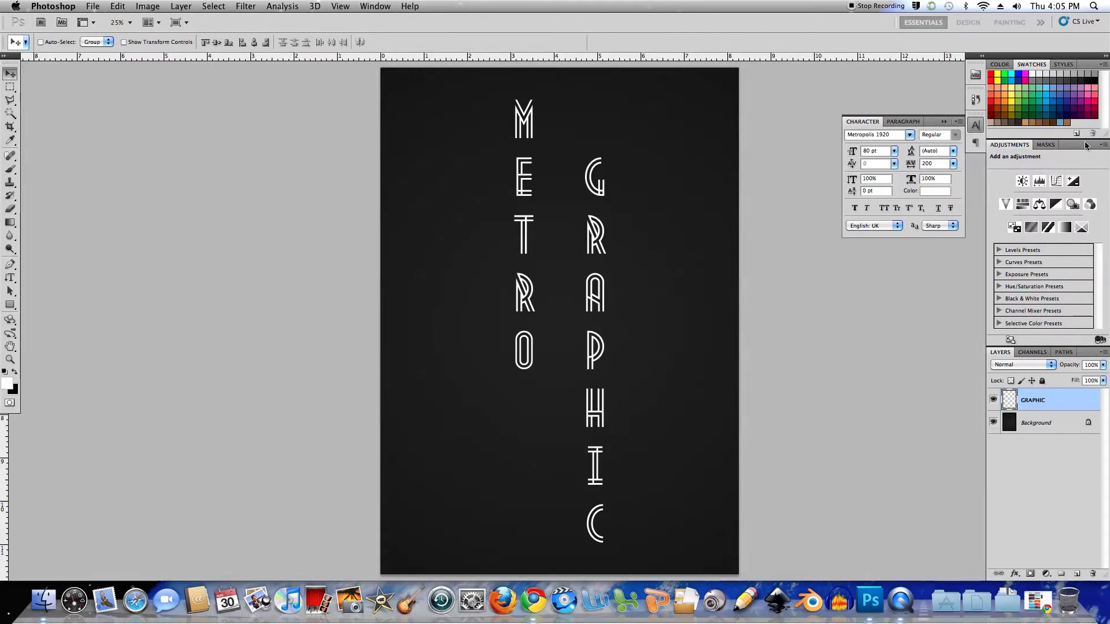
Set the foreground color to the brown swatch and the background color to the blue swatch
click(1060, 123)
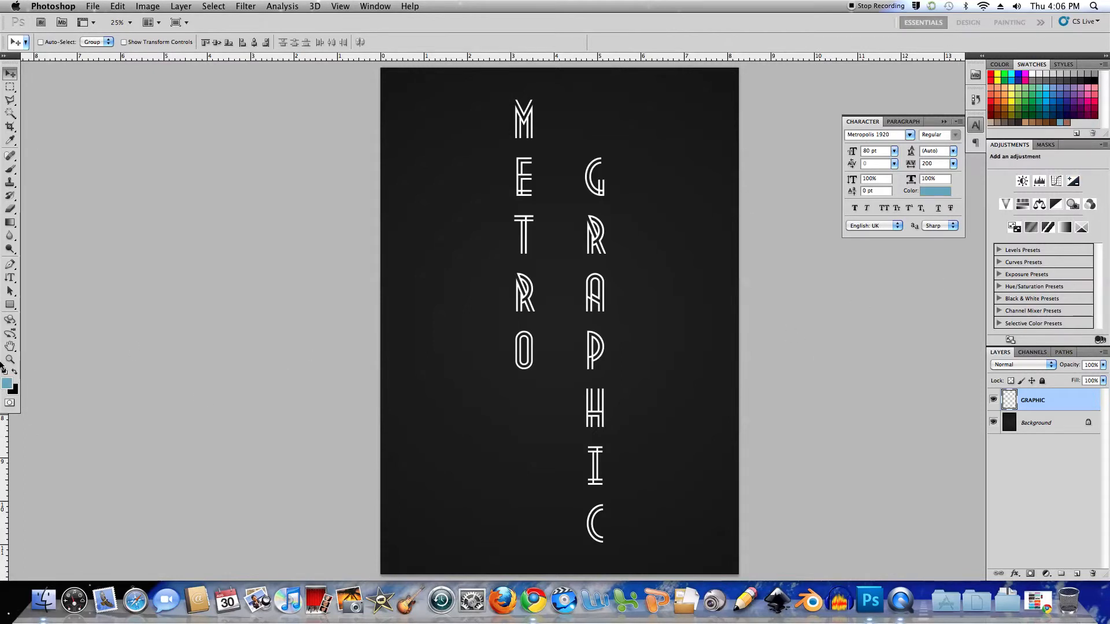
click(14, 390)
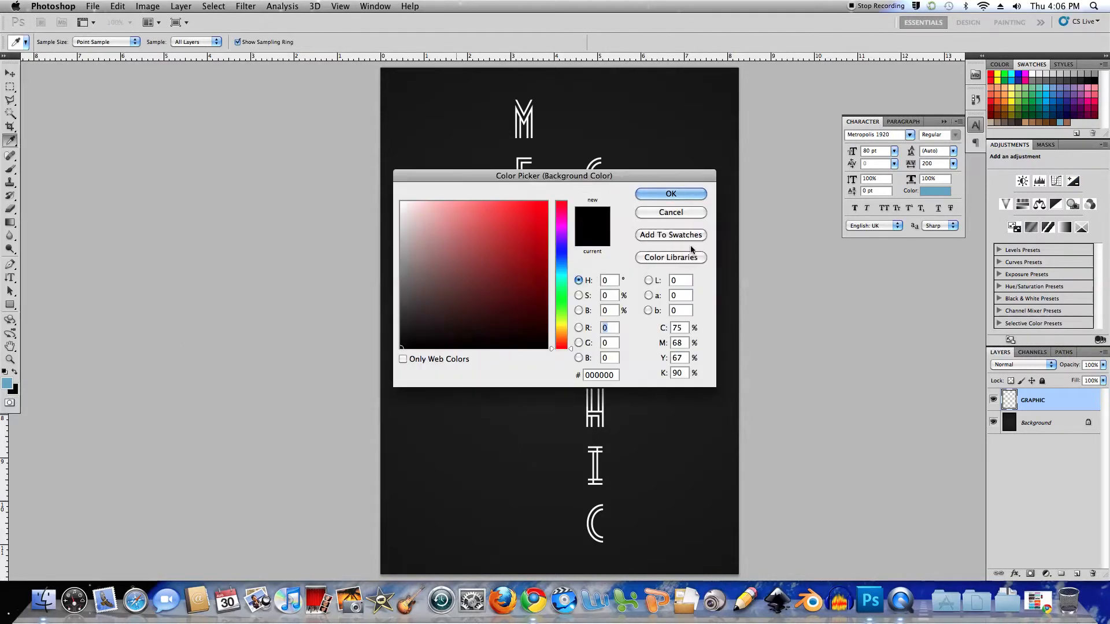
click(680, 213)
click(13, 372)
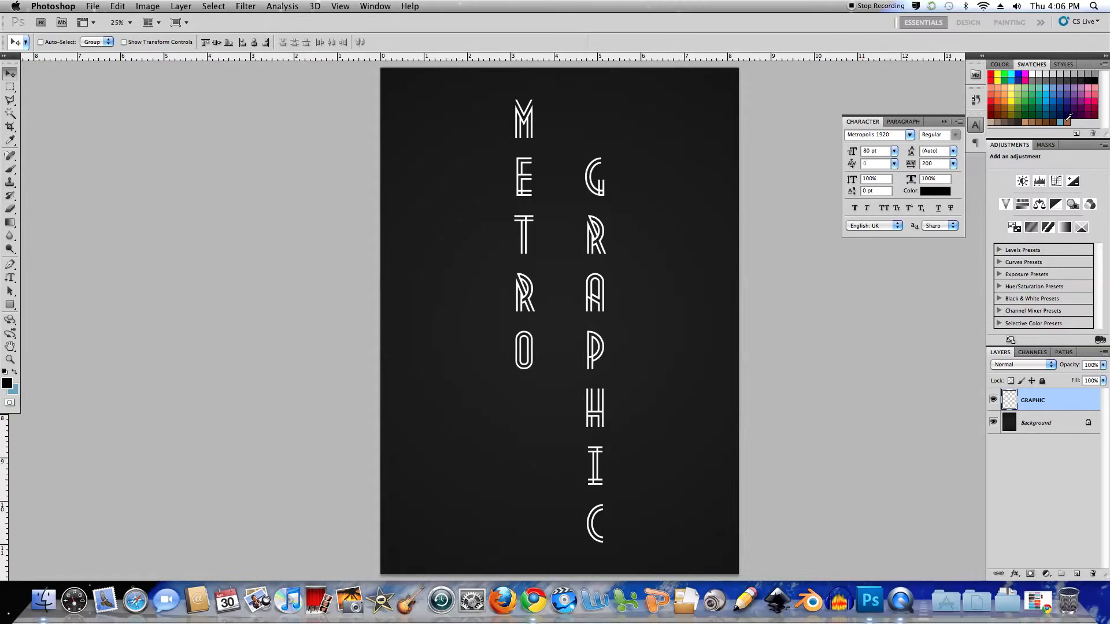
click(1067, 121)
Edit the brown-to-blue gradient for the Gradient tool, adding an off-white color stop at 49%
click(12, 224)
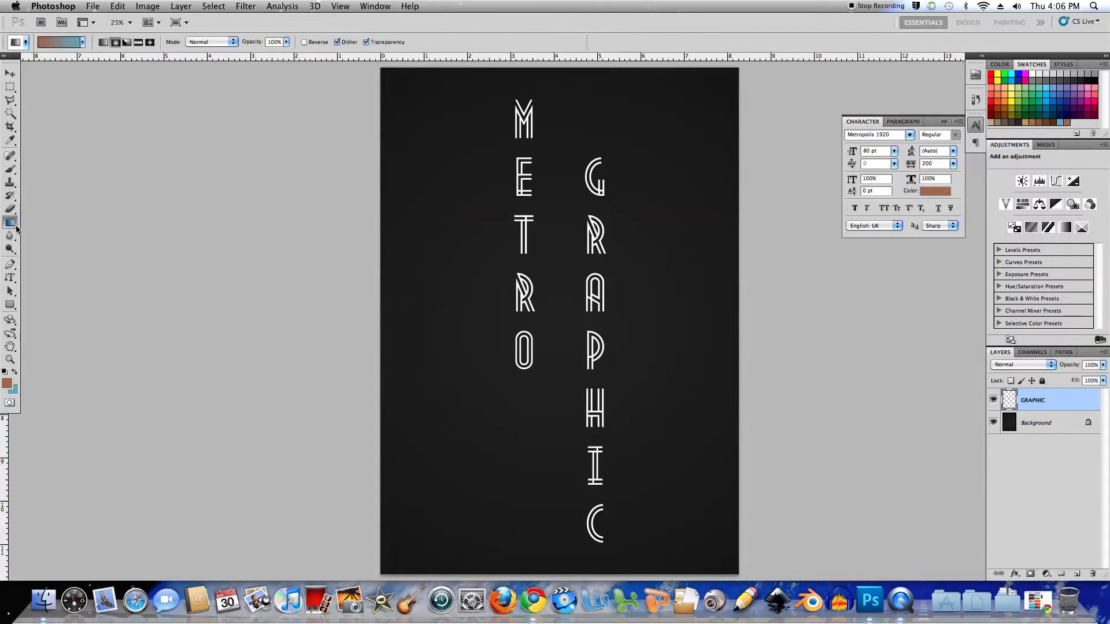
click(63, 46)
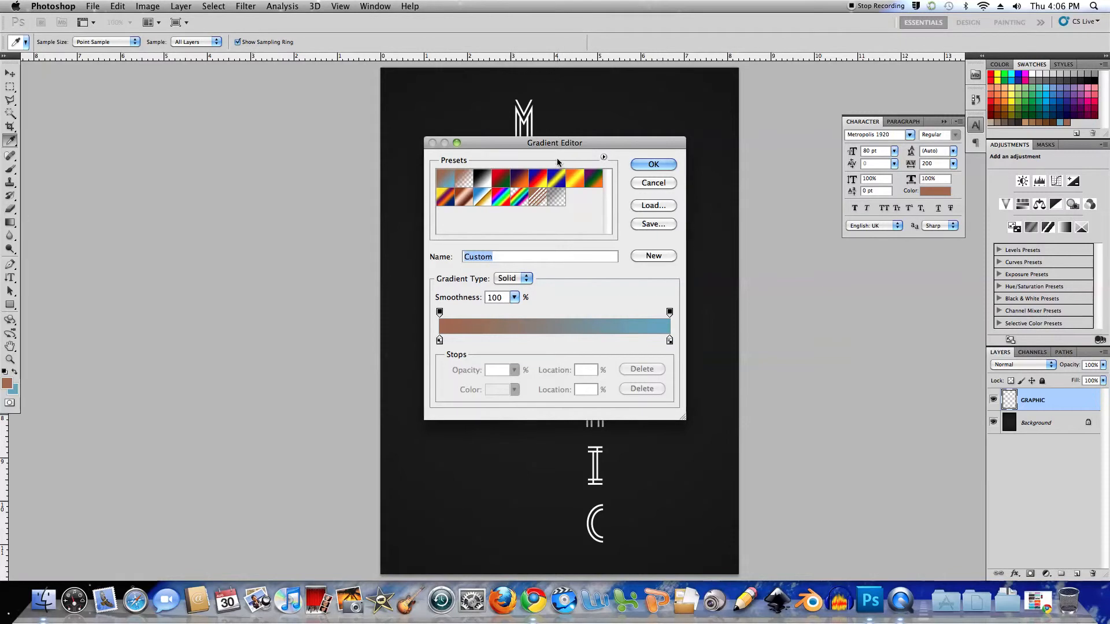
drag(585, 287, 299, 276)
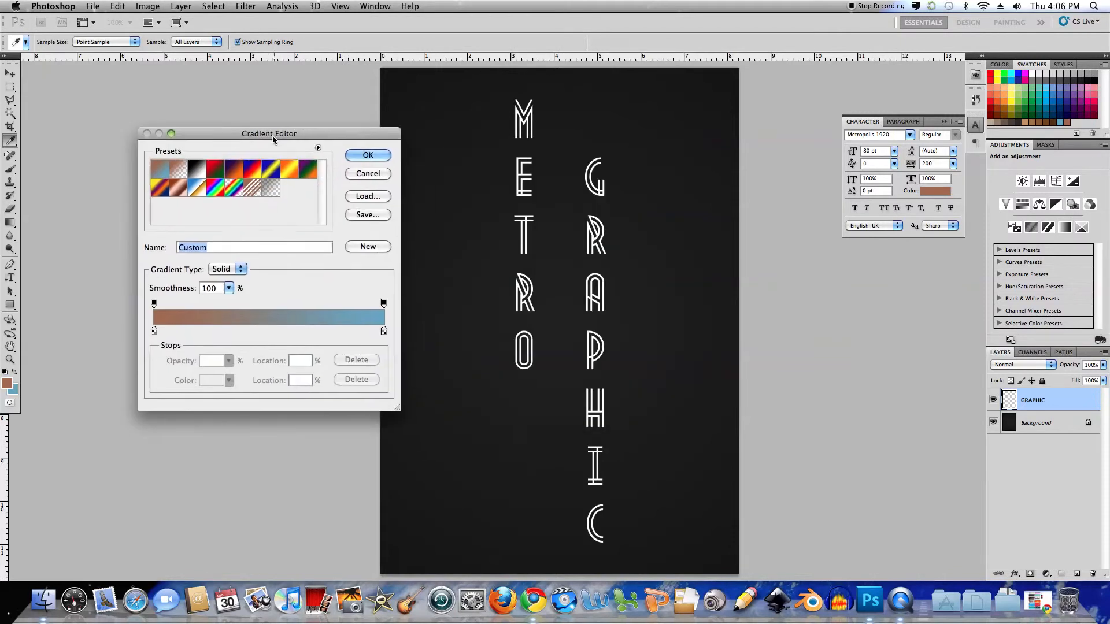
click(267, 332)
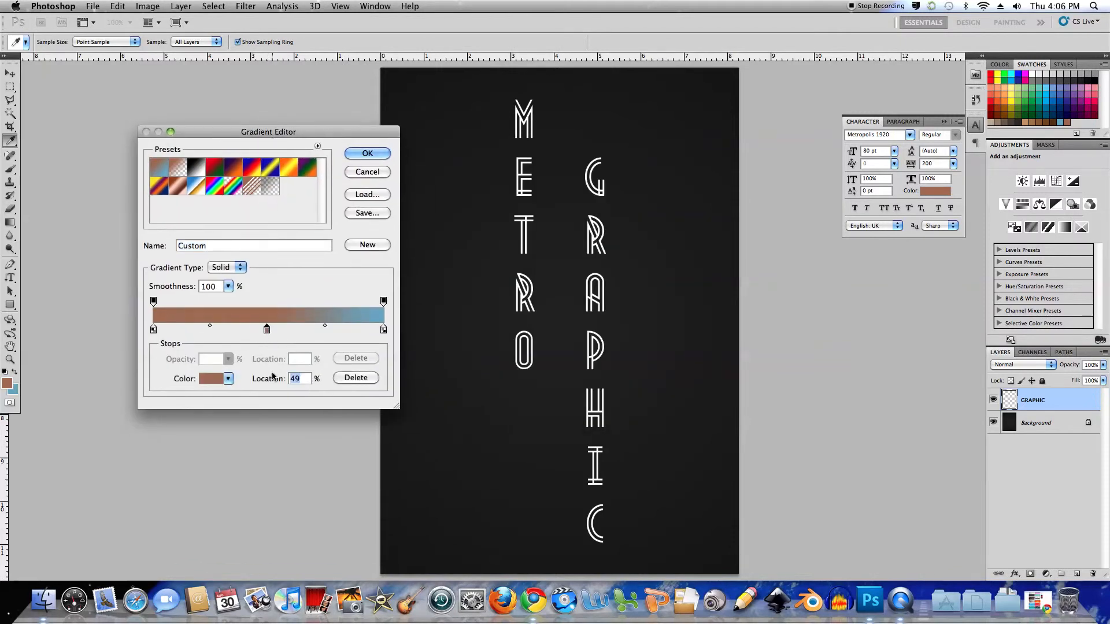
double_click(267, 329)
drag(466, 252, 403, 213)
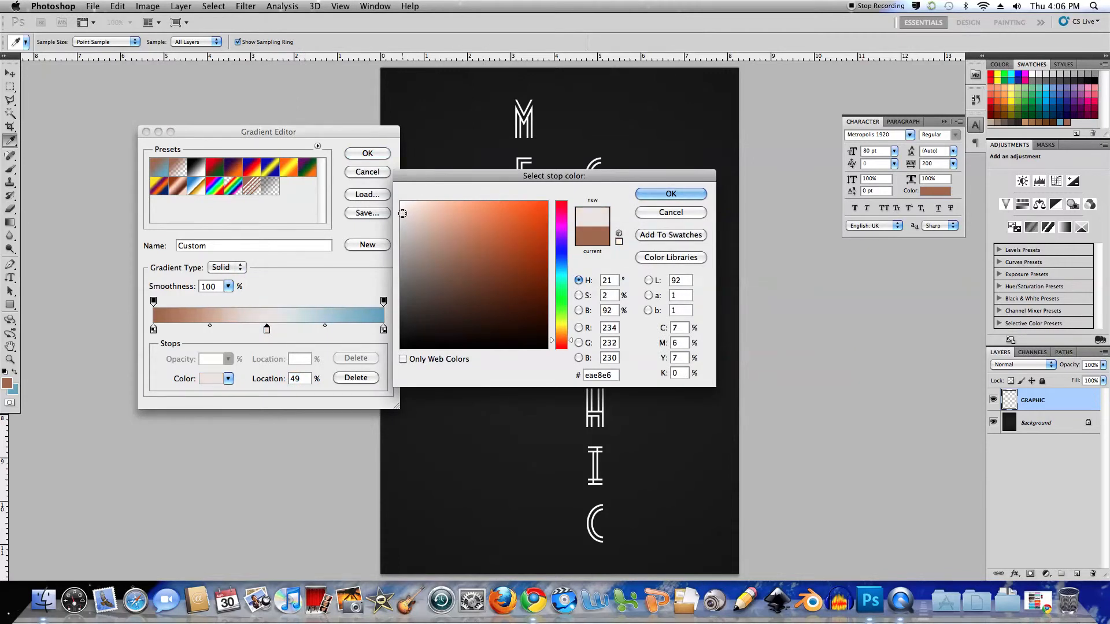
click(643, 195)
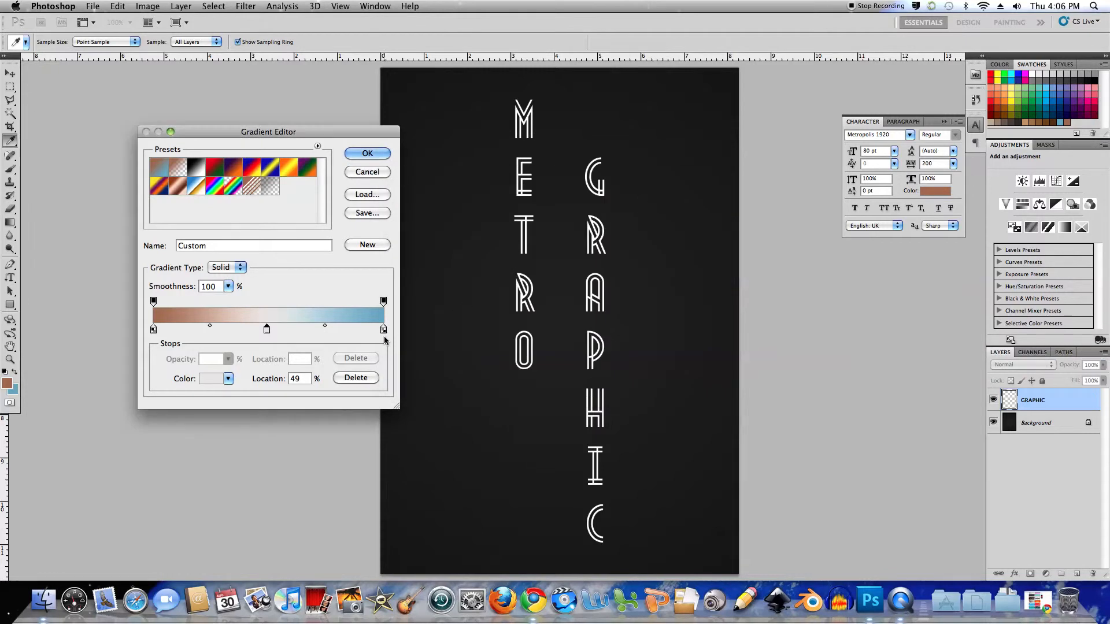
click(369, 154)
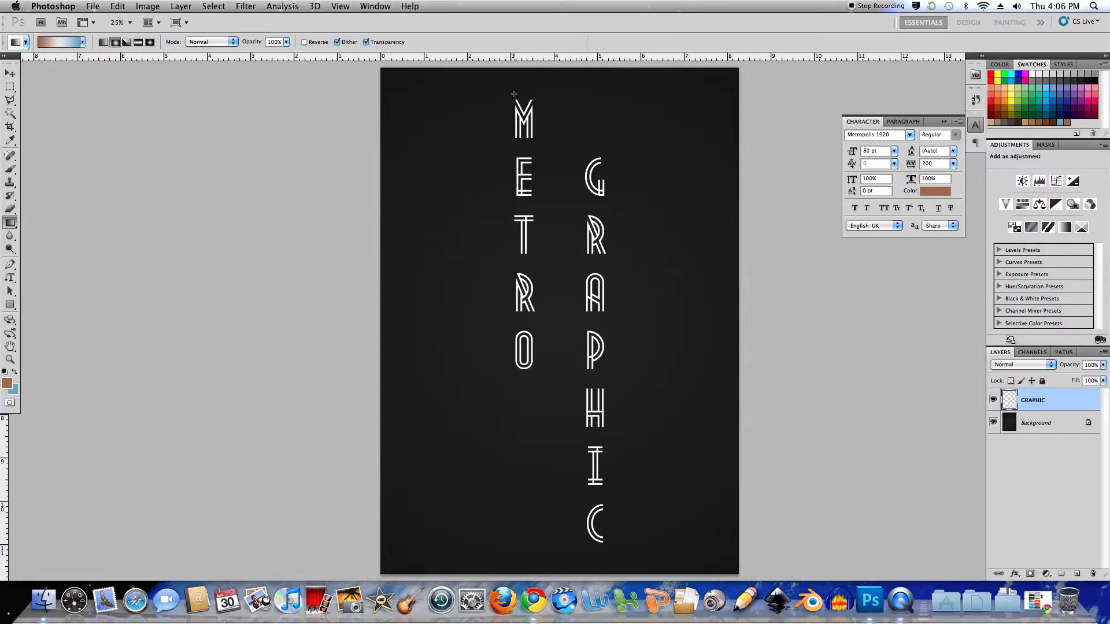
Fill the lettering with the radial brown, off-white and blue gradient, drawn from just above the M to the foot of GRAPHIC's C
drag(514, 94, 600, 548)
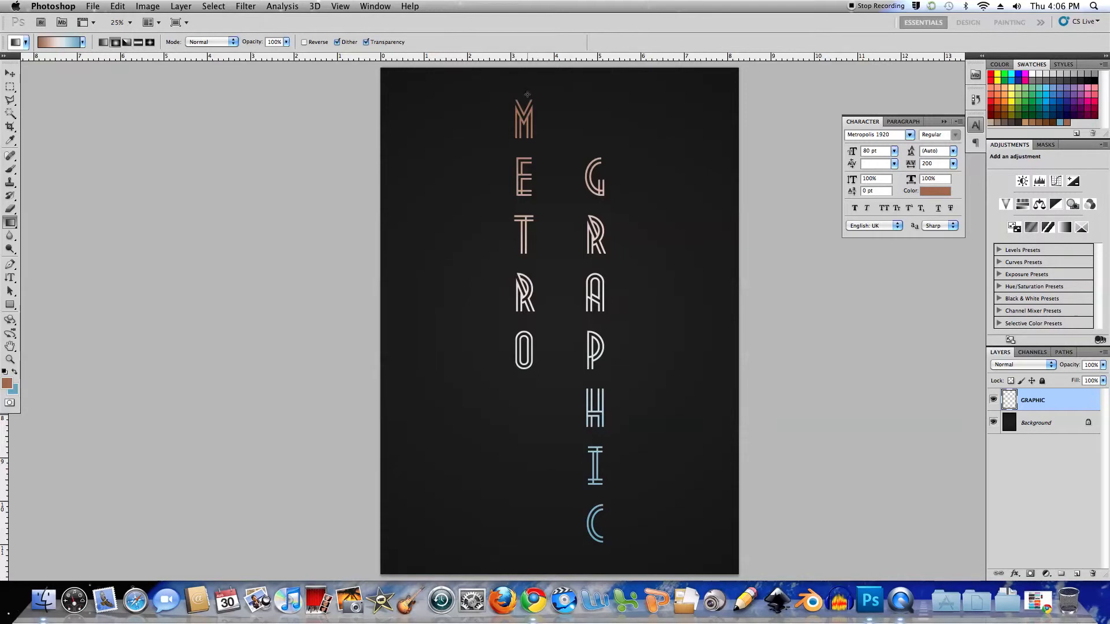
drag(531, 95, 533, 548)
drag(537, 98, 537, 355)
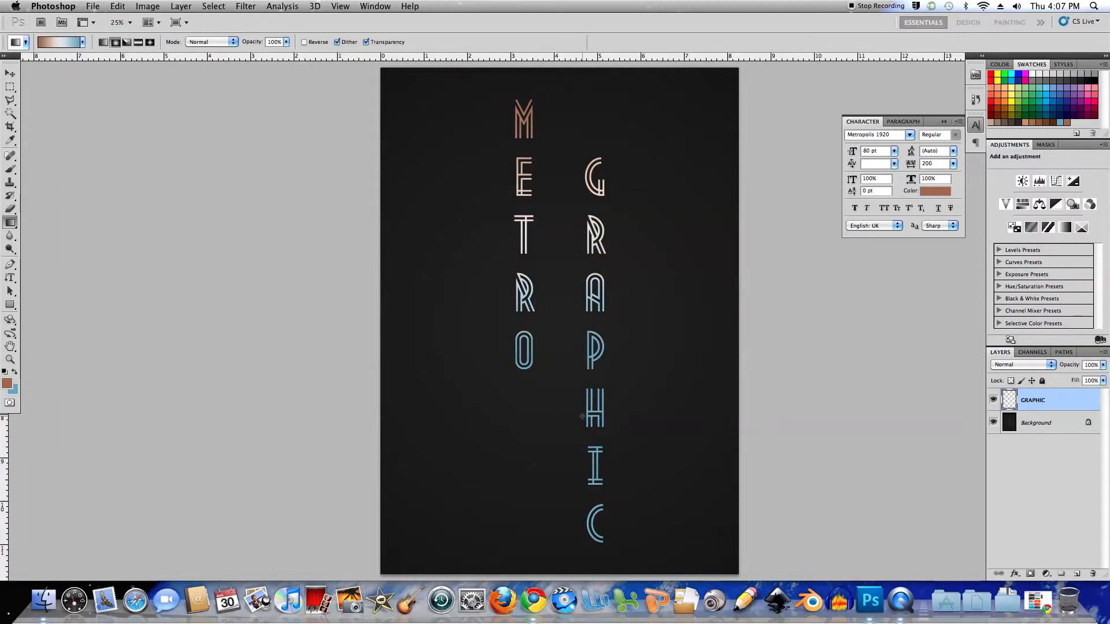
drag(529, 96, 595, 543)
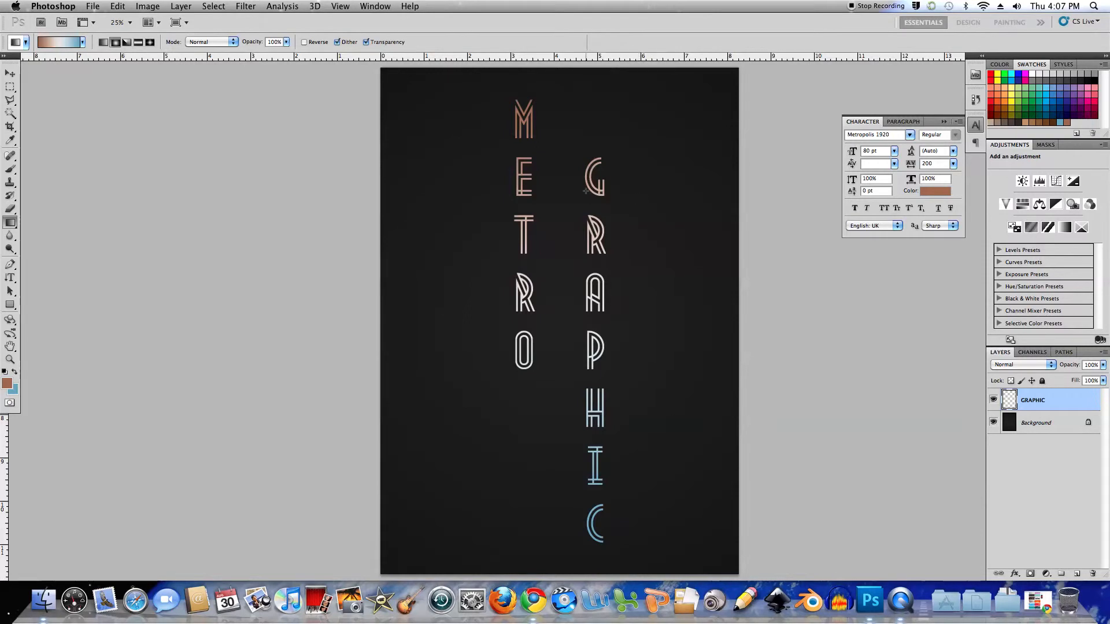
Try a perspective transform on the lettering, narrowing its upper end and widening its lower end to about 133%
key(super+minus)
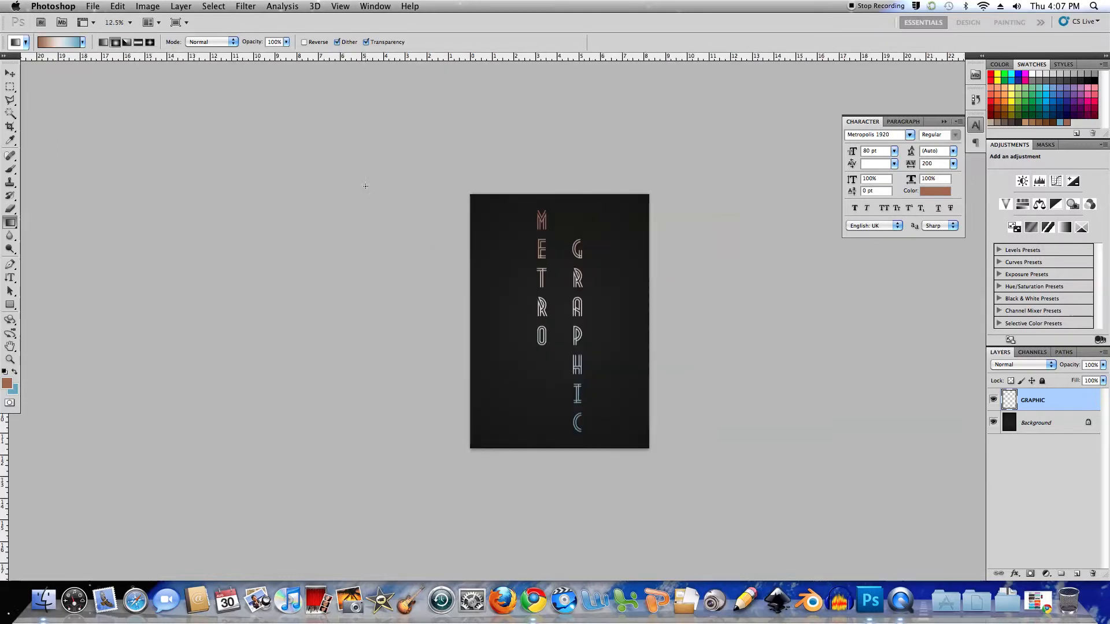
click(118, 6)
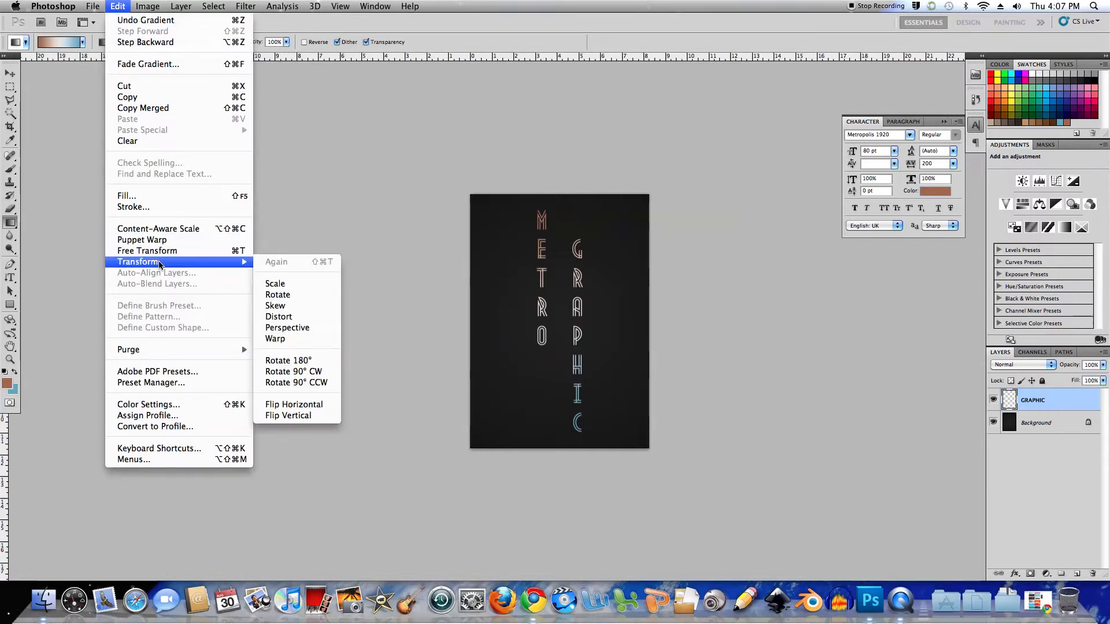
click(458, 245)
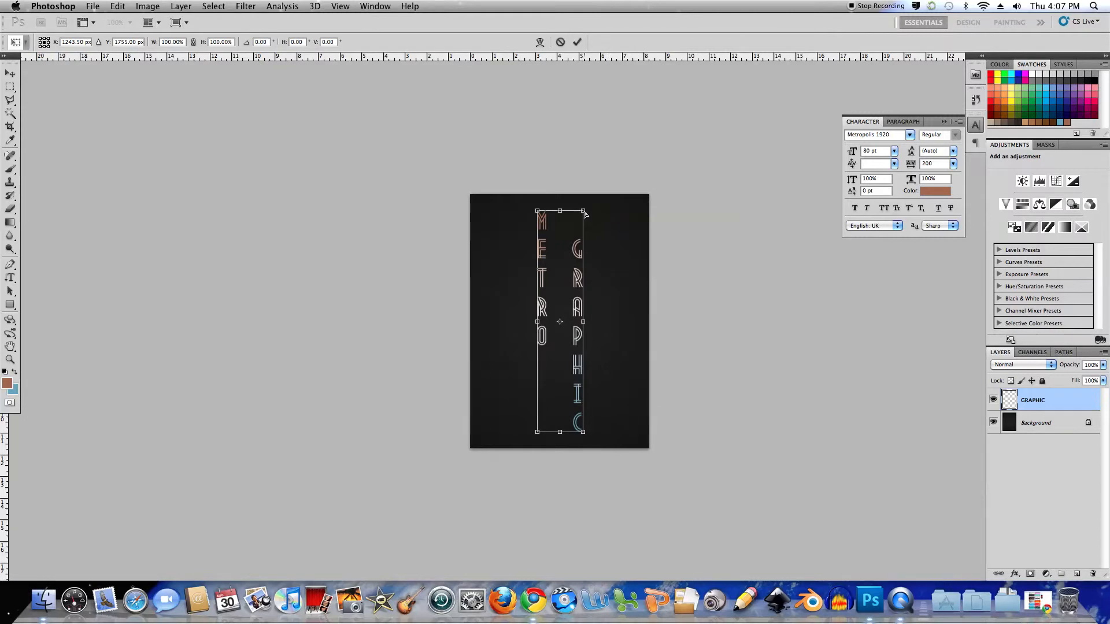
drag(584, 213, 576, 212)
drag(576, 211, 574, 211)
drag(584, 434, 592, 433)
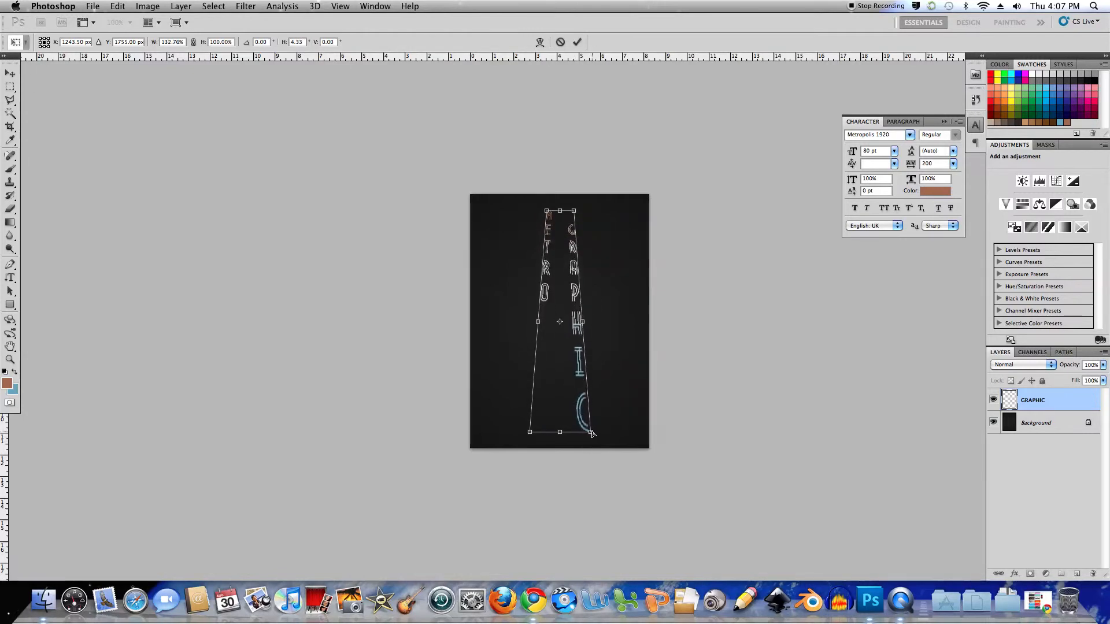
key(Return)
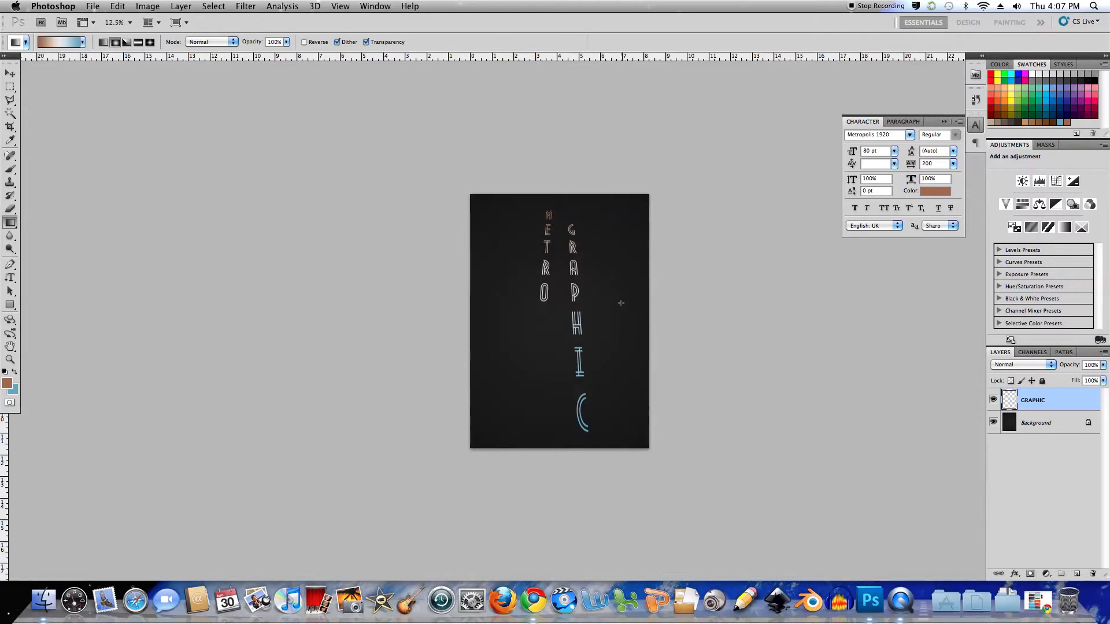
Undo the perspective transform and deselect the lettering outlines
key(super+equal)
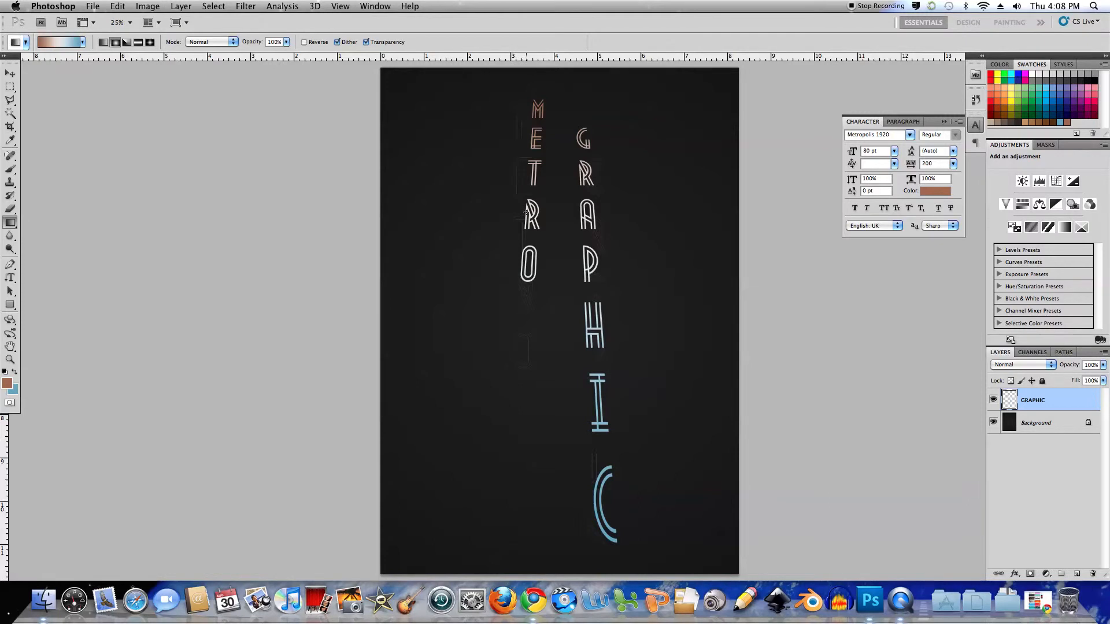
click(119, 6)
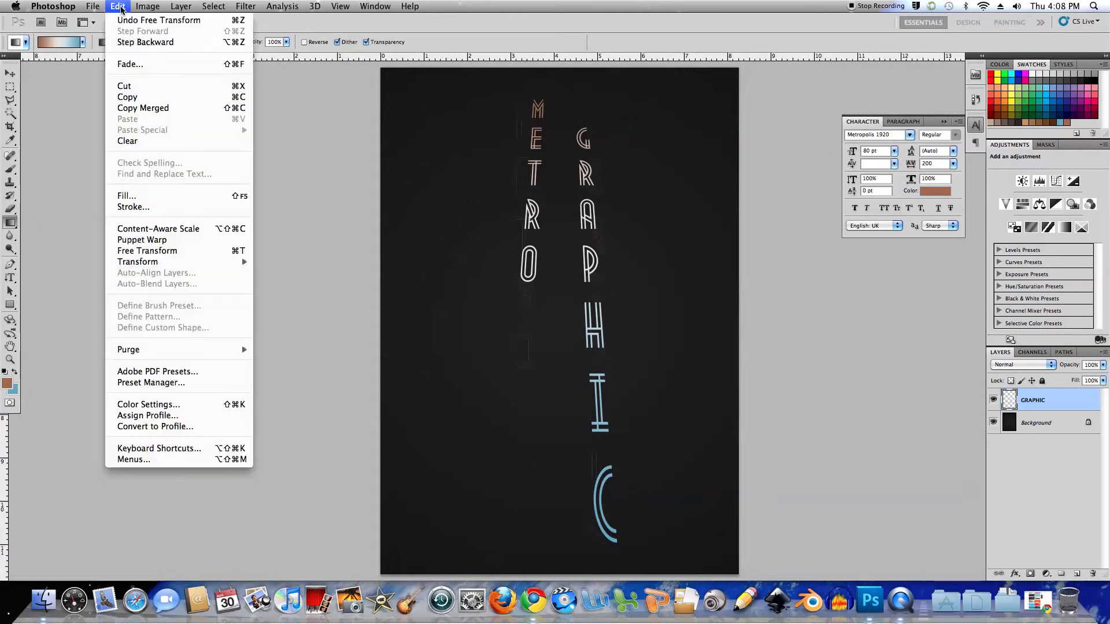
click(144, 42)
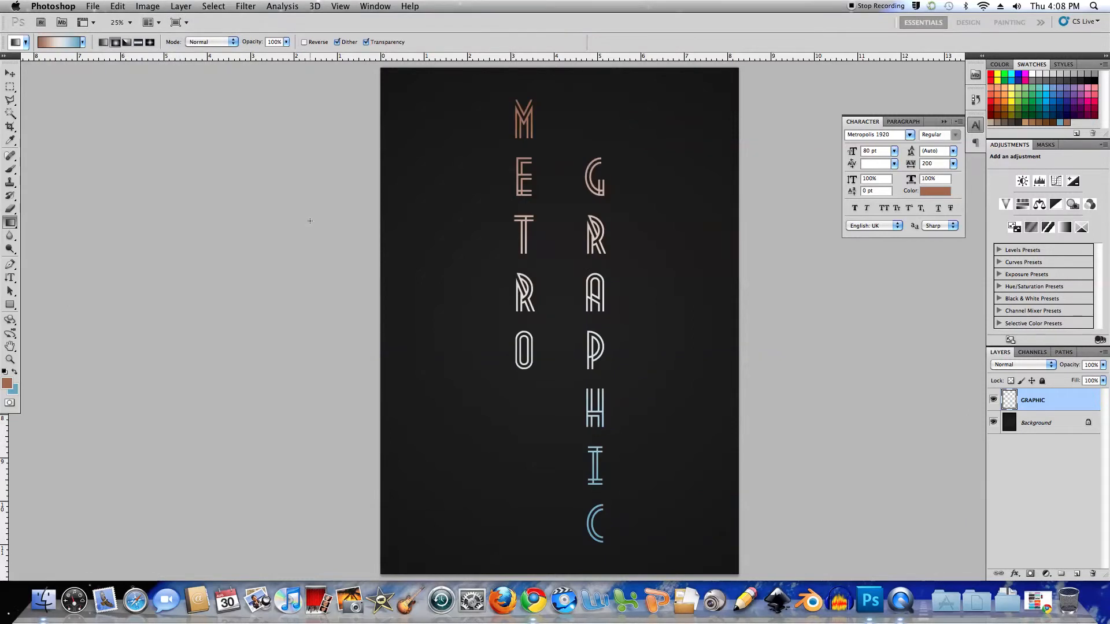
key(alt+super+z)
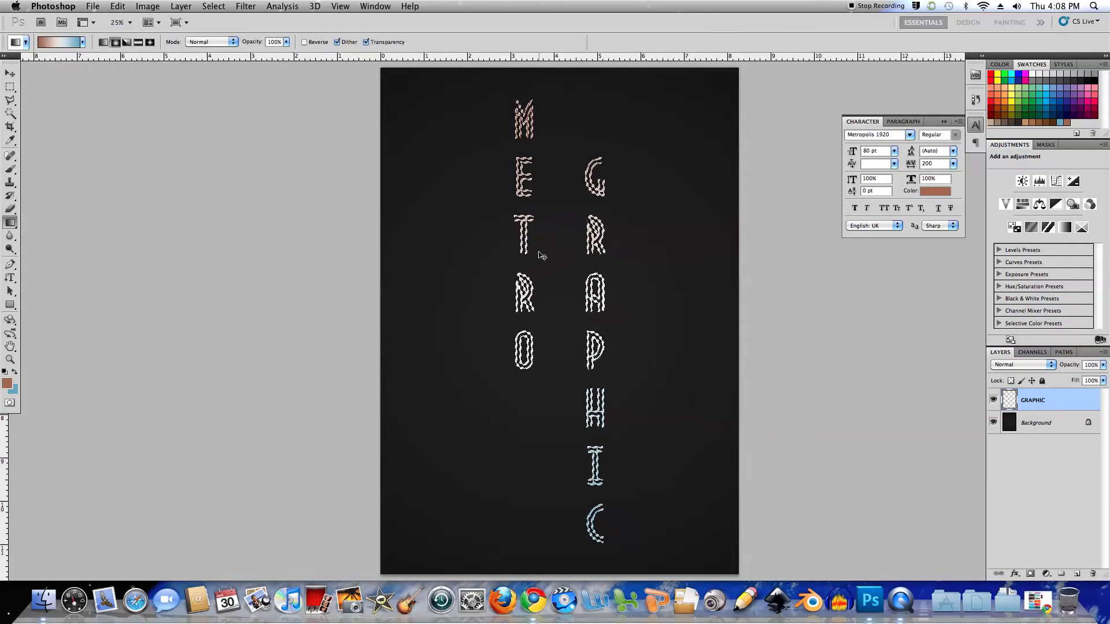
key(super+d)
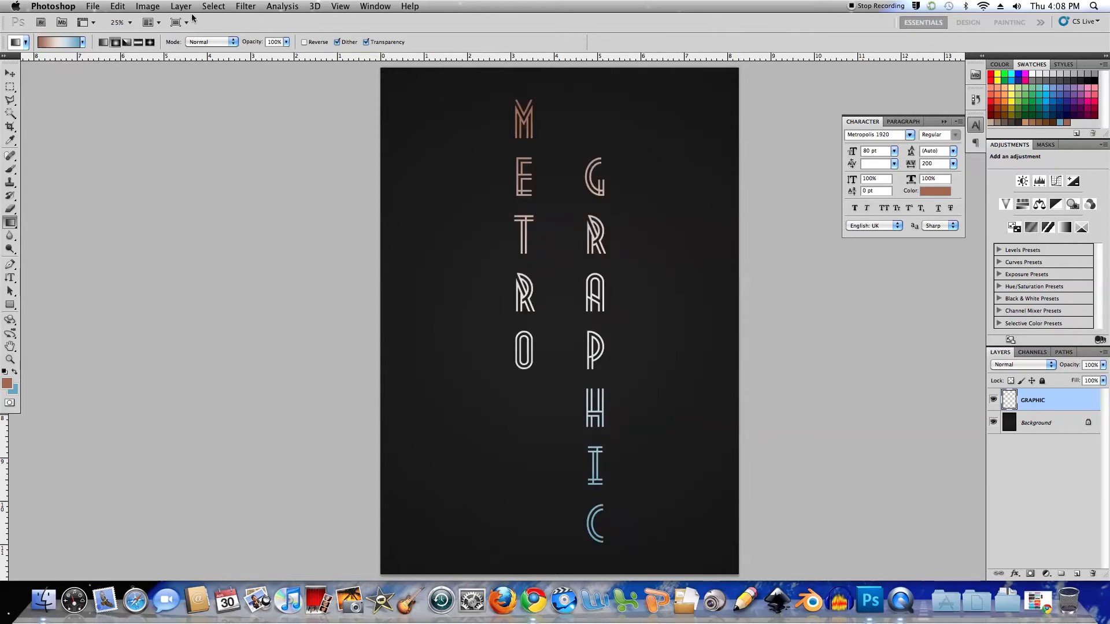
Apply a perspective transform to the lettering, narrowing its upper end and widening its lower end to about 157%
click(118, 6)
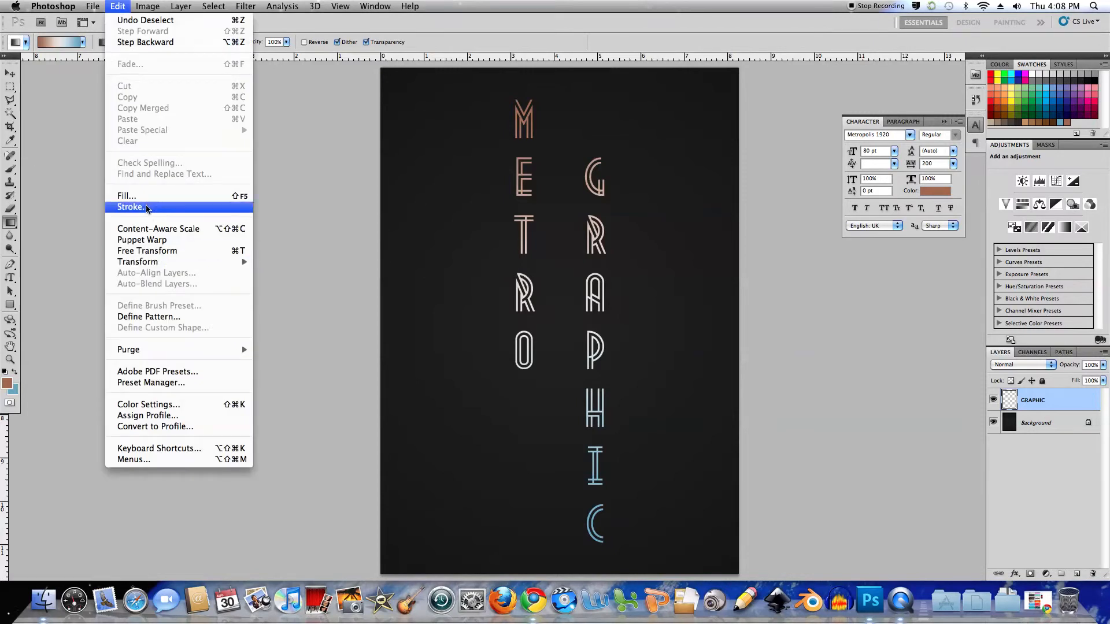
mouse_move(152, 265)
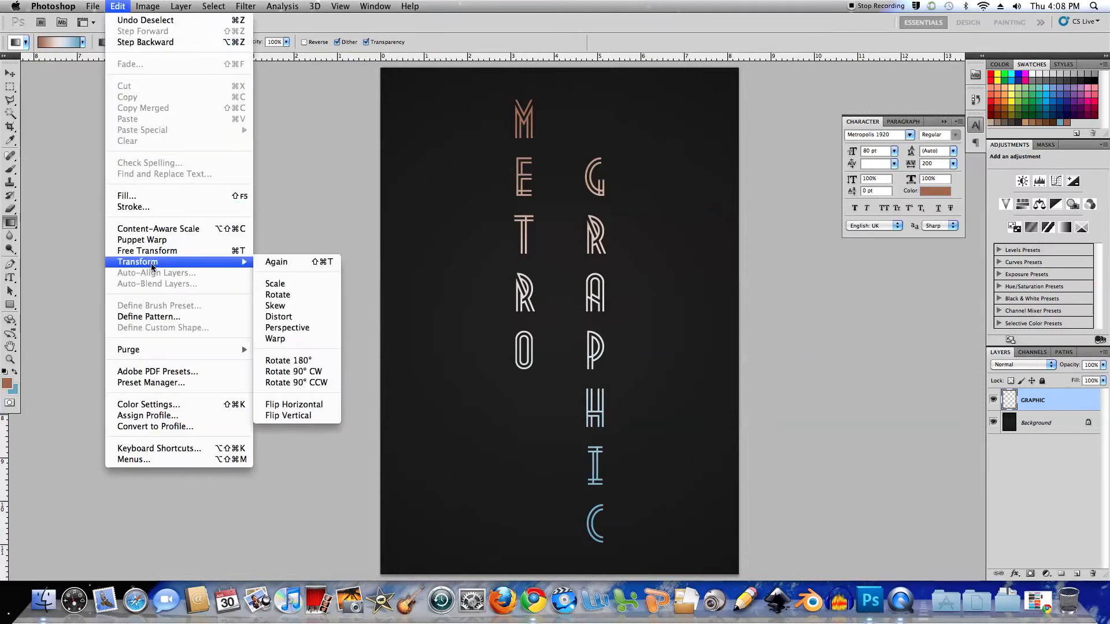
click(287, 327)
drag(606, 102, 583, 102)
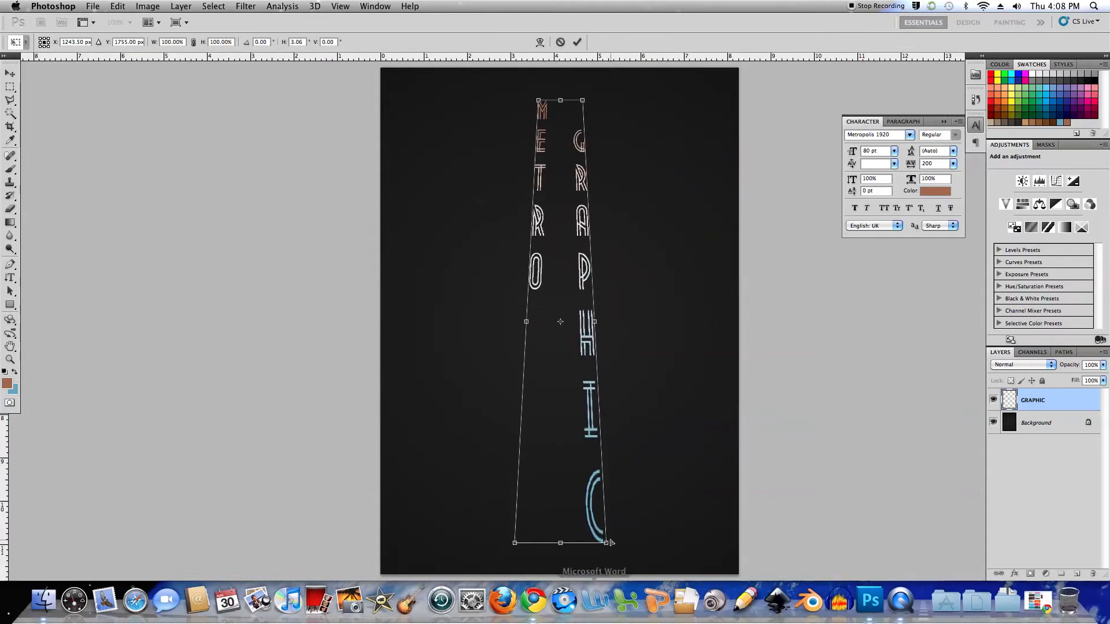
drag(609, 545, 634, 543)
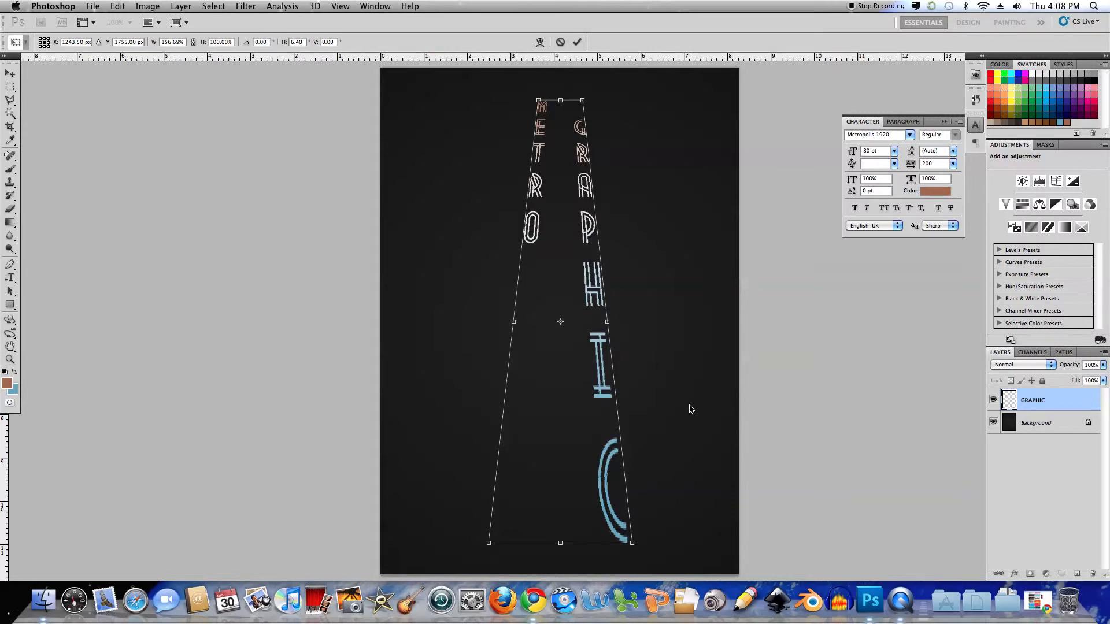
key(Return)
key(g)
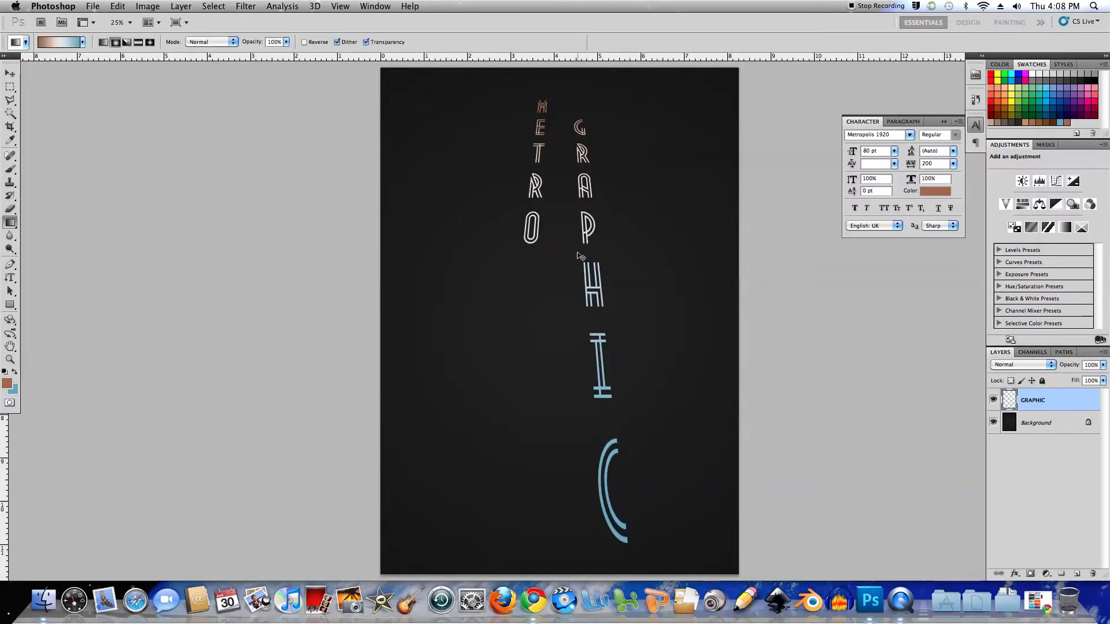
Rotate the lettering to about -28.2°, enlarge it diagonally across the poster, and move it slightly inward from the poster's upper-left corner
key(ctrl+t)
drag(510, 174, 486, 261)
drag(563, 266, 528, 245)
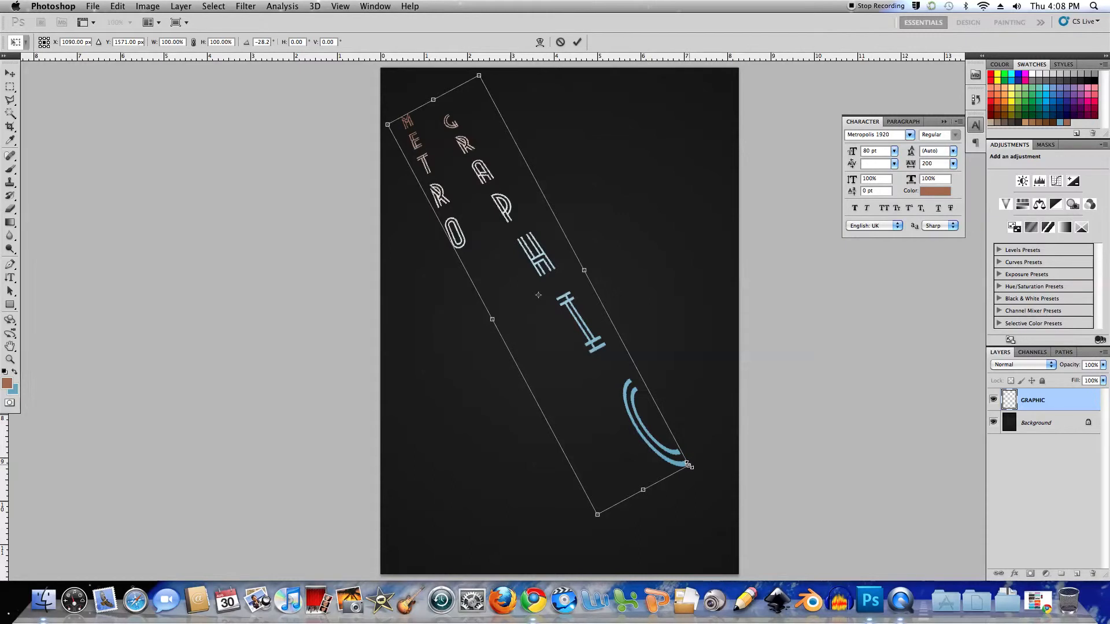
drag(688, 464, 751, 476)
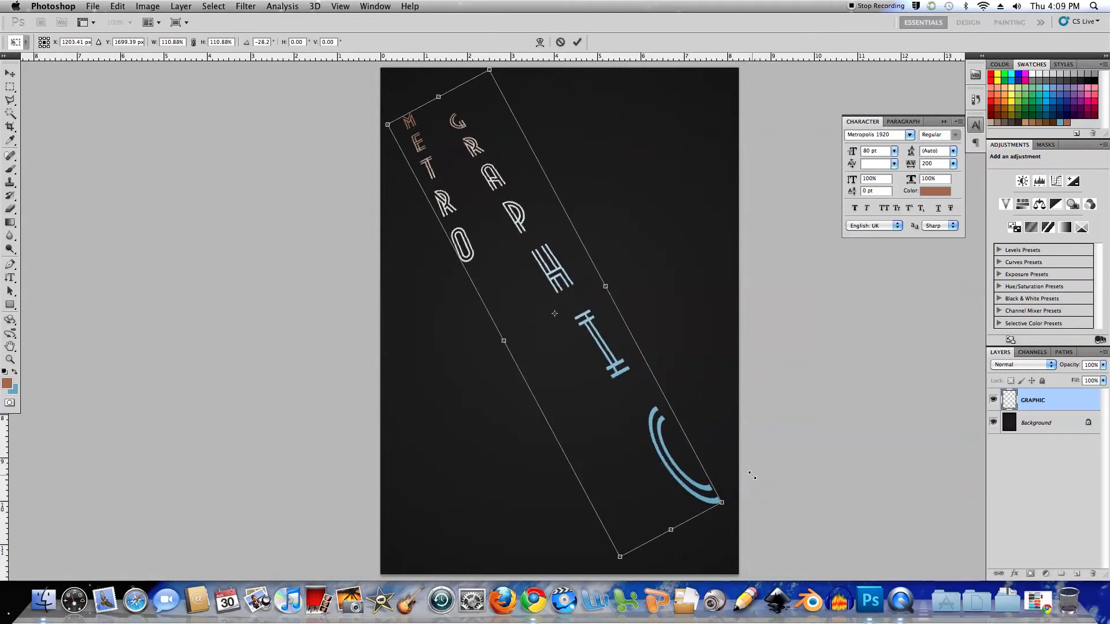
drag(388, 125, 380, 110)
mouse_move(507, 204)
mouse_down()
mouse_move(518, 205)
mouse_move(514, 192)
mouse_up()
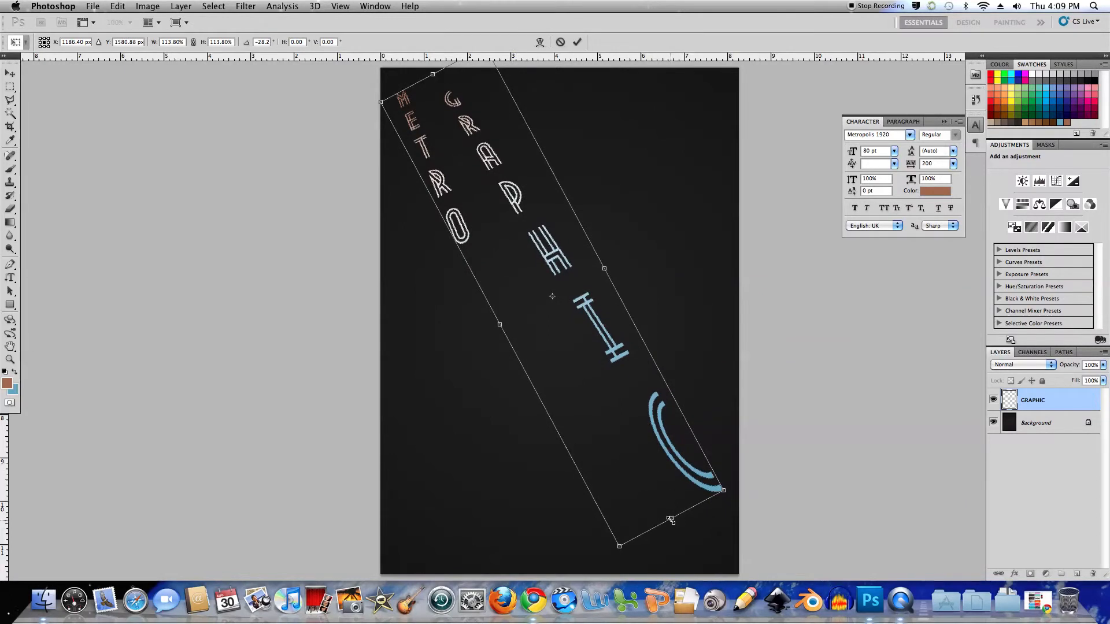
drag(670, 520, 661, 500)
key(g)
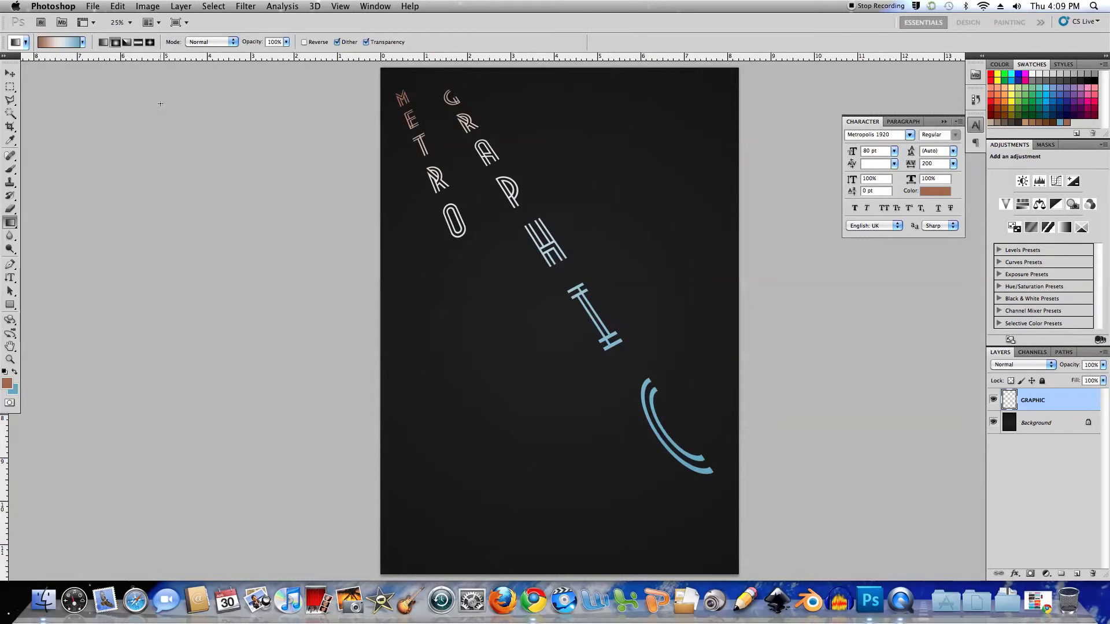
click(10, 74)
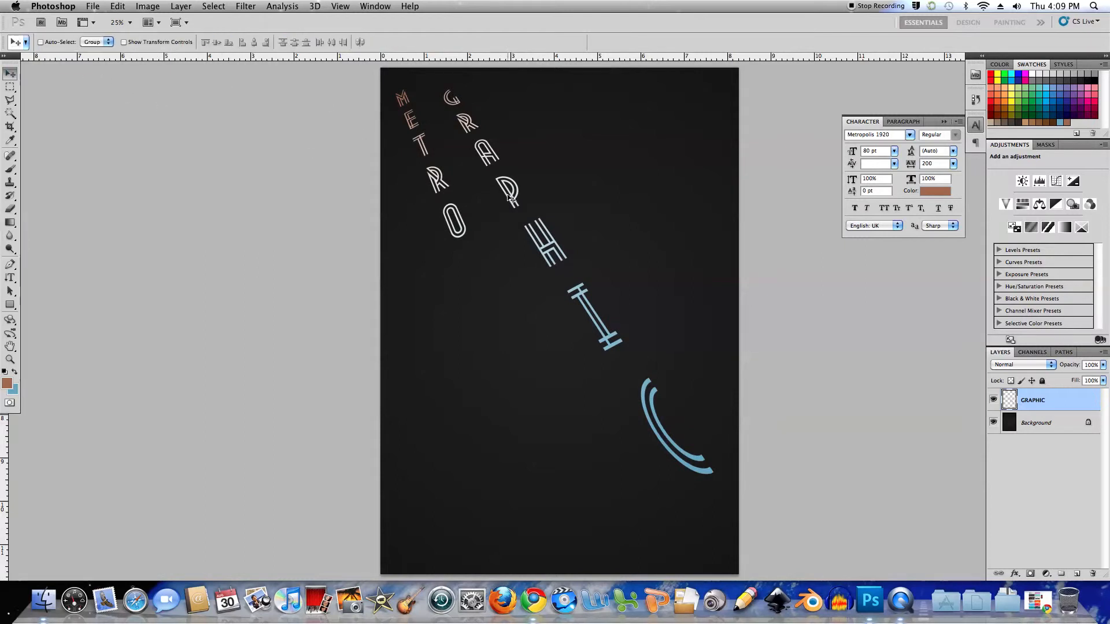
drag(536, 242, 542, 253)
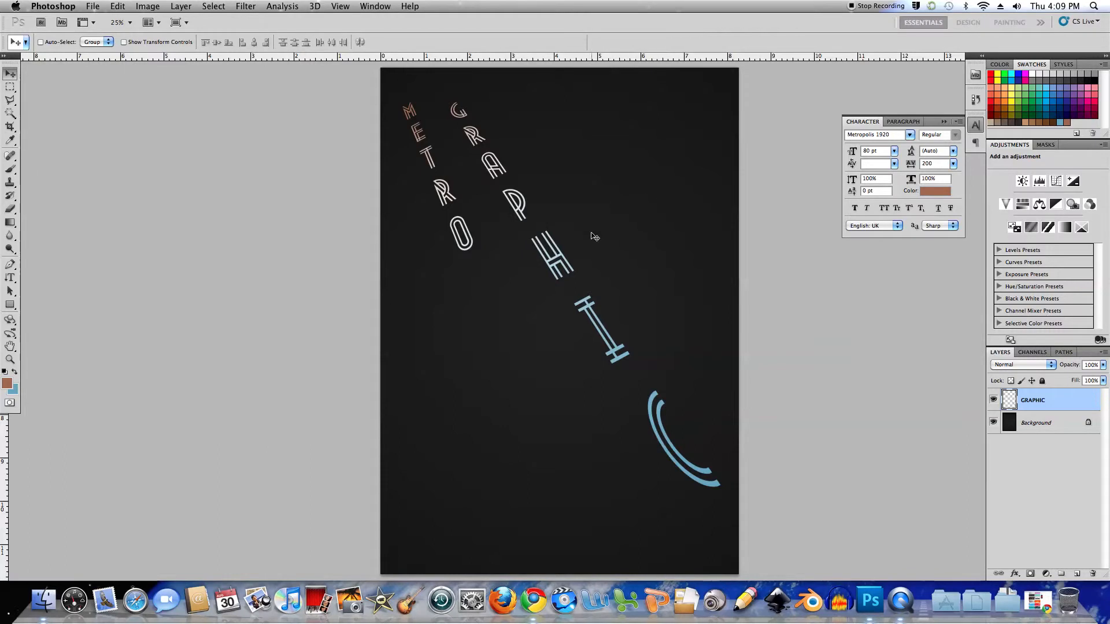
Add a Bevel and Emboss effect to the lettering layer with a 90° angle, 25° altitude and 50% depth
key(super+equal)
key(super+equal)
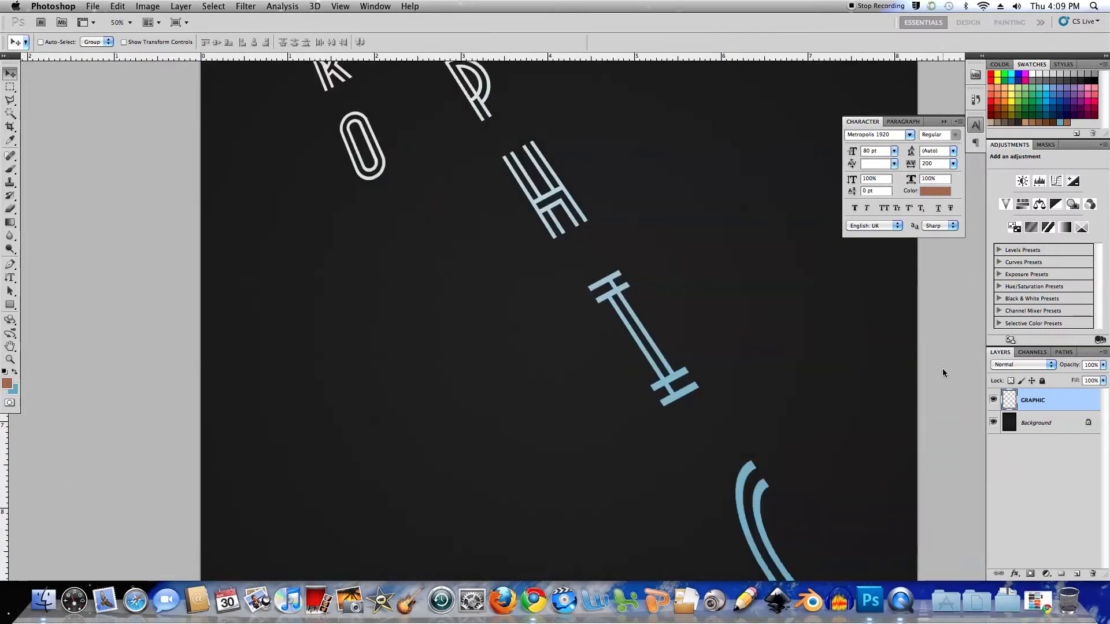
click(1016, 575)
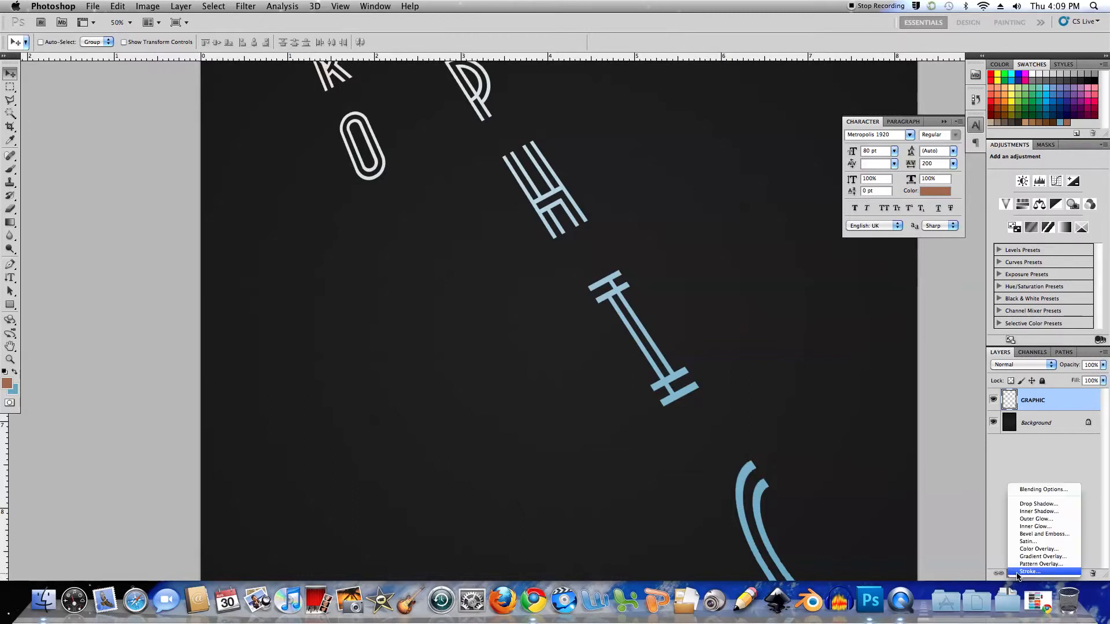
click(1038, 535)
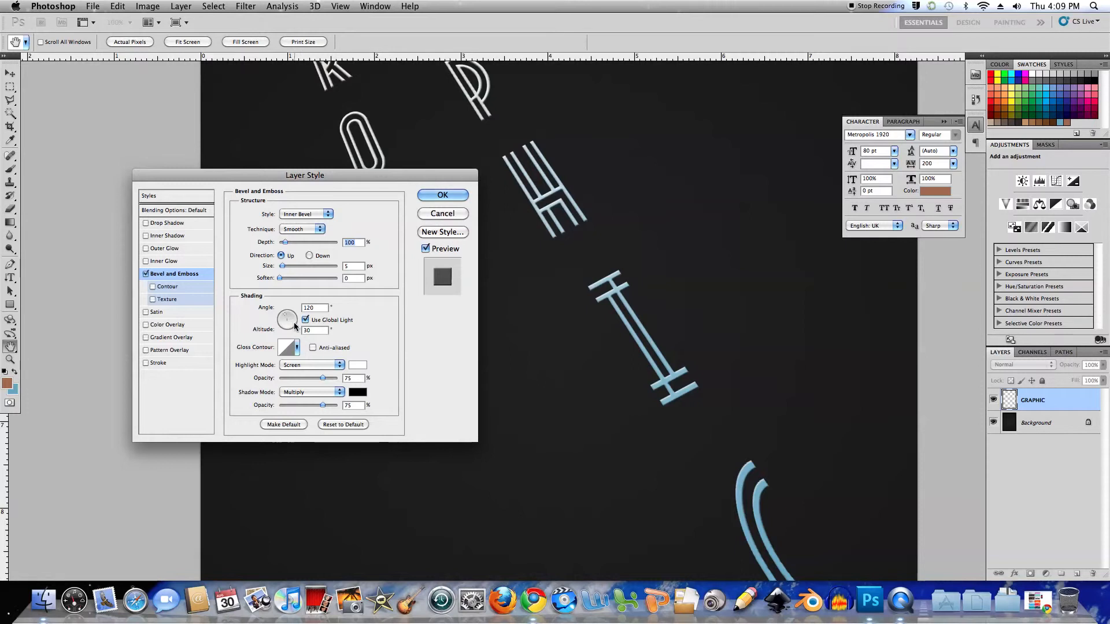
double_click(322, 307)
text(90)
double_click(313, 328)
text(25)
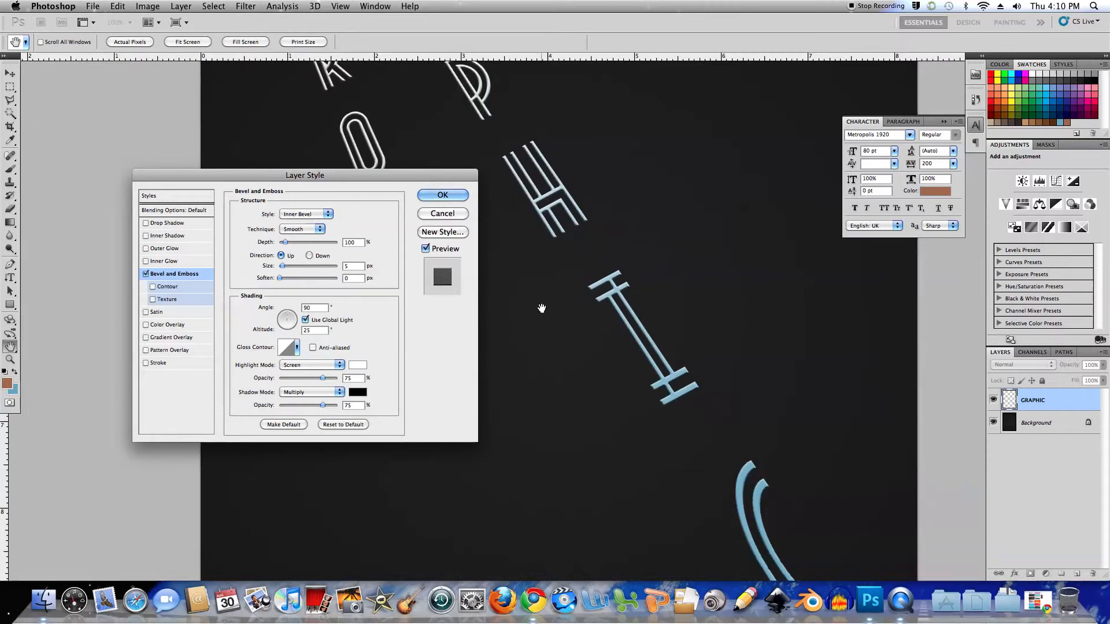
double_click(351, 243)
text(50)
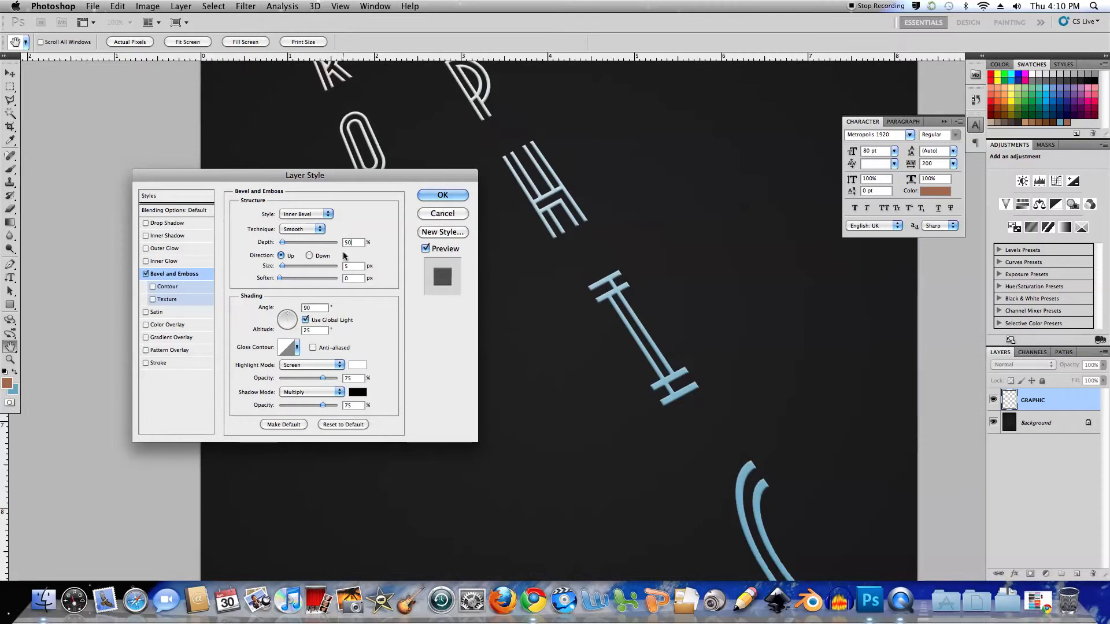
click(442, 196)
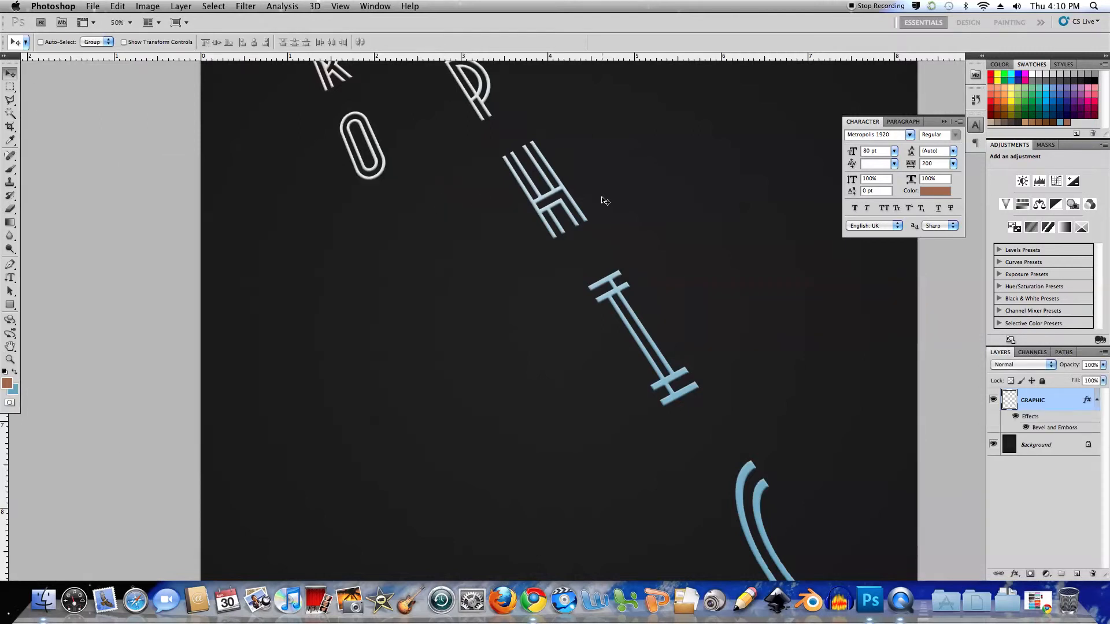
Duplicate the Blue channel as a new channel
key(super+minus)
key(super+minus)
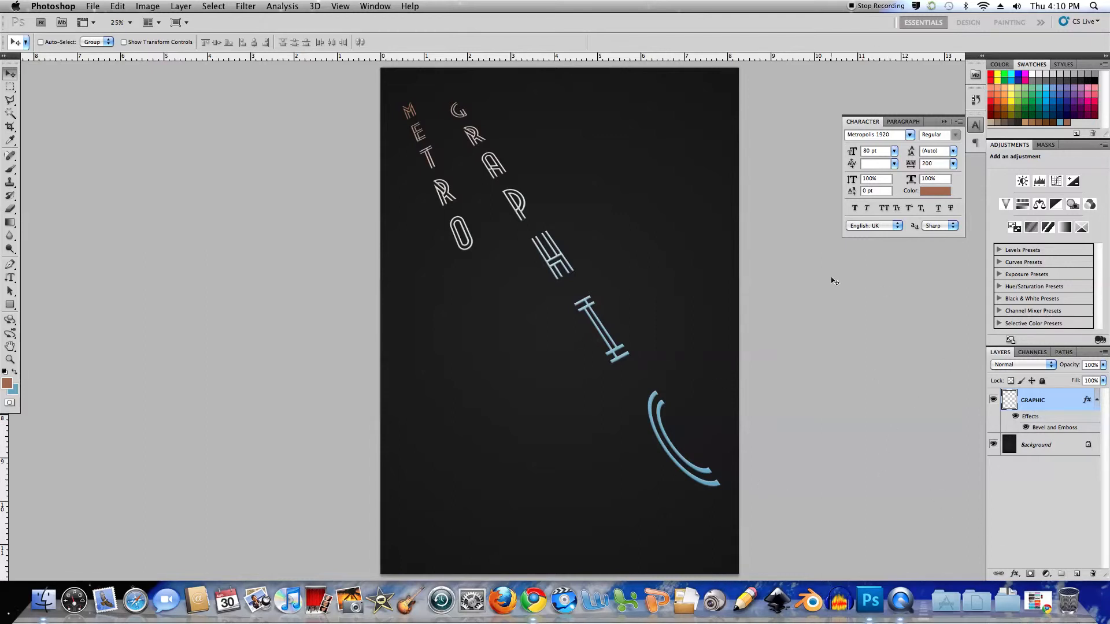
click(1033, 352)
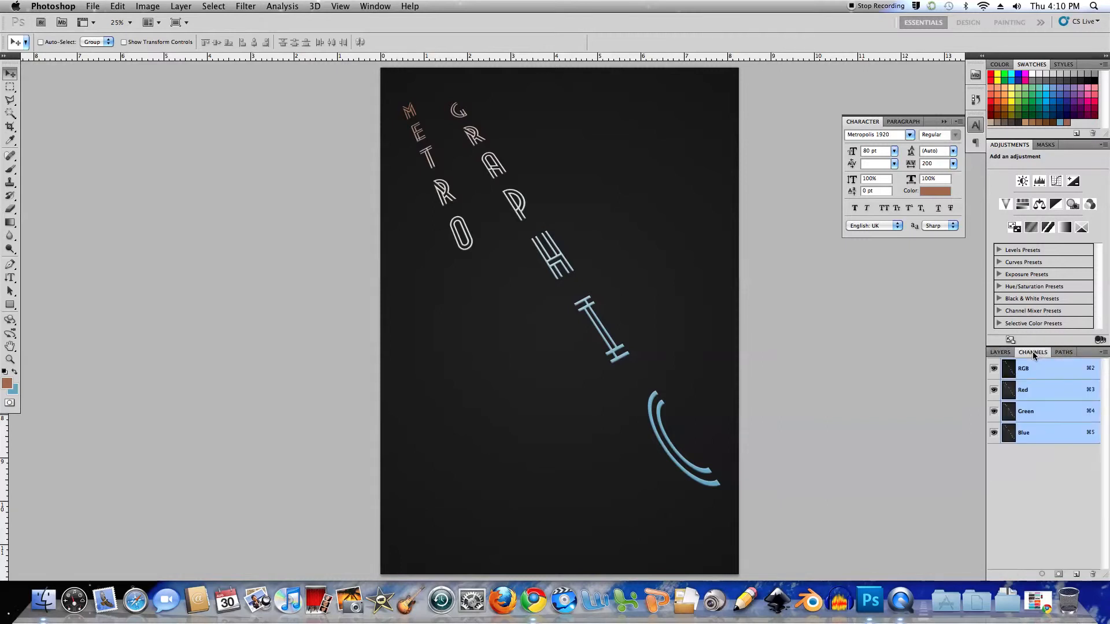
click(376, 6)
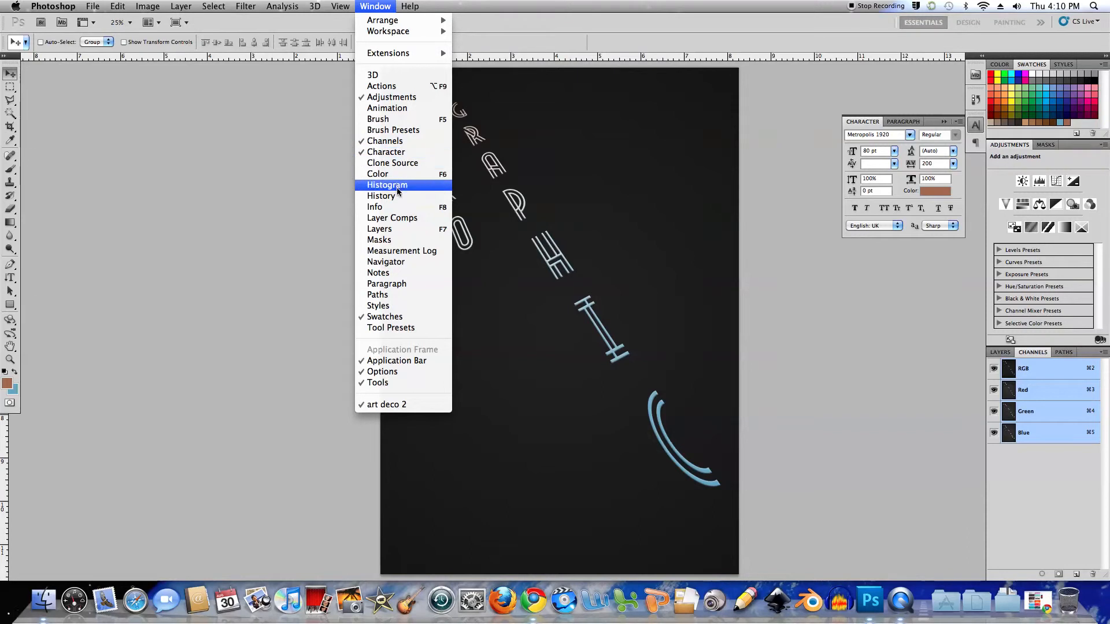
click(656, 26)
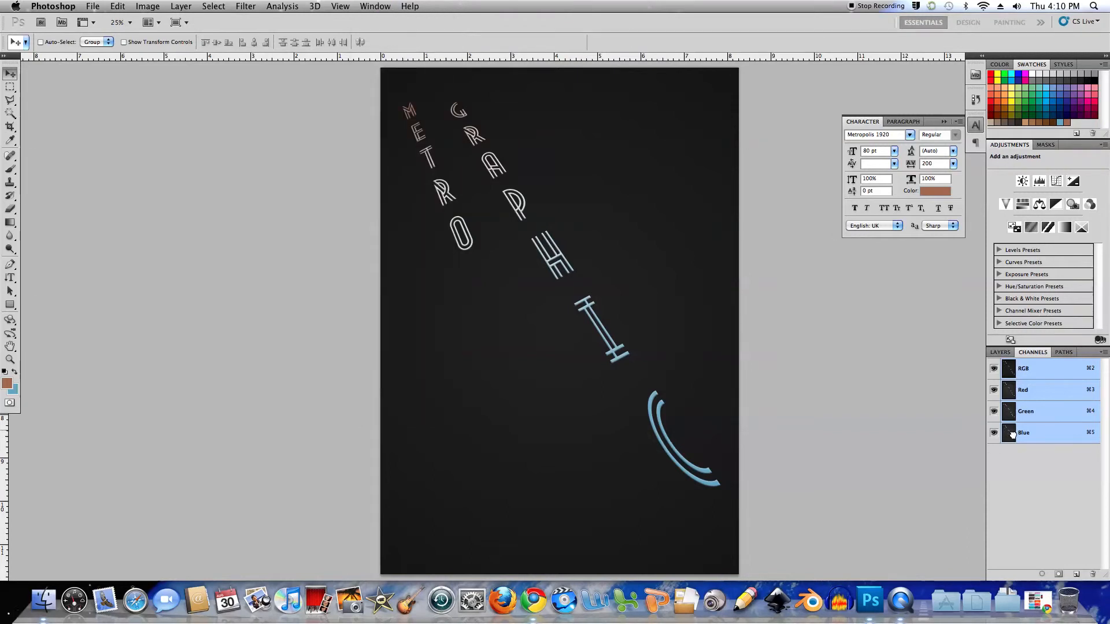
drag(1011, 433, 1076, 575)
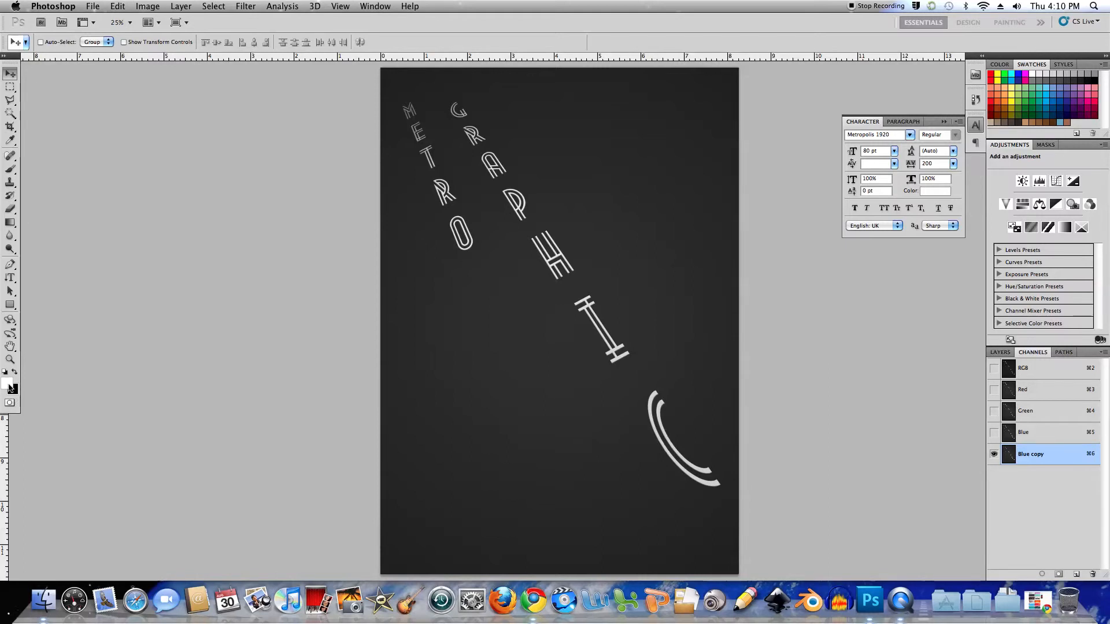
Try a linear white-to-black gradient on the duplicated blue channel, drawn from GRAPHIC's C to its G, and undo it
click(10, 225)
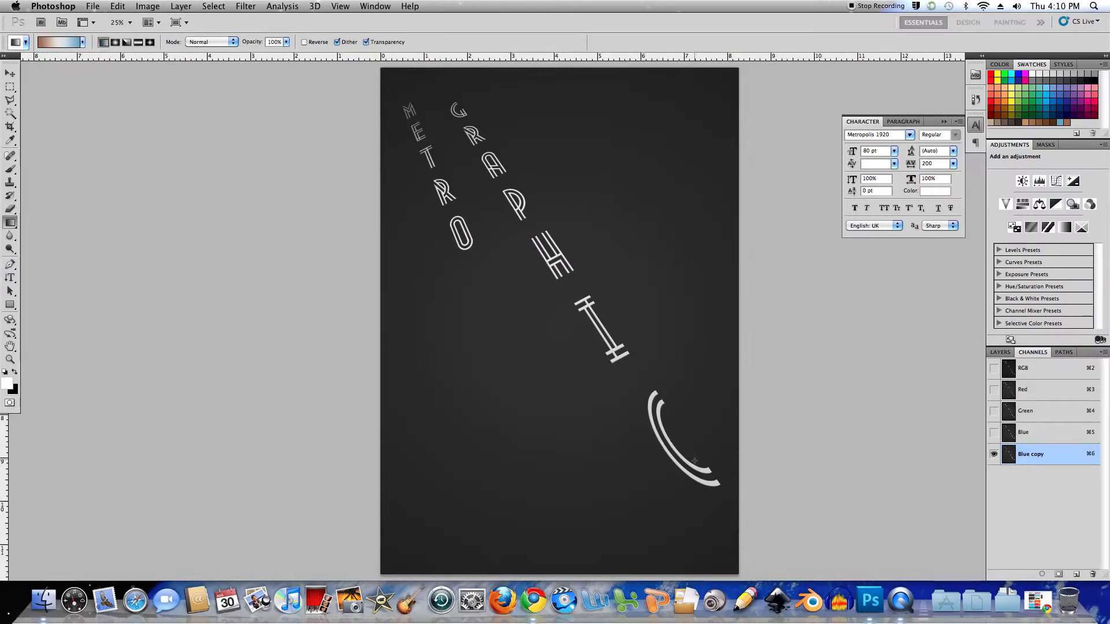
drag(683, 441, 450, 98)
drag(450, 95, 449, 94)
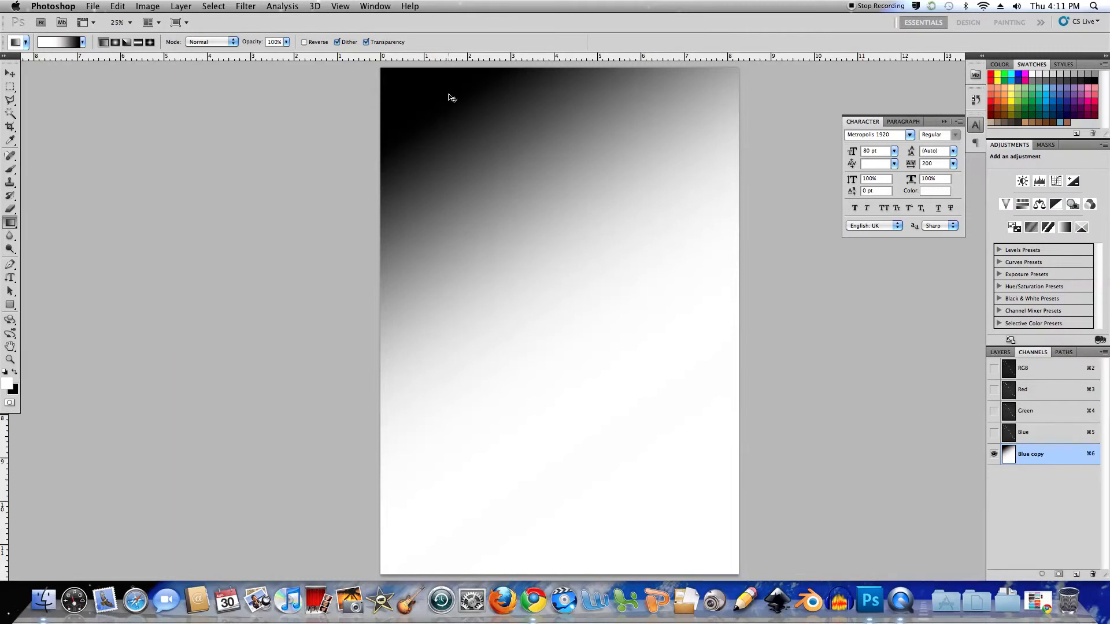
key(ctrl+z)
Draw a linear white-to-black gradient on the duplicated blue channel, running from GRAPHIC's C up to its P
drag(687, 434, 549, 231)
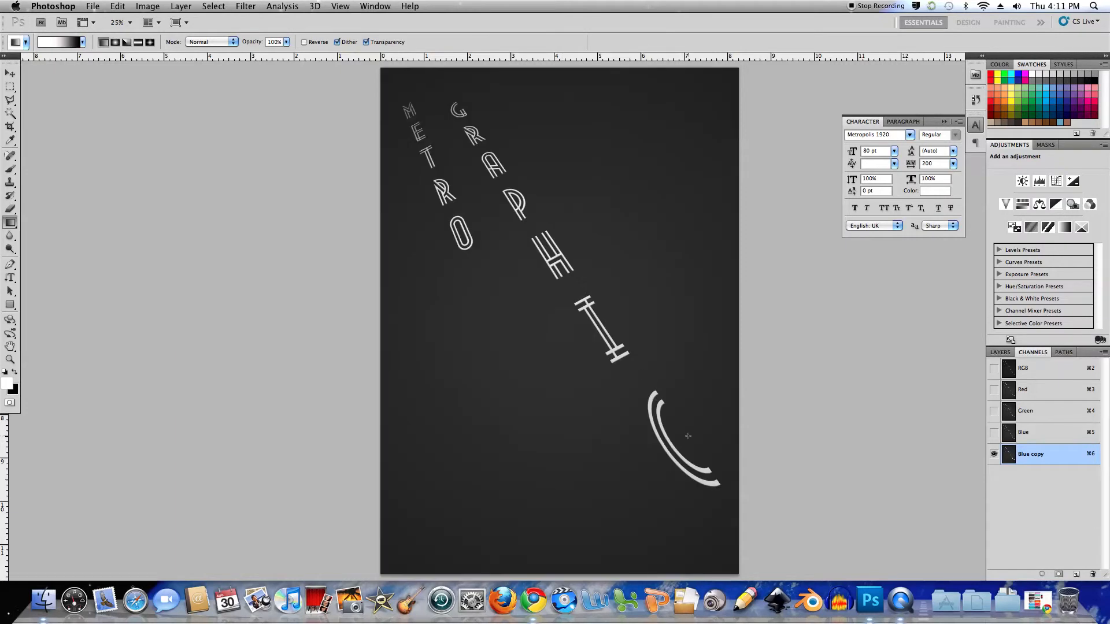
drag(676, 413, 522, 188)
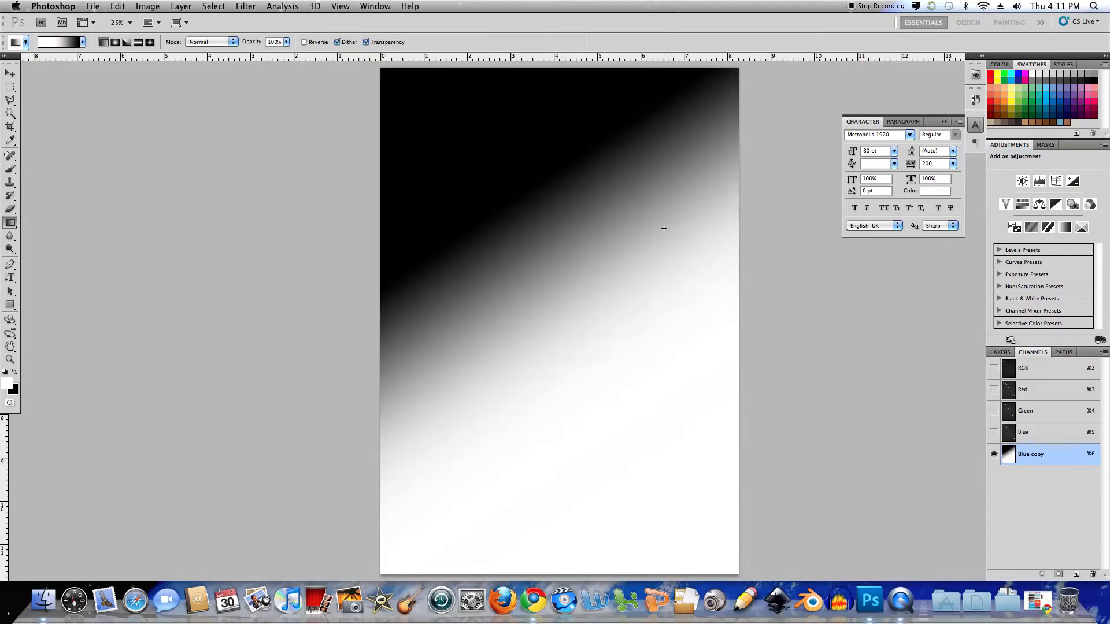
Soften the Blue copy channel with a Gaussian Blur and return to the RGB composite and the lettering layer
click(245, 6)
mouse_move(289, 130)
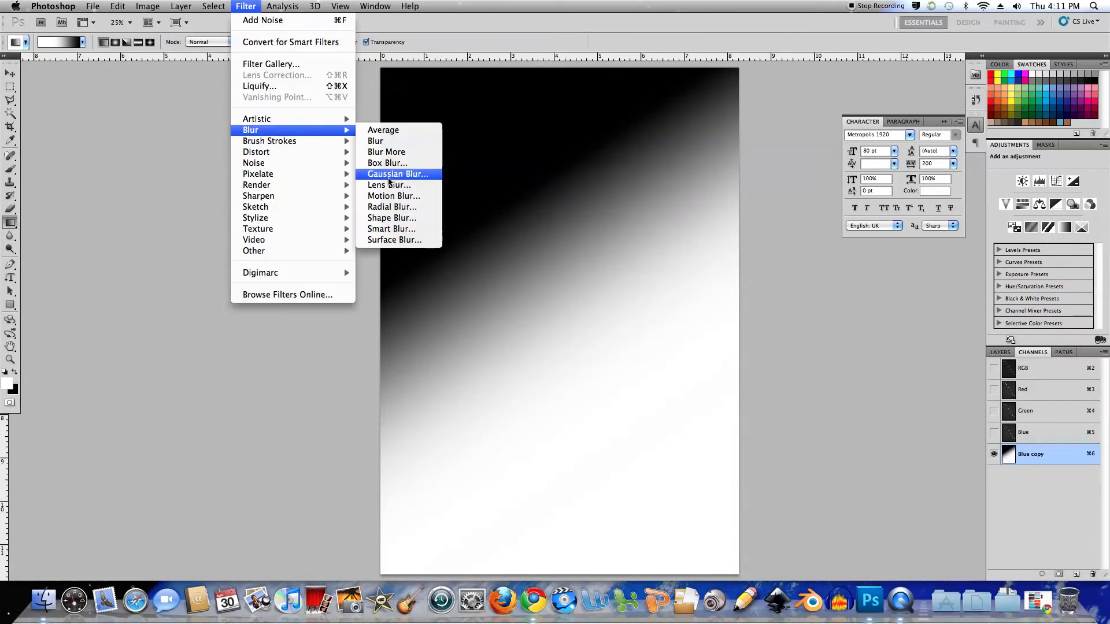
click(397, 174)
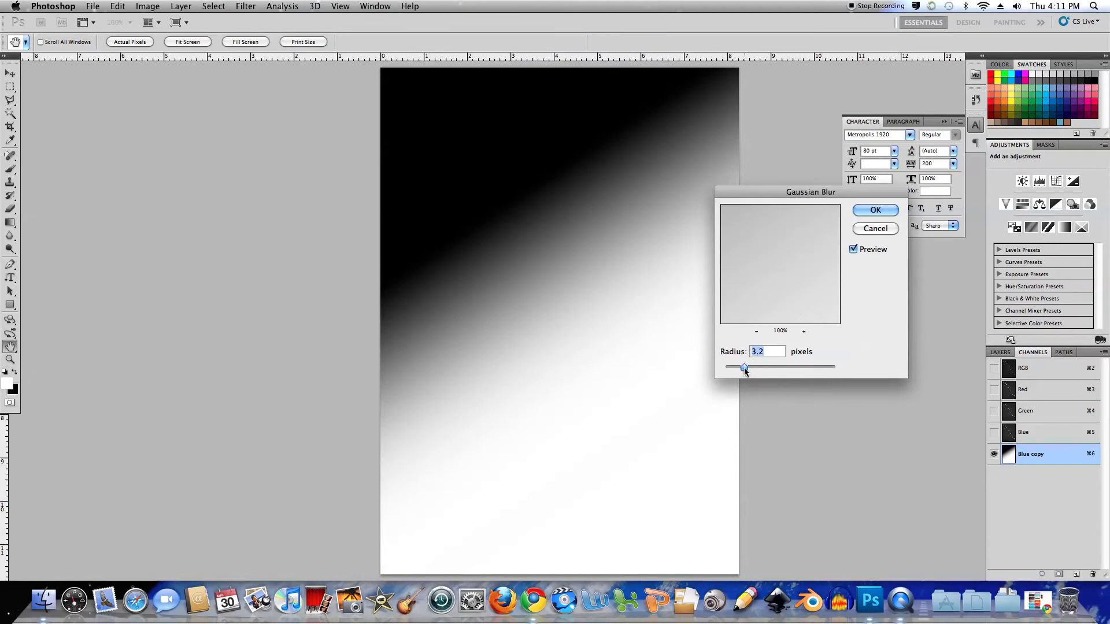
click(875, 210)
key(g)
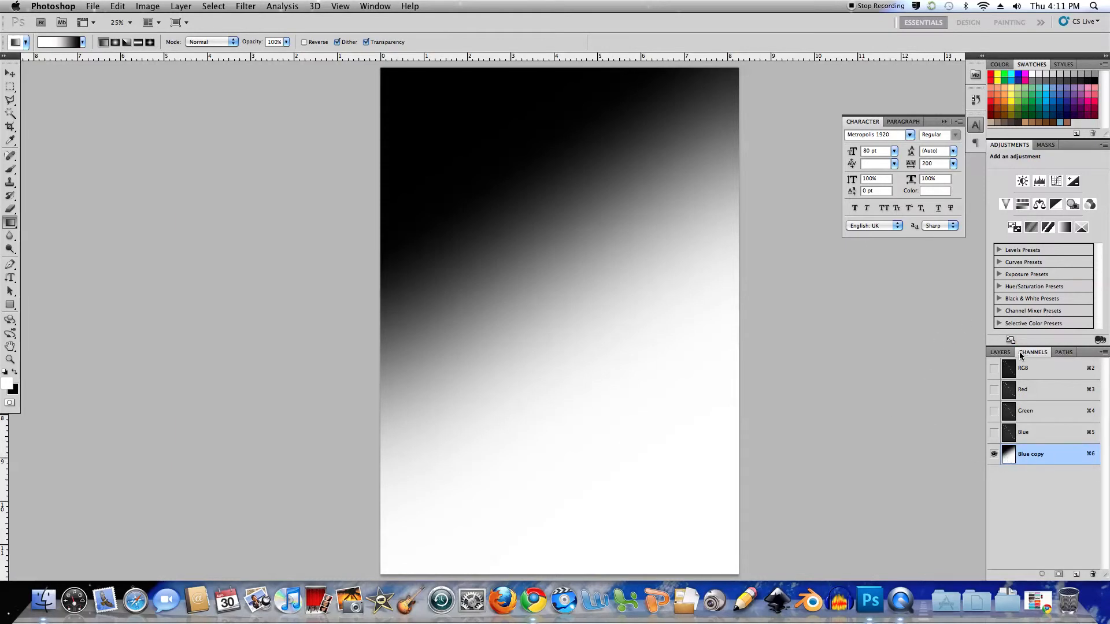
click(1024, 370)
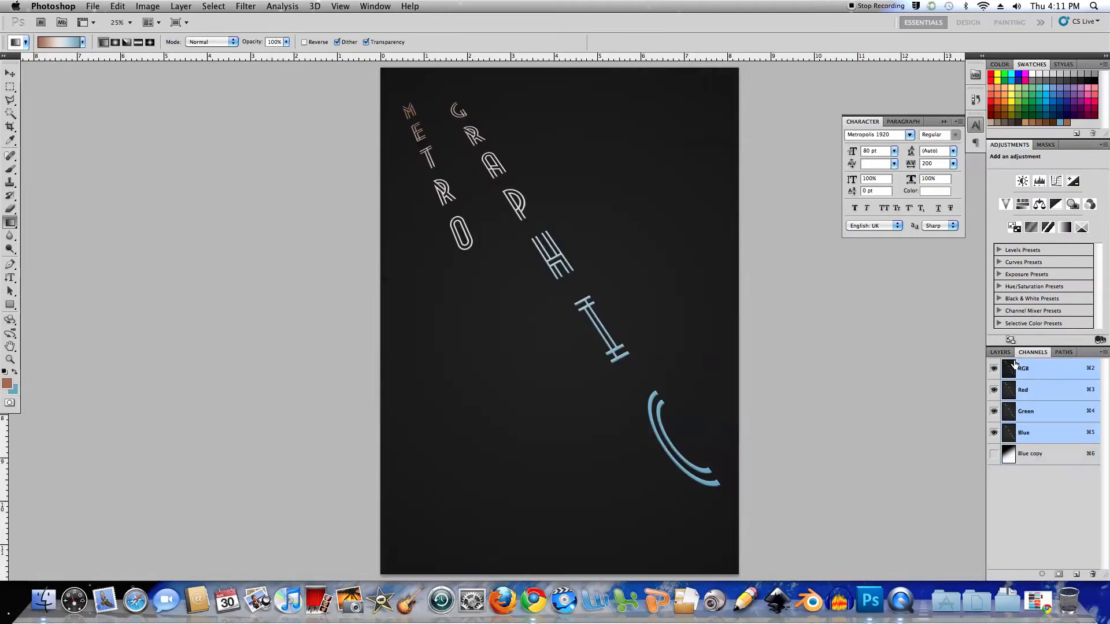
click(1004, 353)
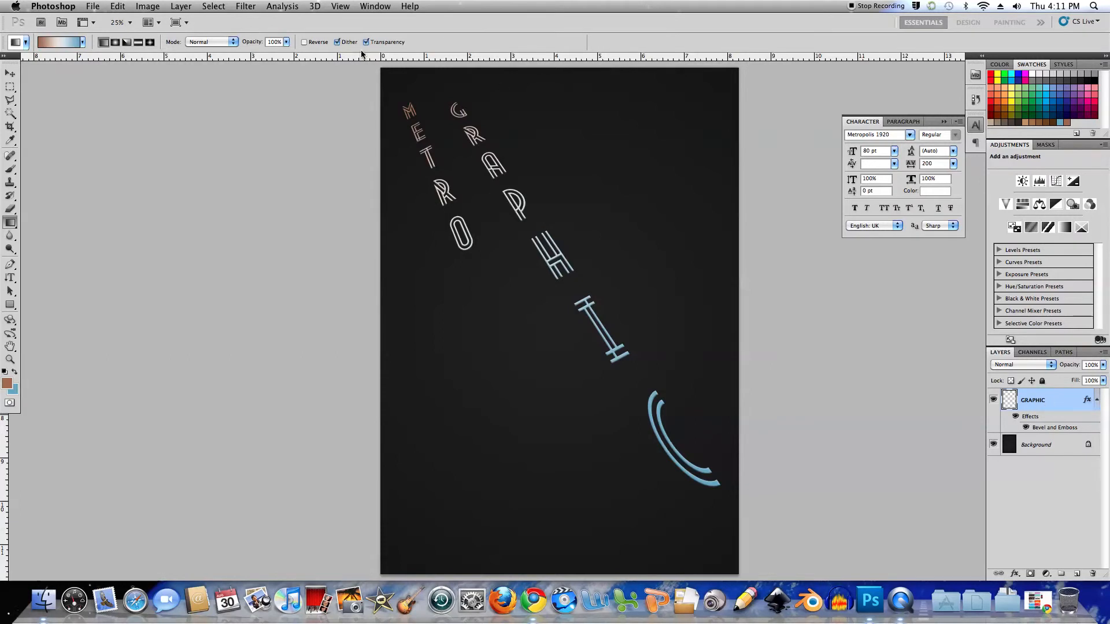
click(247, 7)
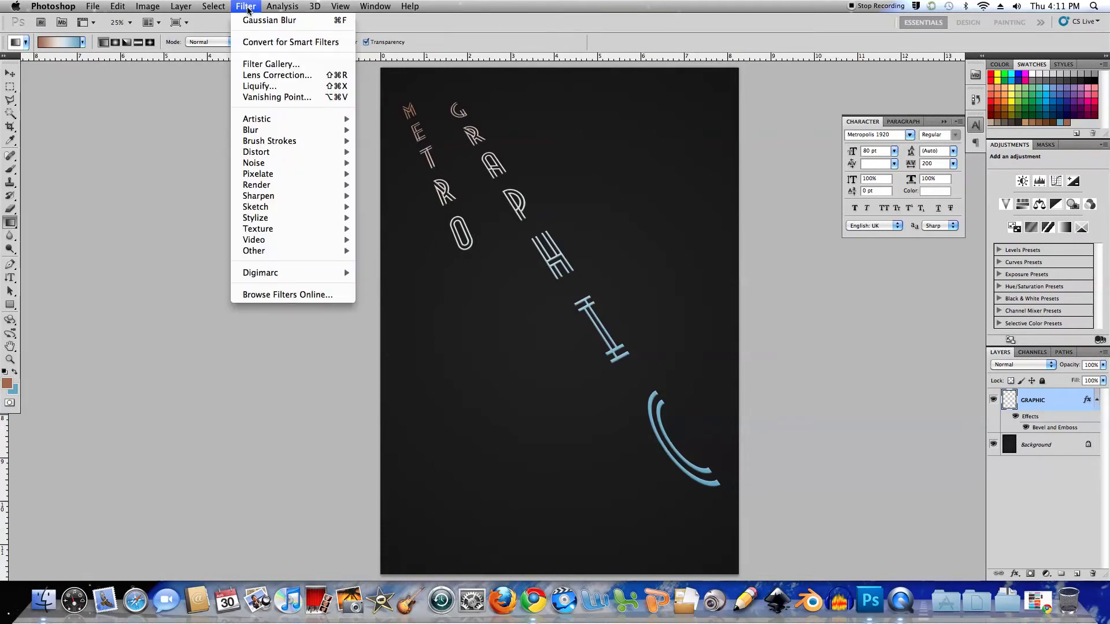
mouse_move(260, 136)
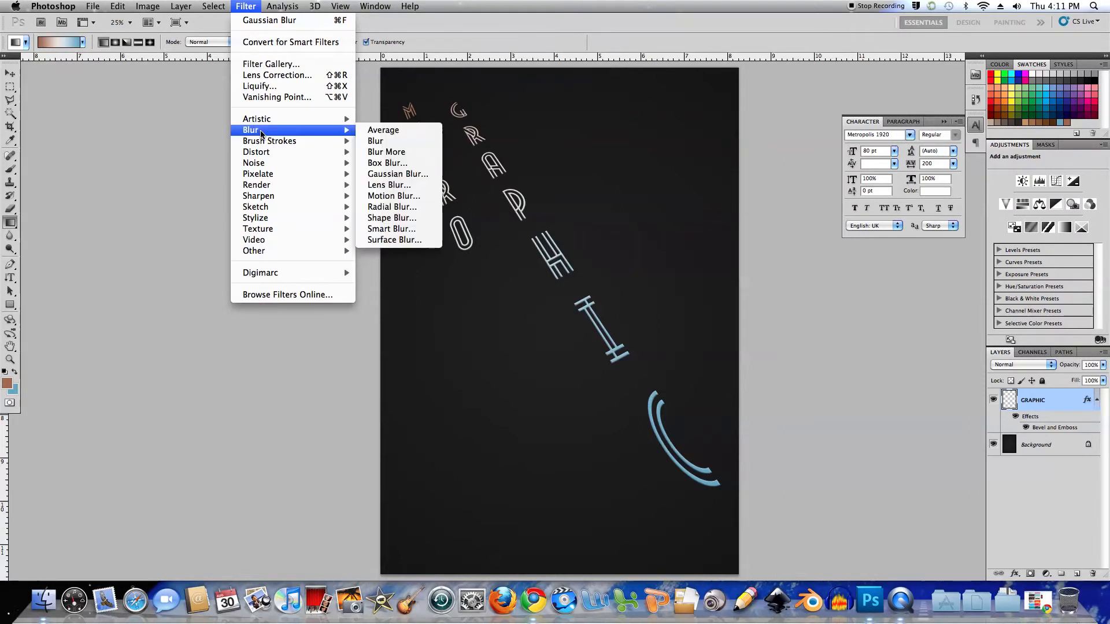
click(397, 188)
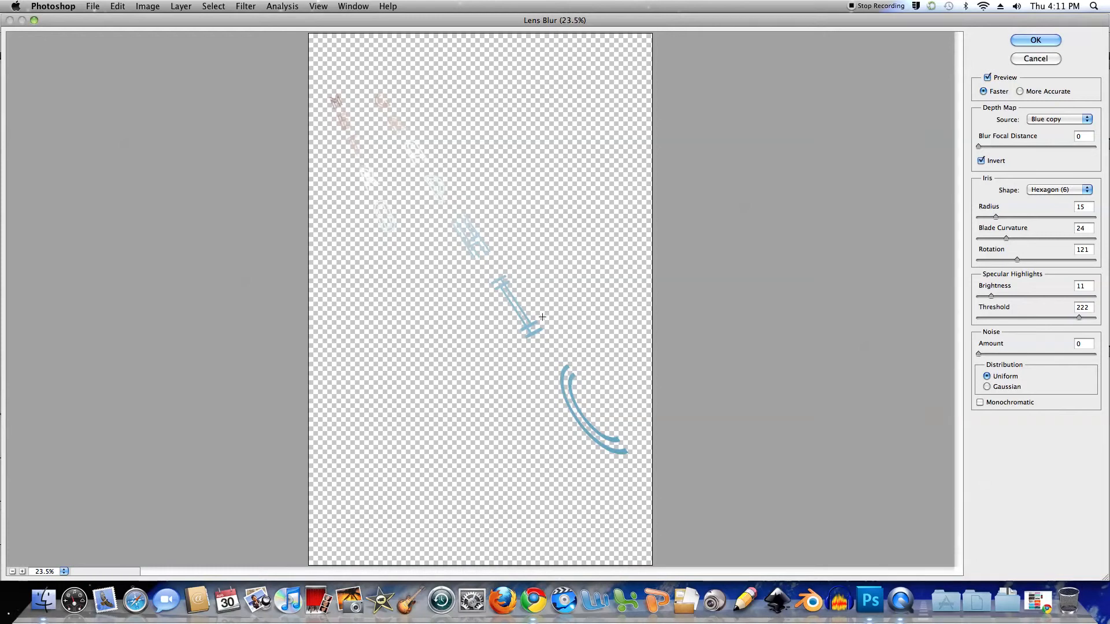
click(1036, 59)
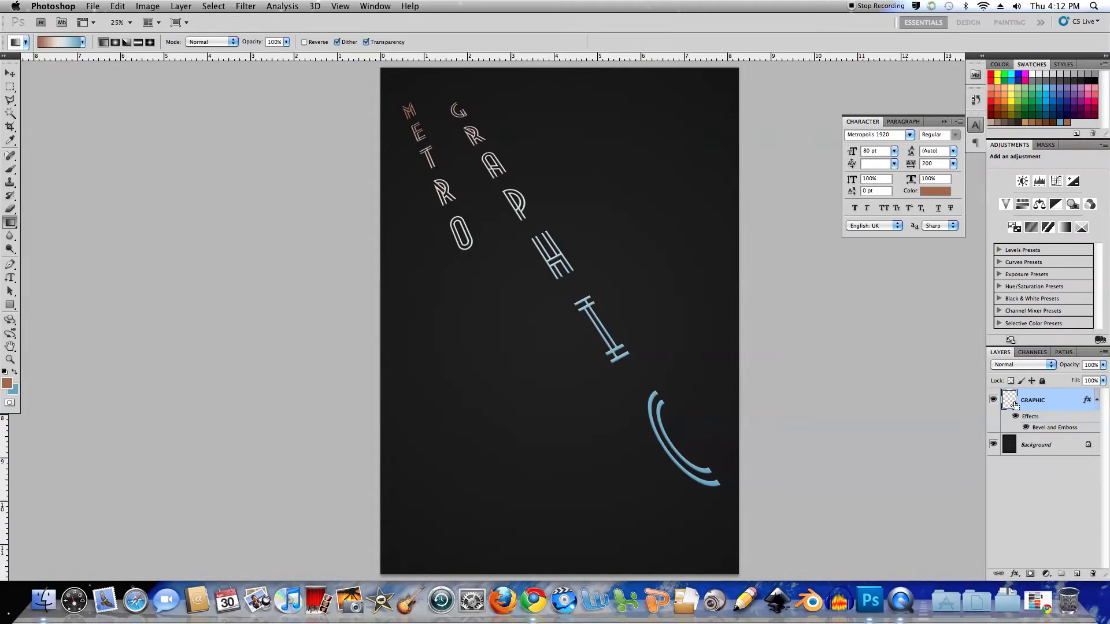
Merge the lettering layer into the Background and start a Lens Blur with Blue copy as the inverted depth map source
key(ctrl+e)
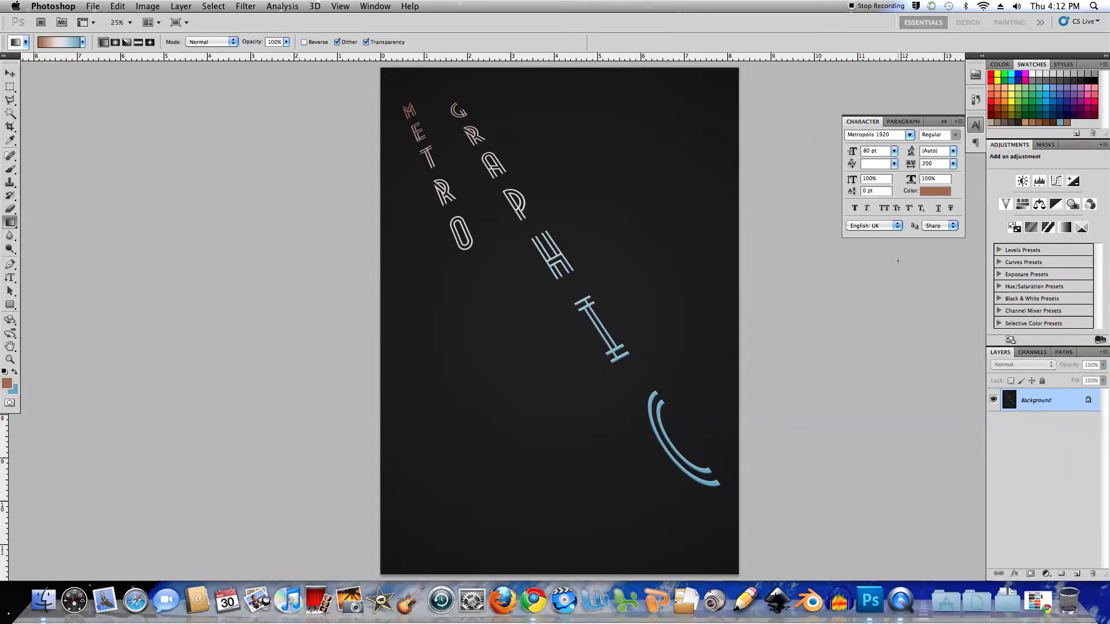
click(237, 7)
mouse_move(285, 167)
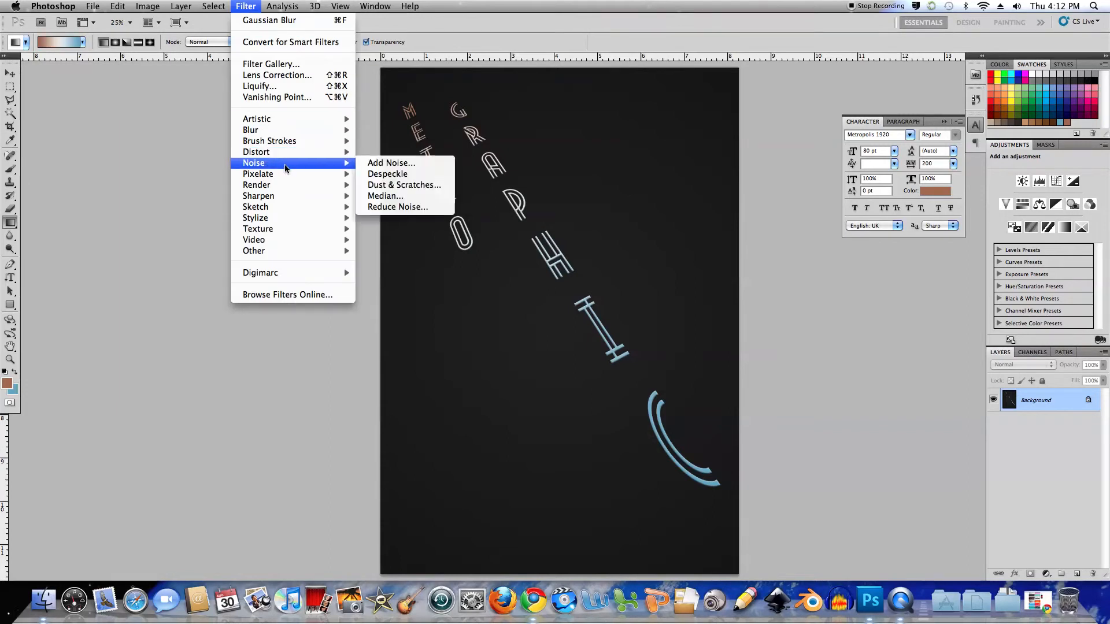
mouse_move(312, 130)
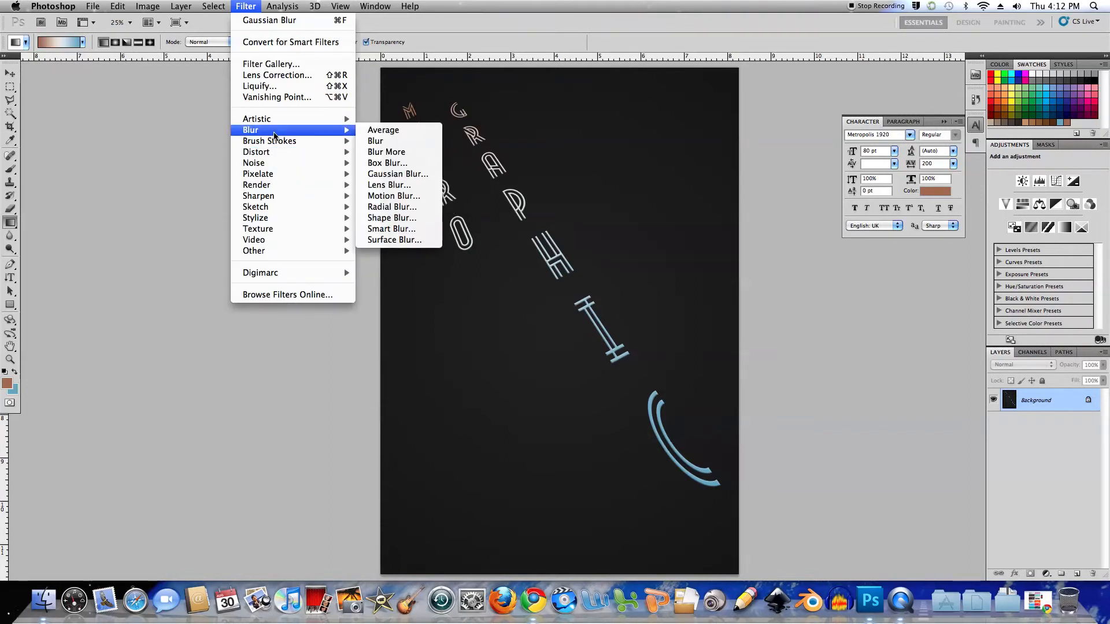
click(378, 184)
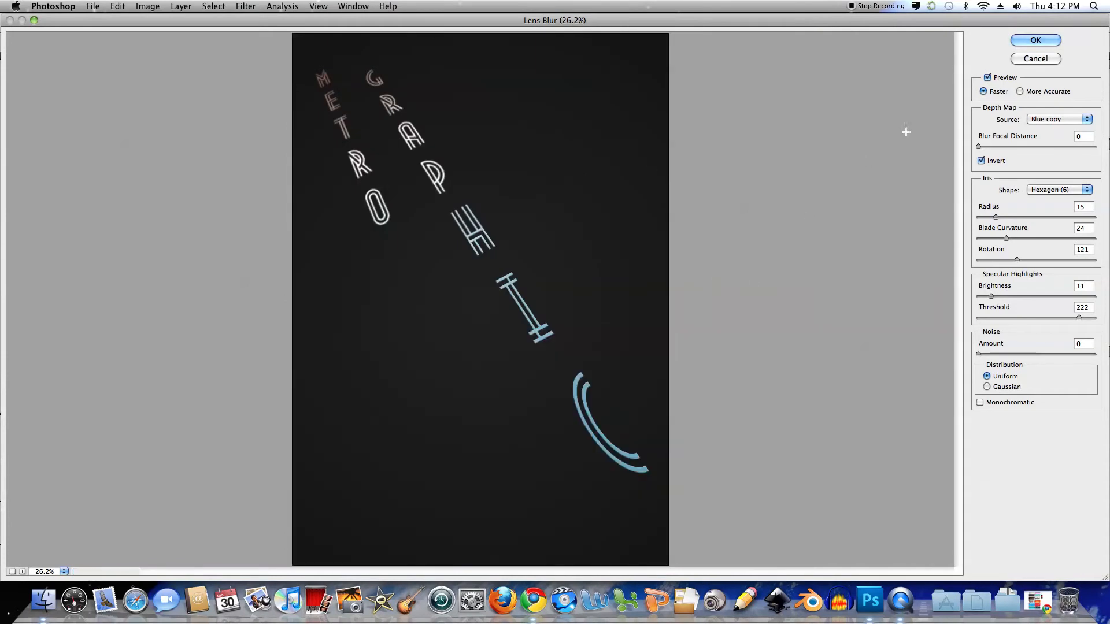
click(1086, 119)
click(1052, 93)
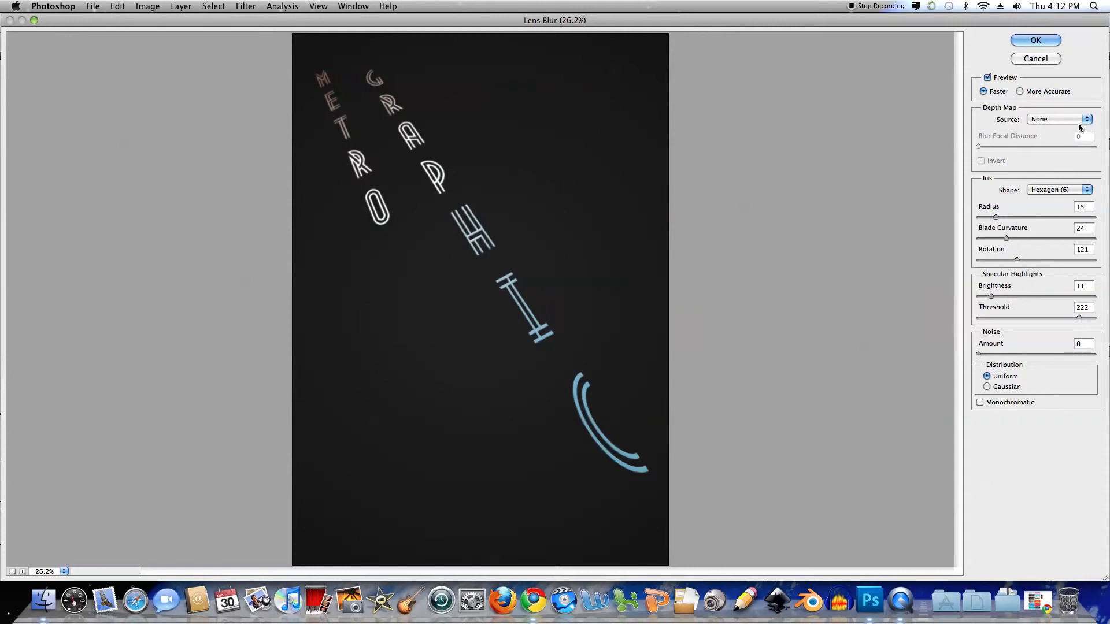
click(1076, 123)
click(1049, 146)
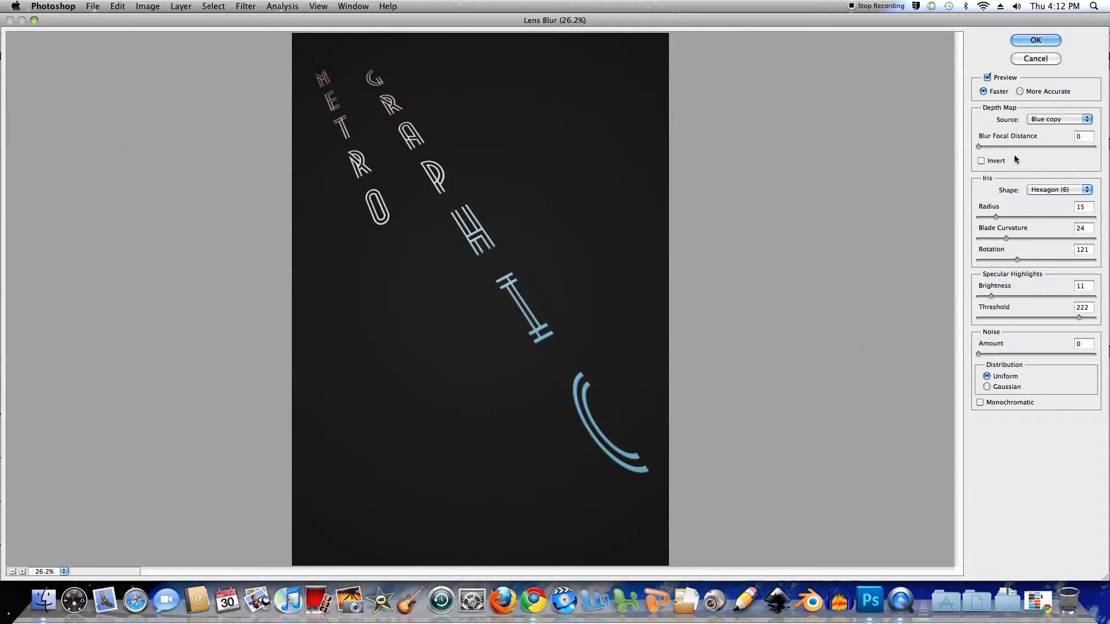
click(981, 161)
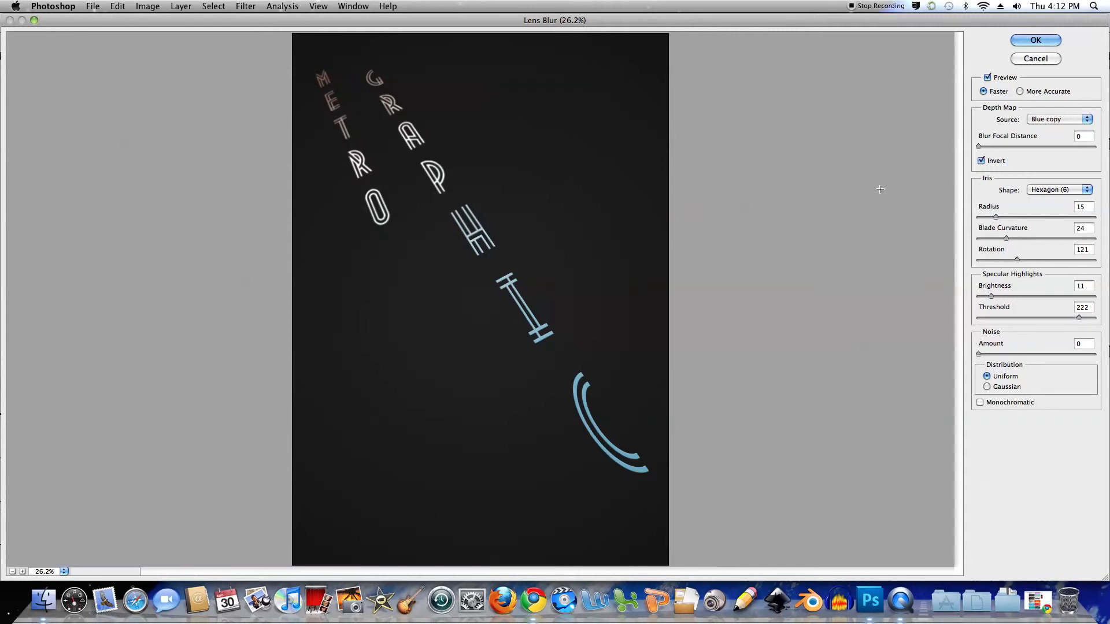
Set the Lens Blur iris radius to 31 and the specular highlights threshold to 191
drag(996, 218, 1012, 221)
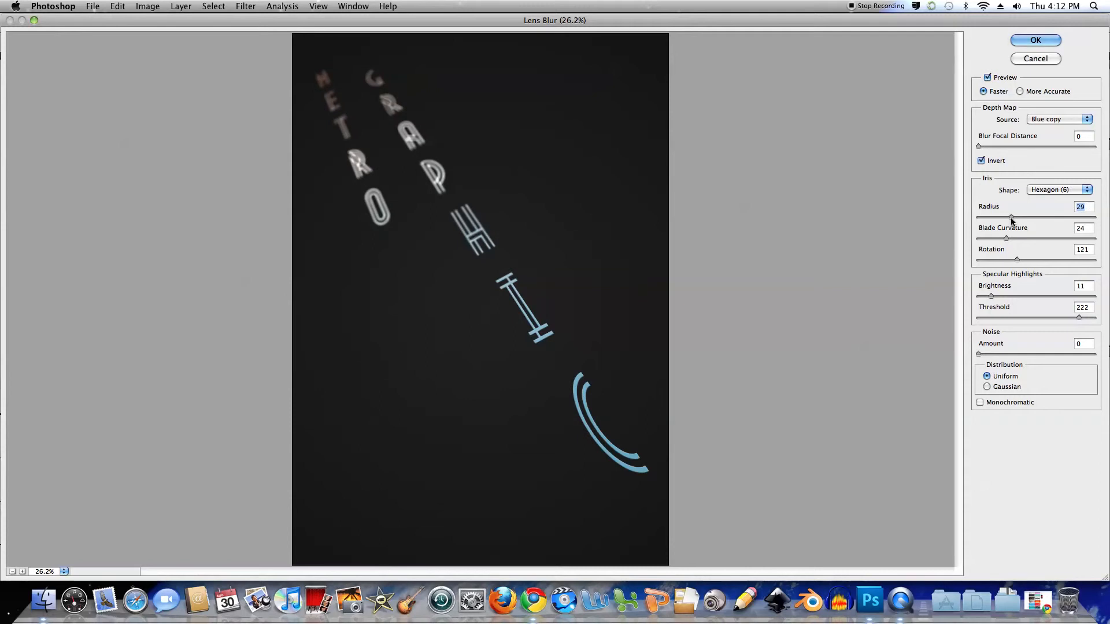
drag(1011, 221, 1016, 222)
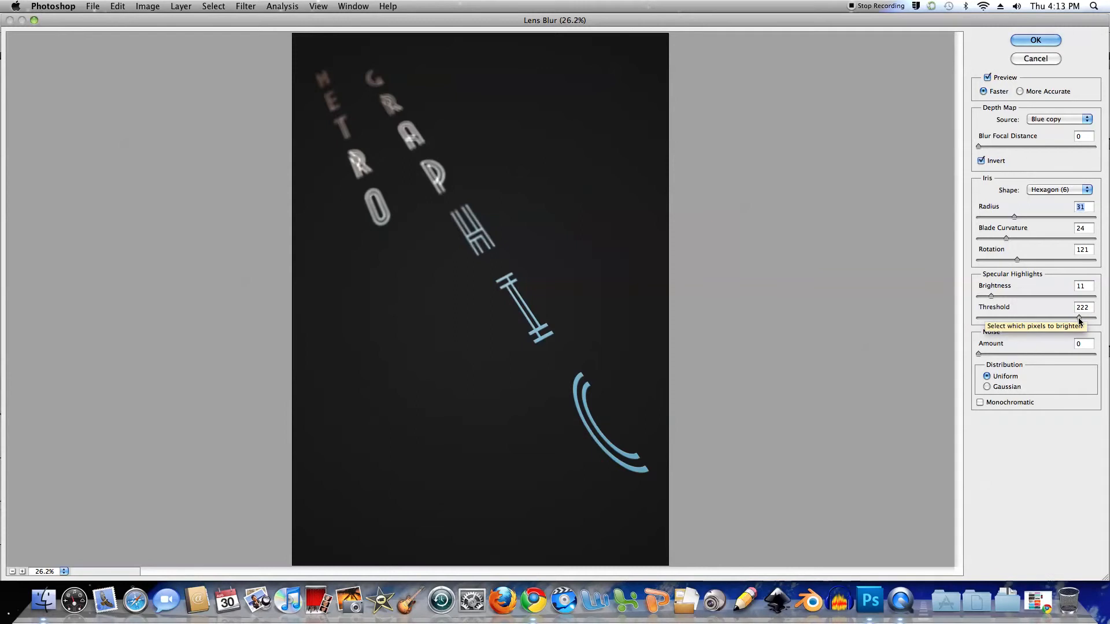
drag(1079, 318, 1076, 319)
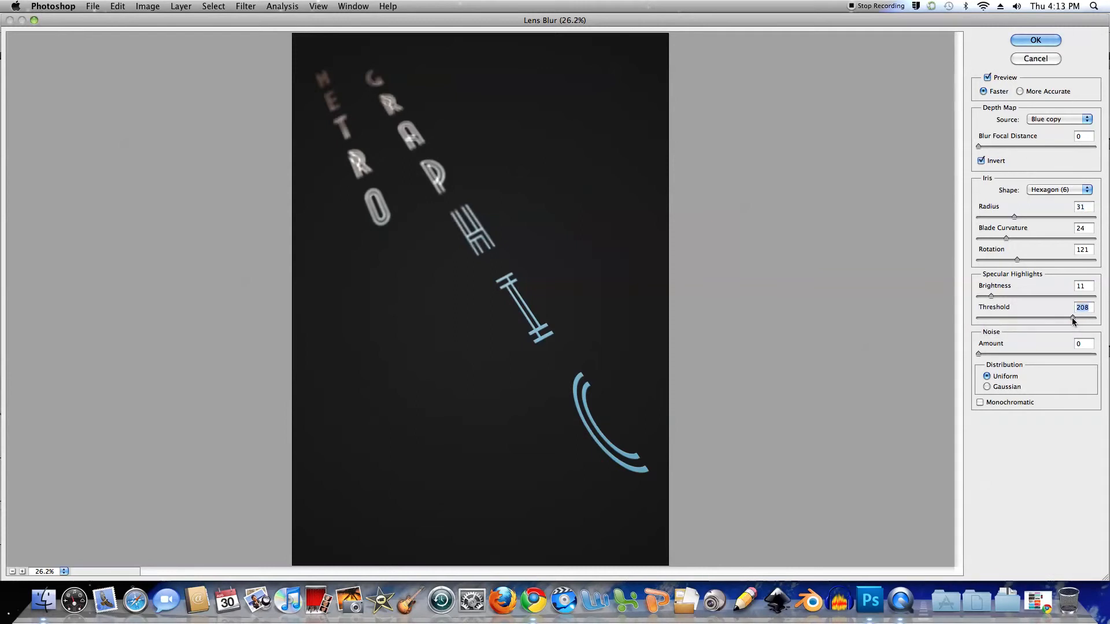
drag(1073, 318, 1067, 319)
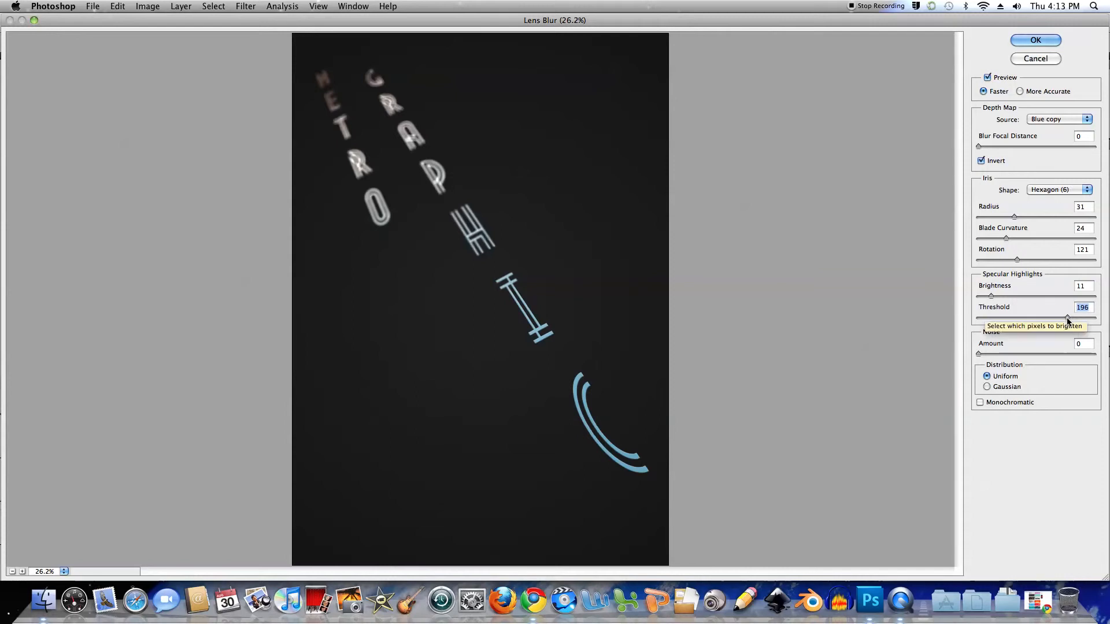
drag(1067, 319, 1065, 318)
drag(1066, 319, 1063, 317)
drag(1063, 320, 1066, 322)
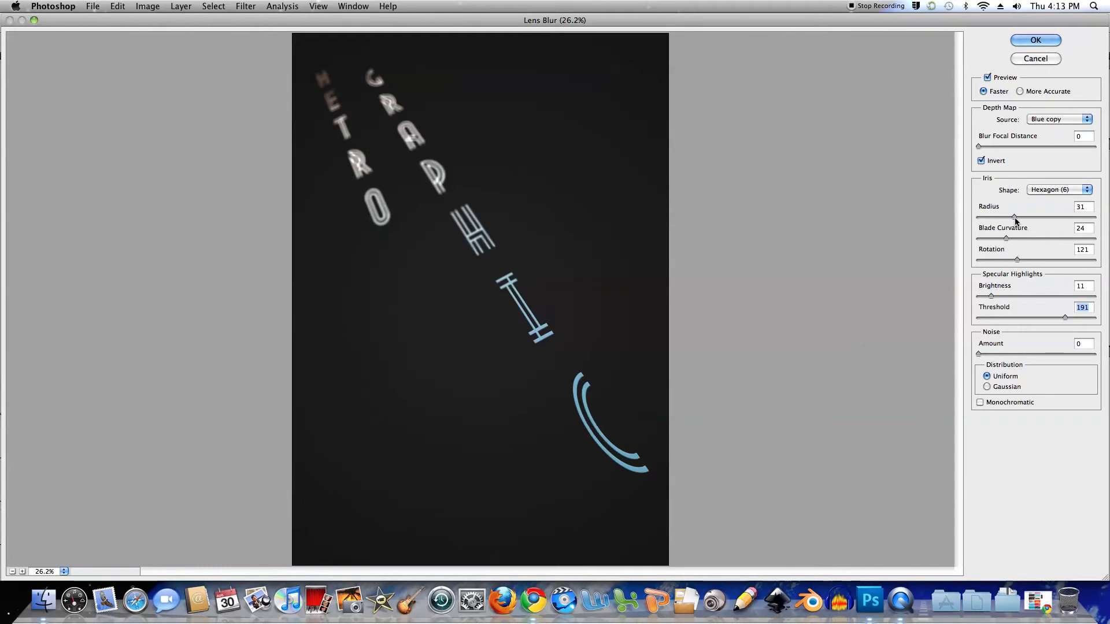
Compare iris radii of 34 and 26, set the radius to 31, and apply the Lens Blur
drag(1015, 219, 1018, 221)
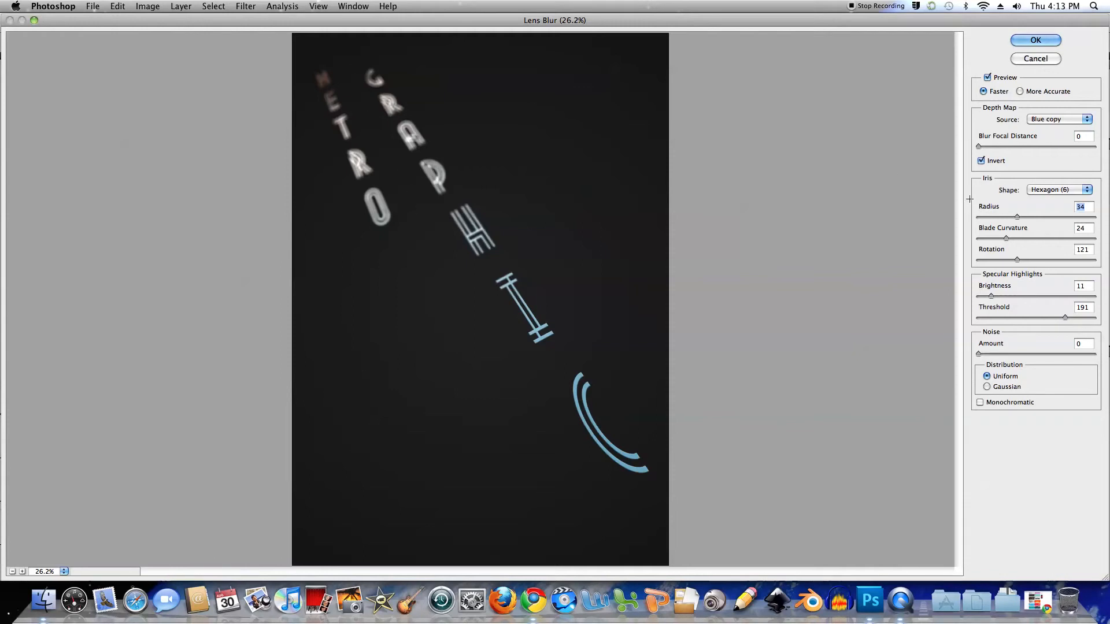
drag(1017, 217, 1008, 219)
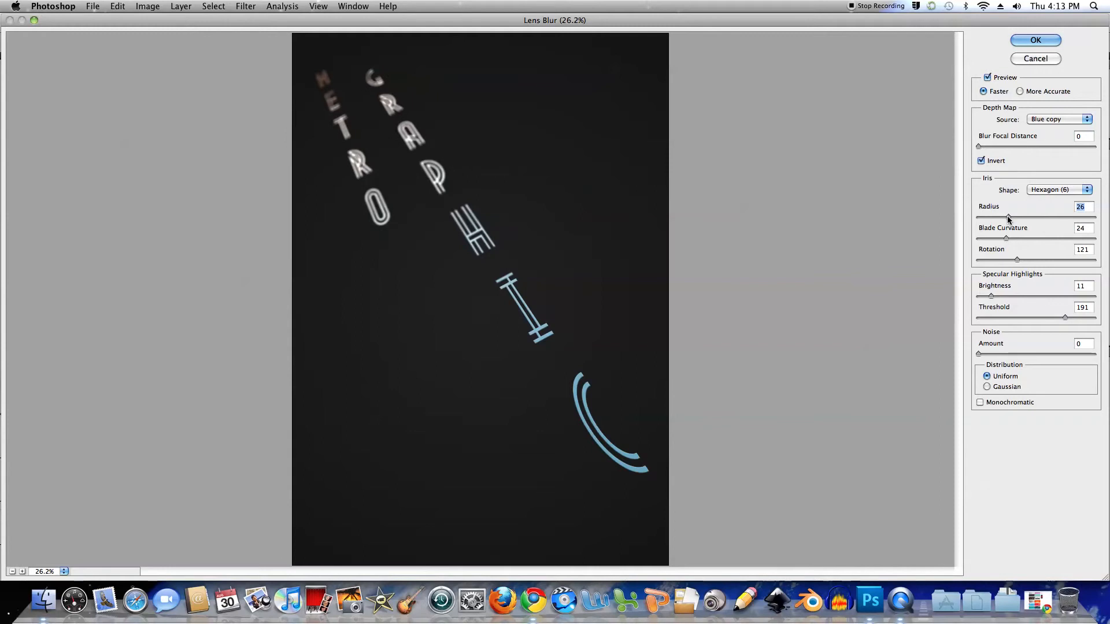
drag(1009, 218, 1014, 219)
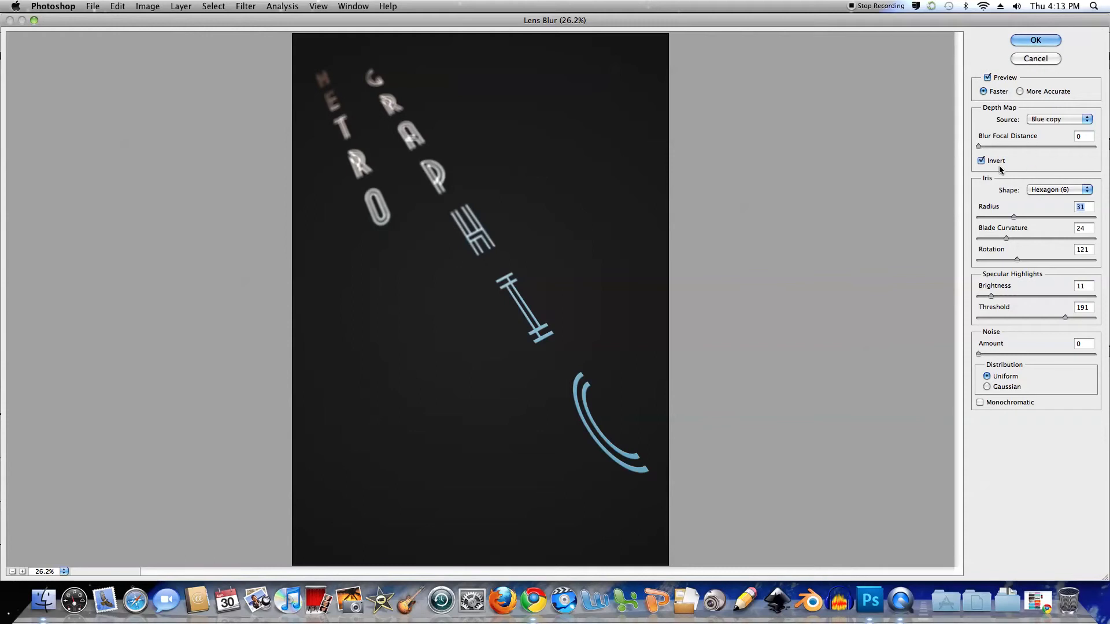
click(1015, 219)
click(1035, 43)
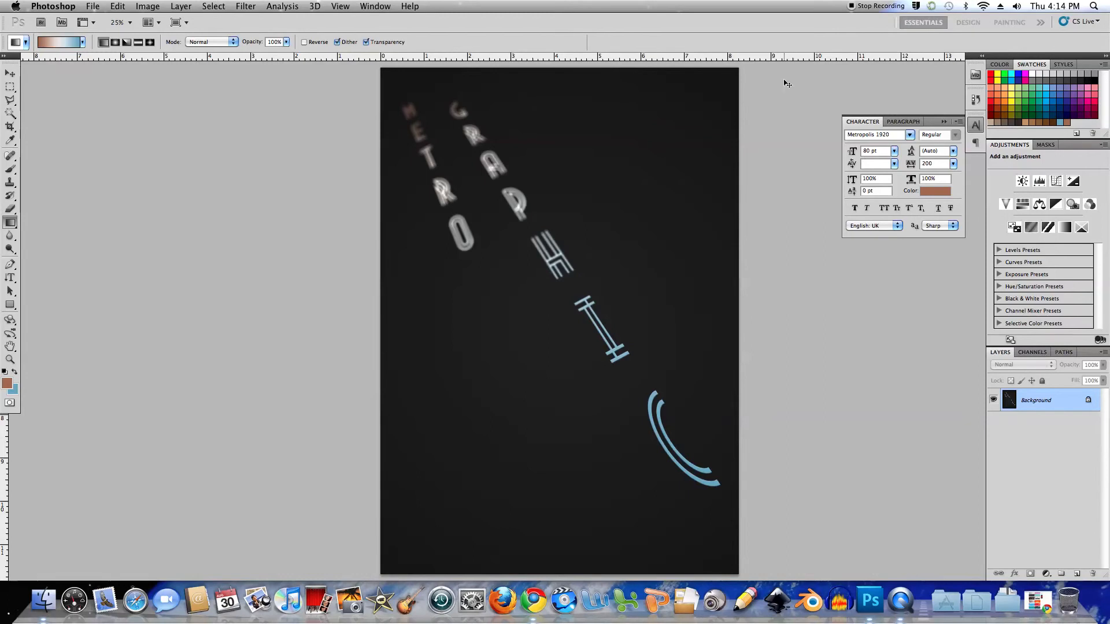
Duplicate the lens-blurred Background layer
key(super+equal)
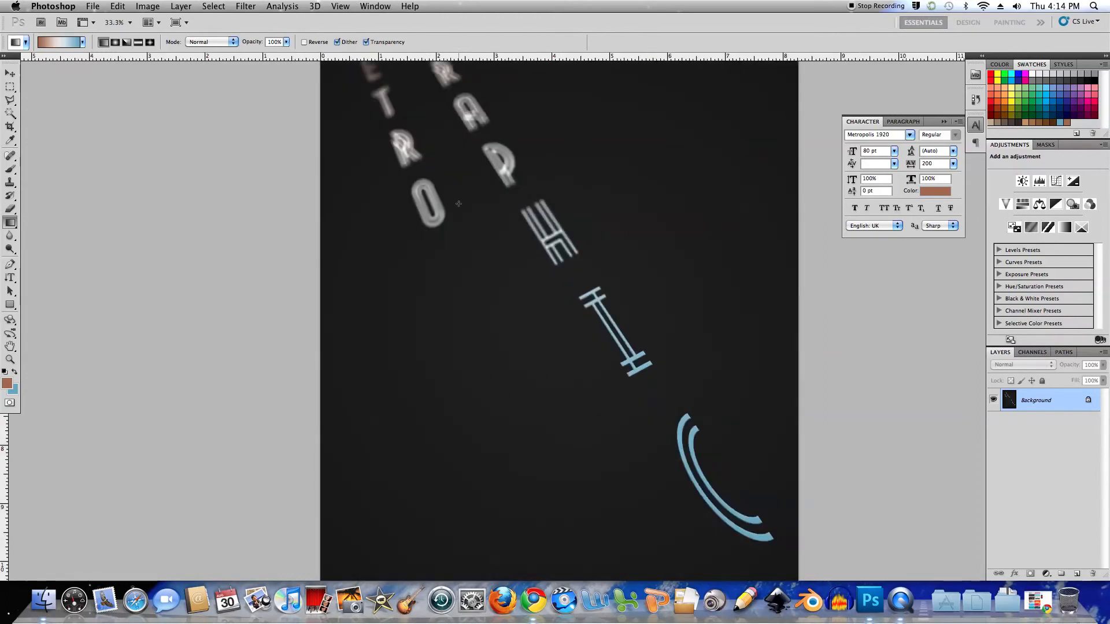
drag(436, 139, 441, 181)
key(super+minus)
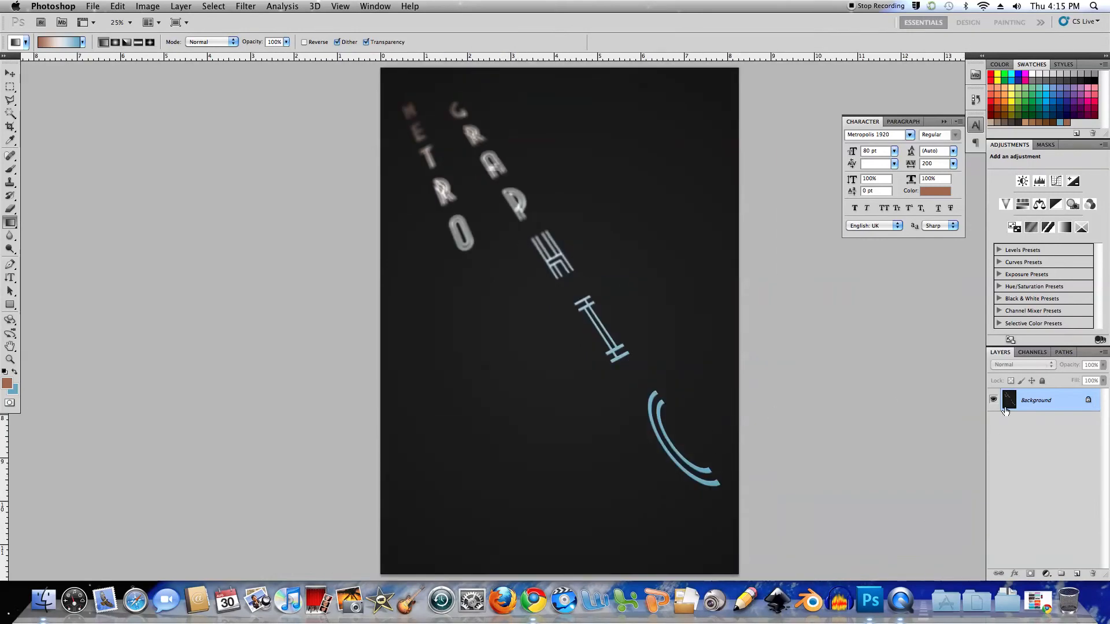
drag(1055, 400, 1076, 574)
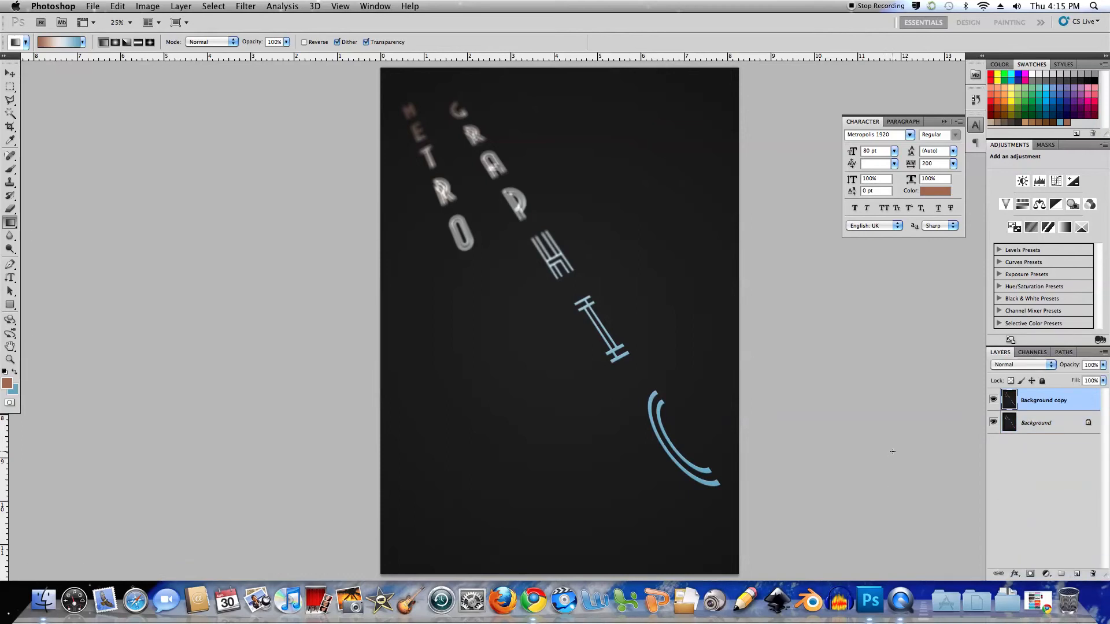
Apply a Gaussian Blur with a radius of 10.6 pixels to the Background copy layer
click(250, 10)
mouse_move(312, 130)
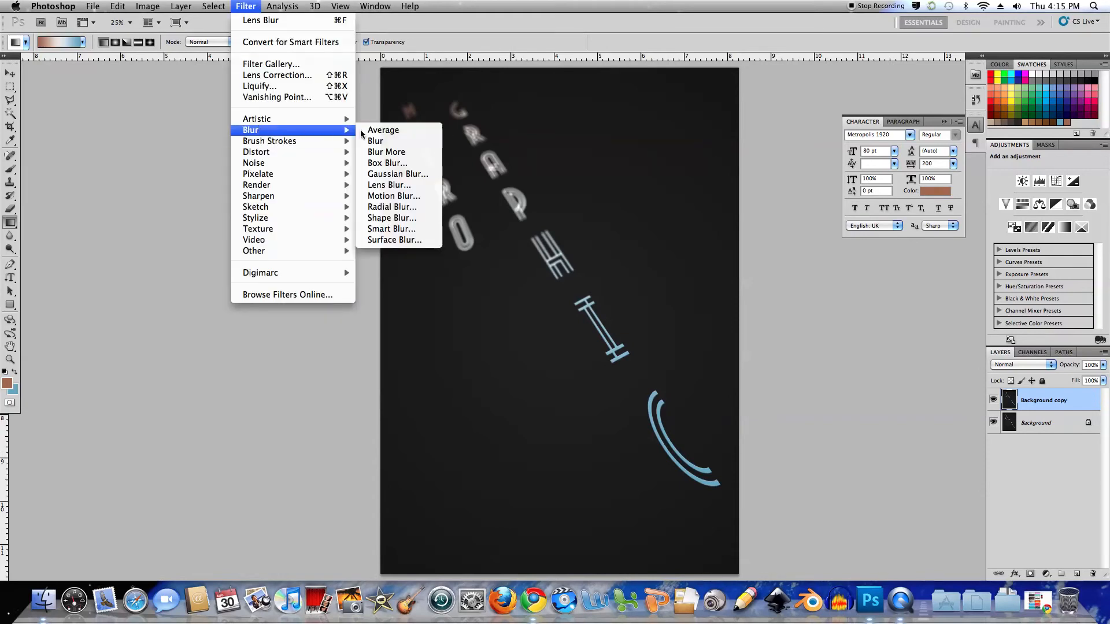
click(379, 174)
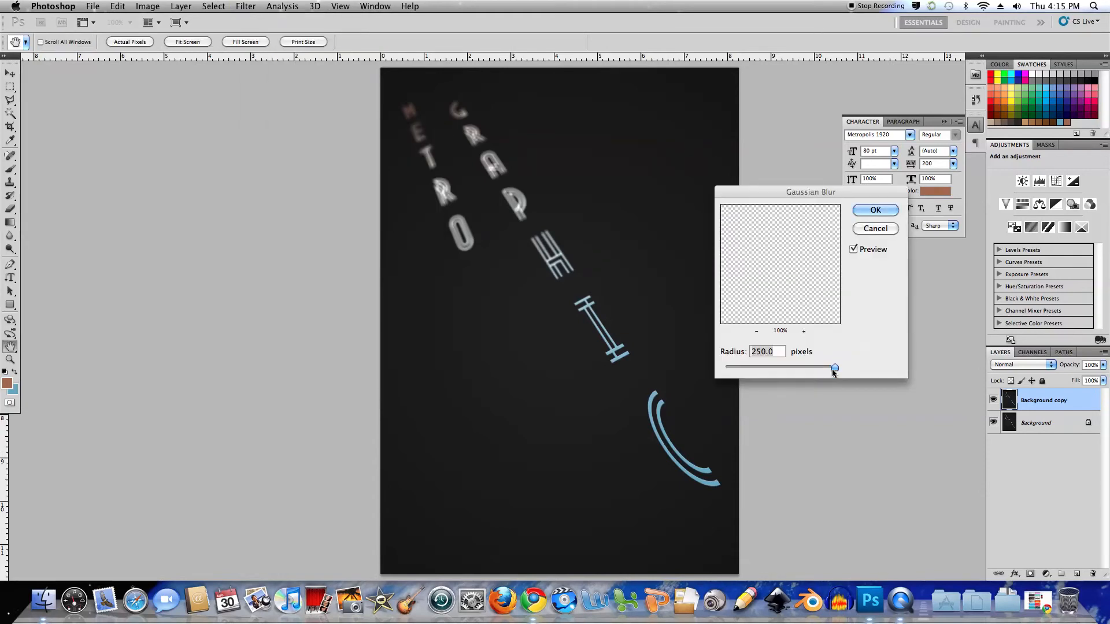
drag(746, 367, 763, 369)
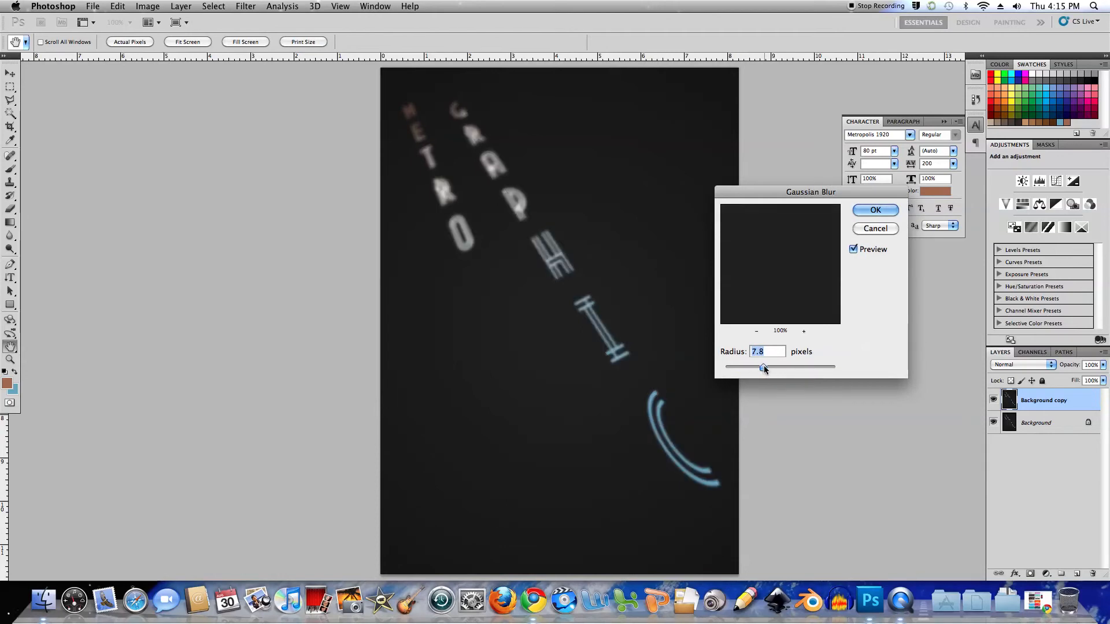
drag(764, 367, 769, 367)
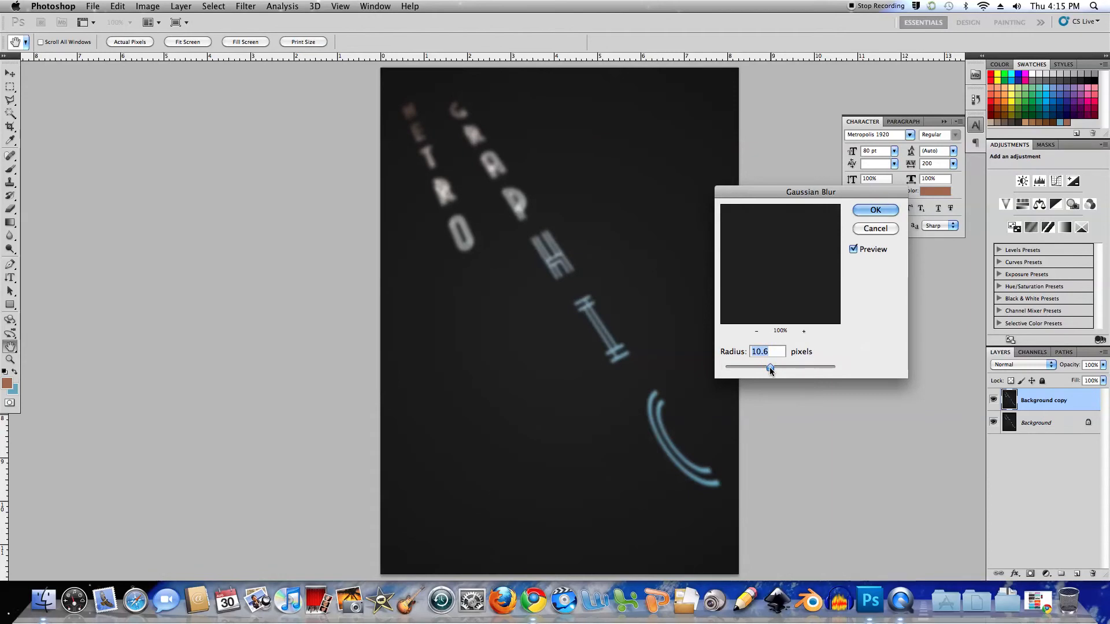
click(876, 209)
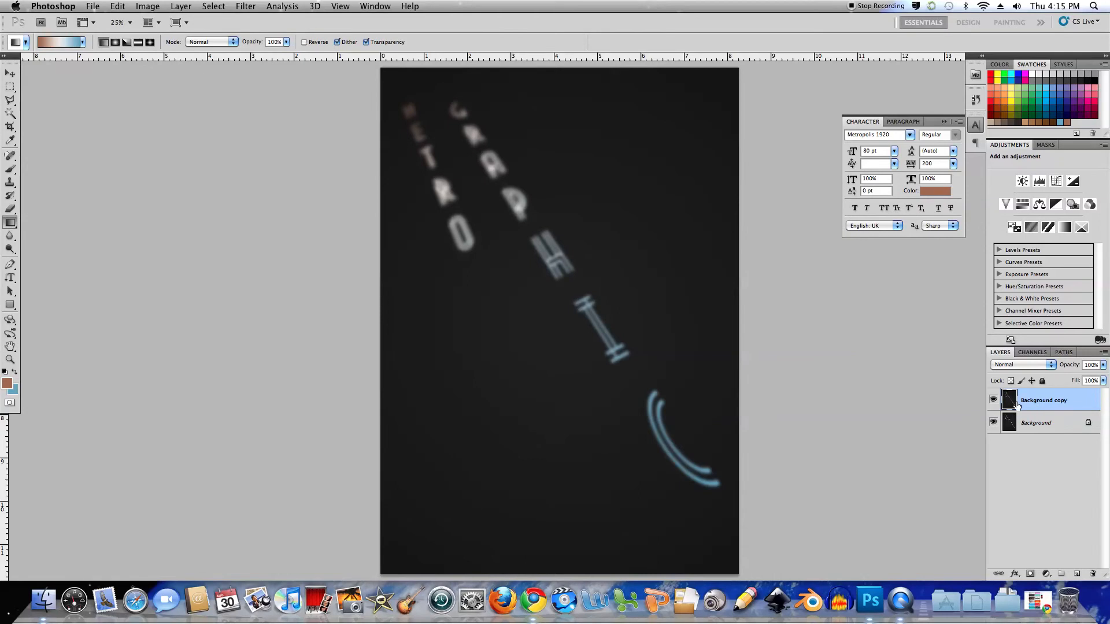
Set the Background copy layer's blend mode to Screen and add a Hide All layer mask to it
click(1050, 365)
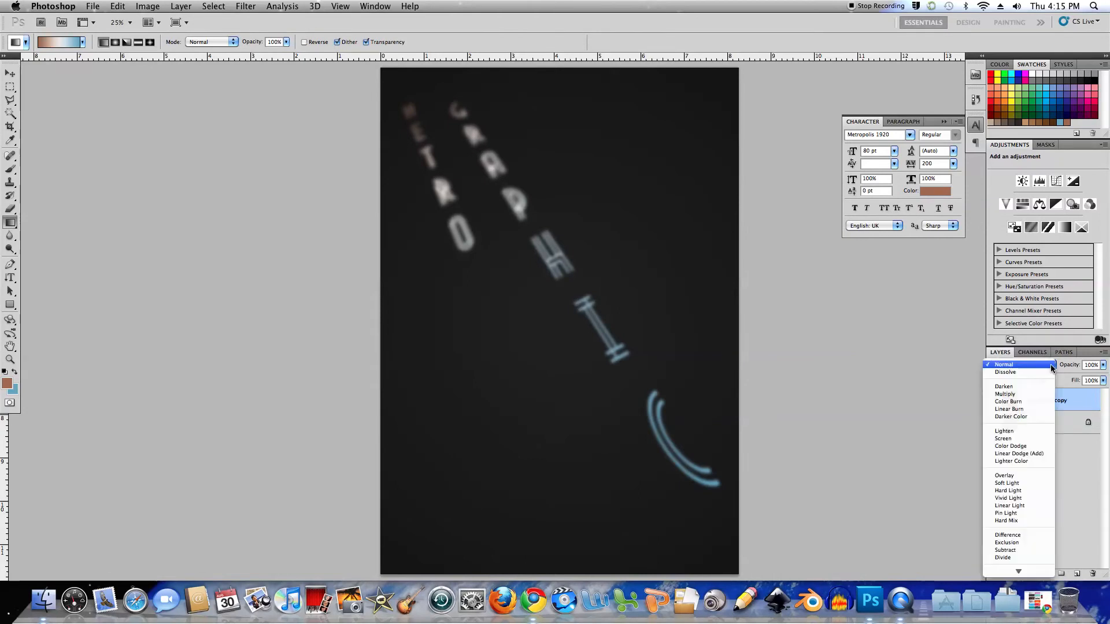
click(1024, 440)
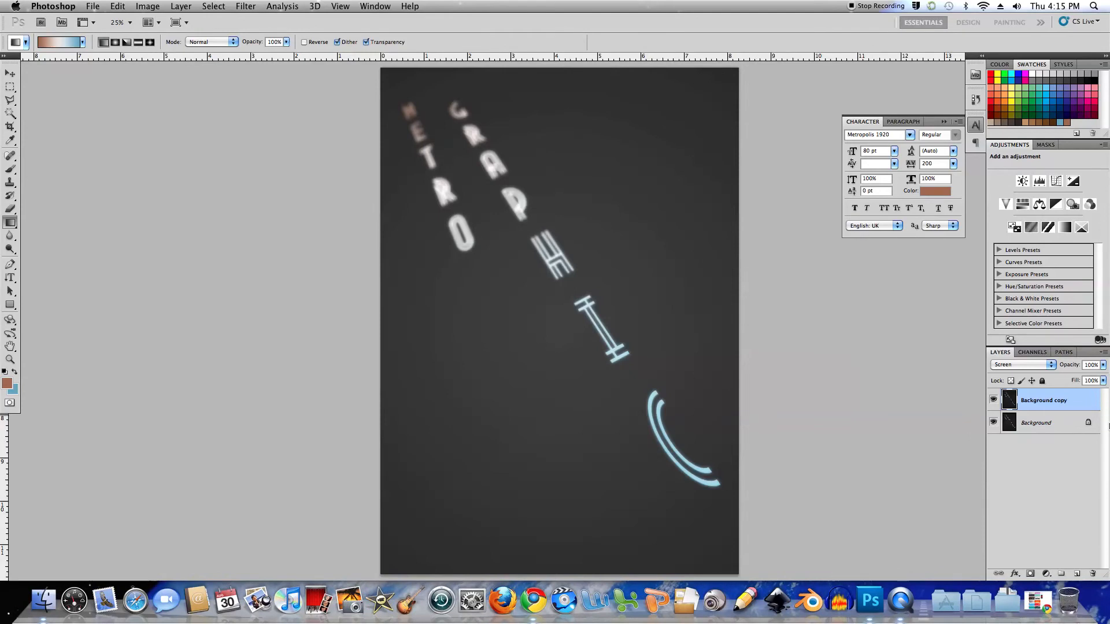
click(183, 7)
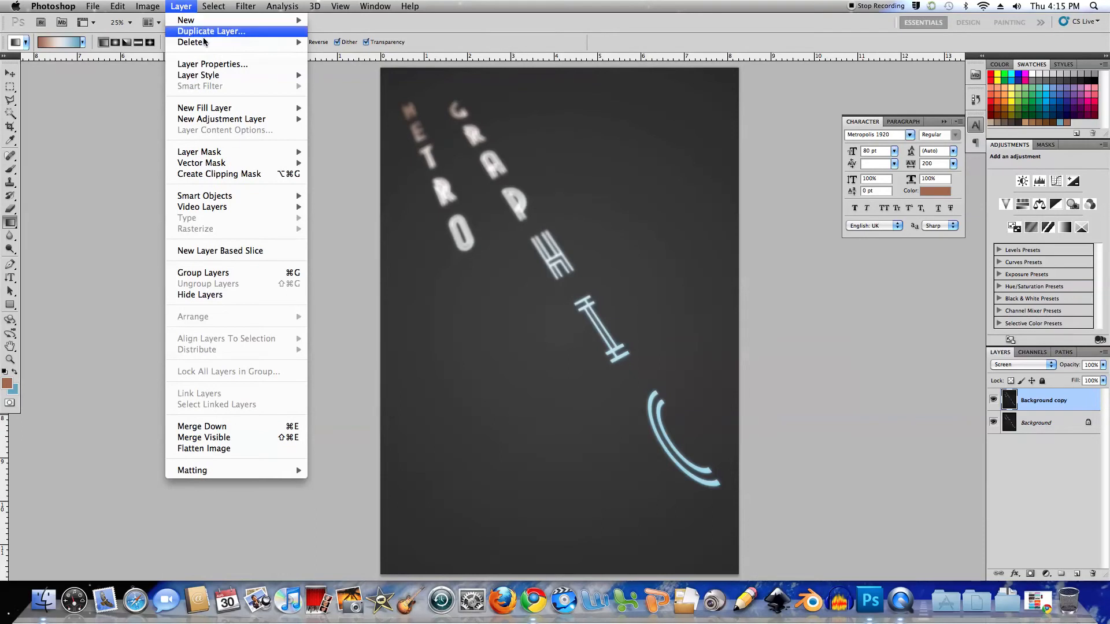
mouse_move(228, 156)
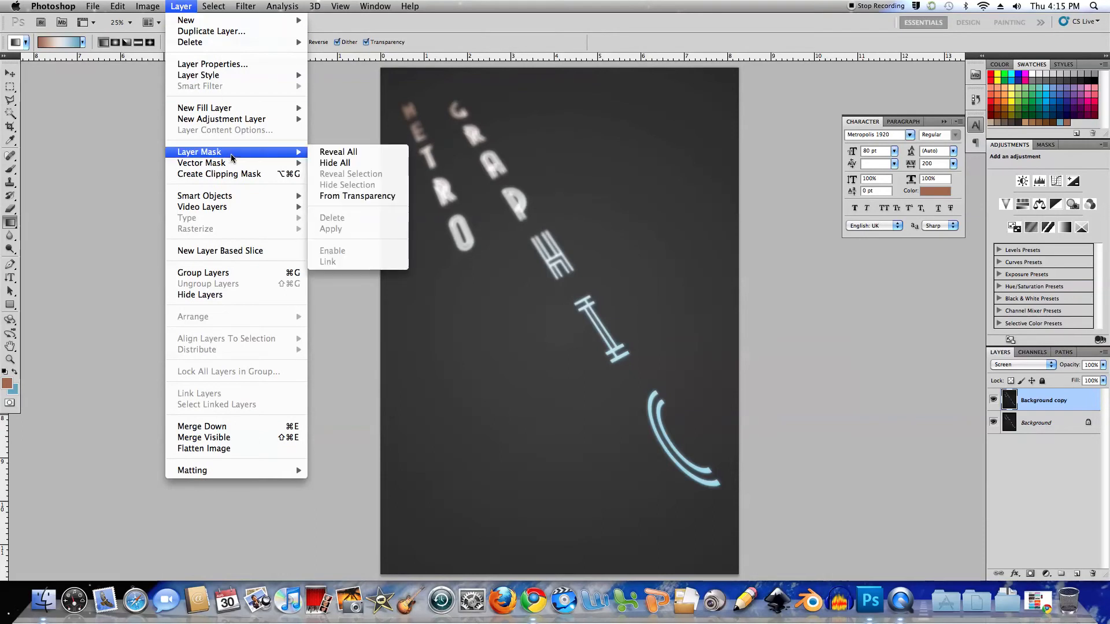
click(335, 162)
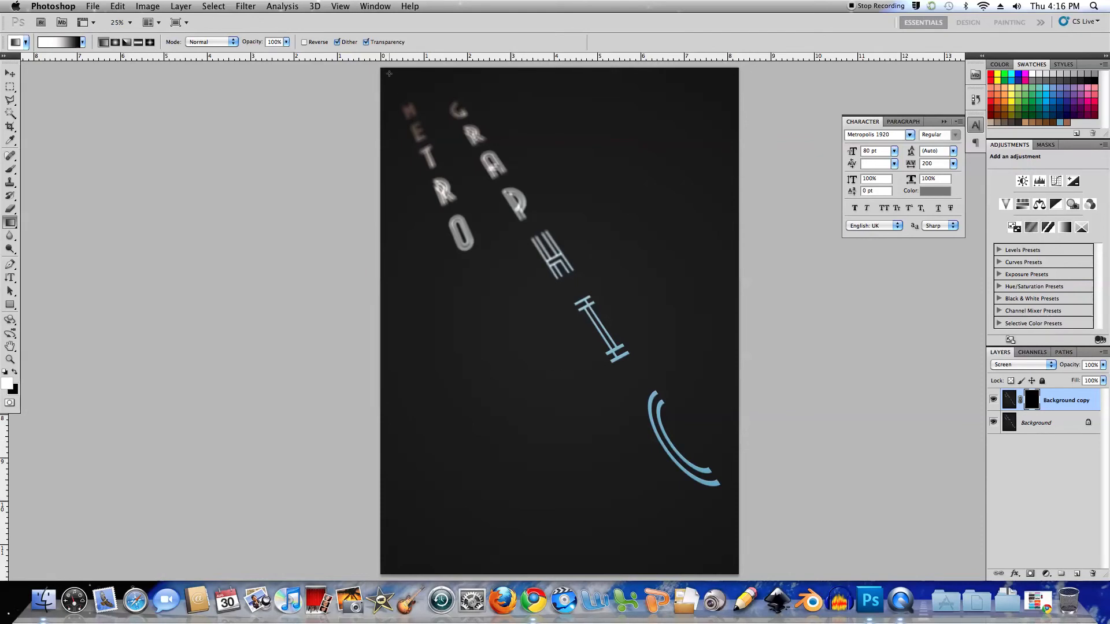
Redraw a white-to-black linear gradient on the Background copy mask from the poster's upper-left corner diagonally towards the centre until the fade looks right
drag(382, 70, 696, 477)
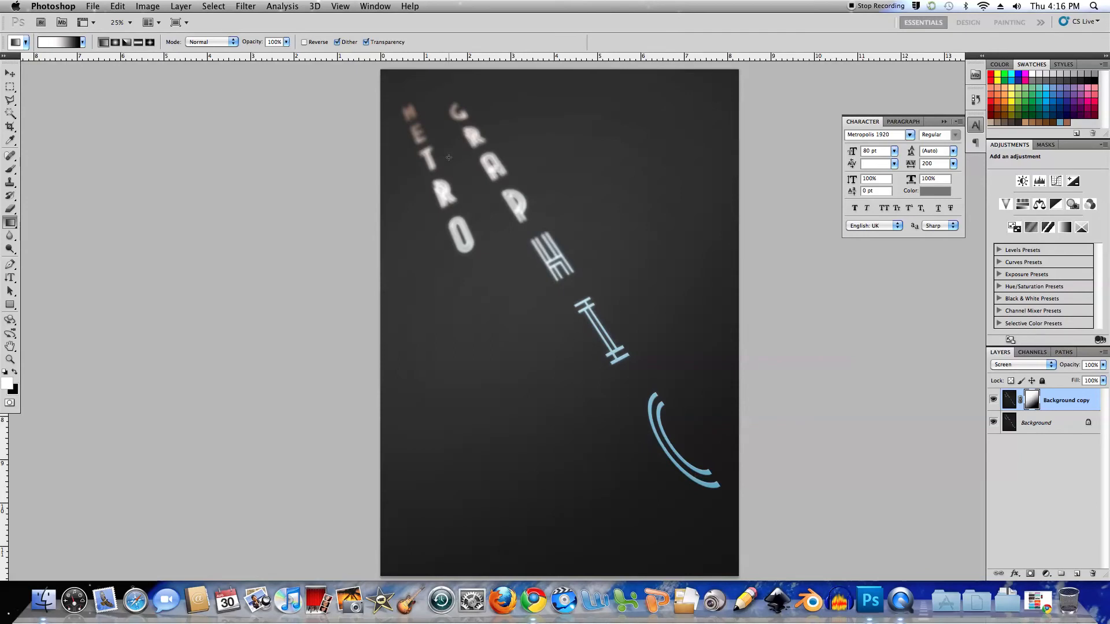
drag(386, 72, 572, 323)
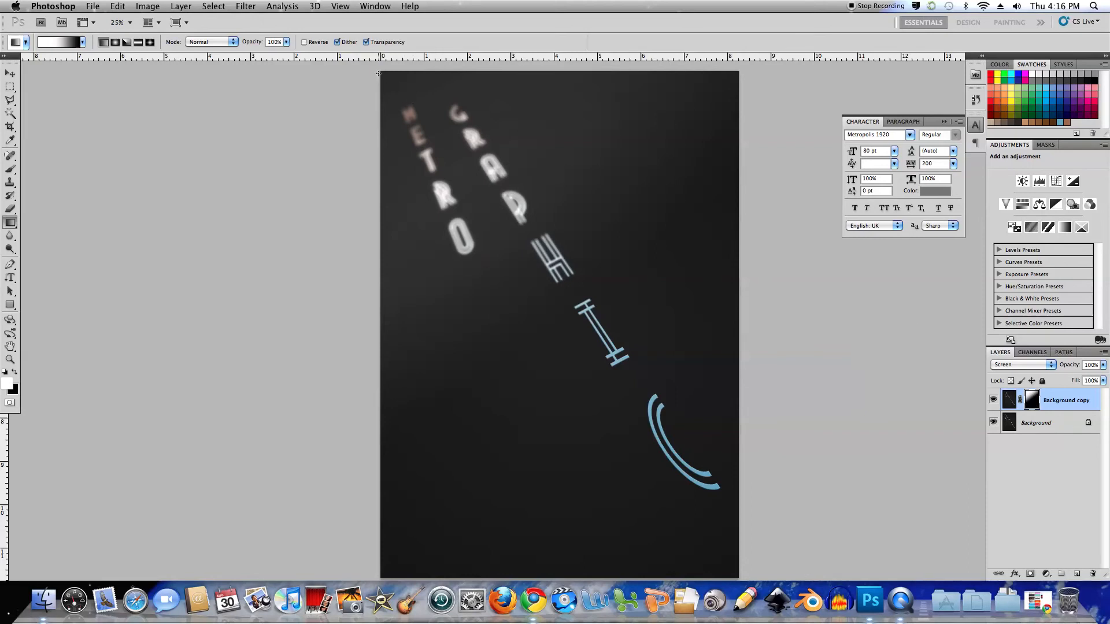
drag(379, 70, 561, 309)
drag(381, 74, 526, 292)
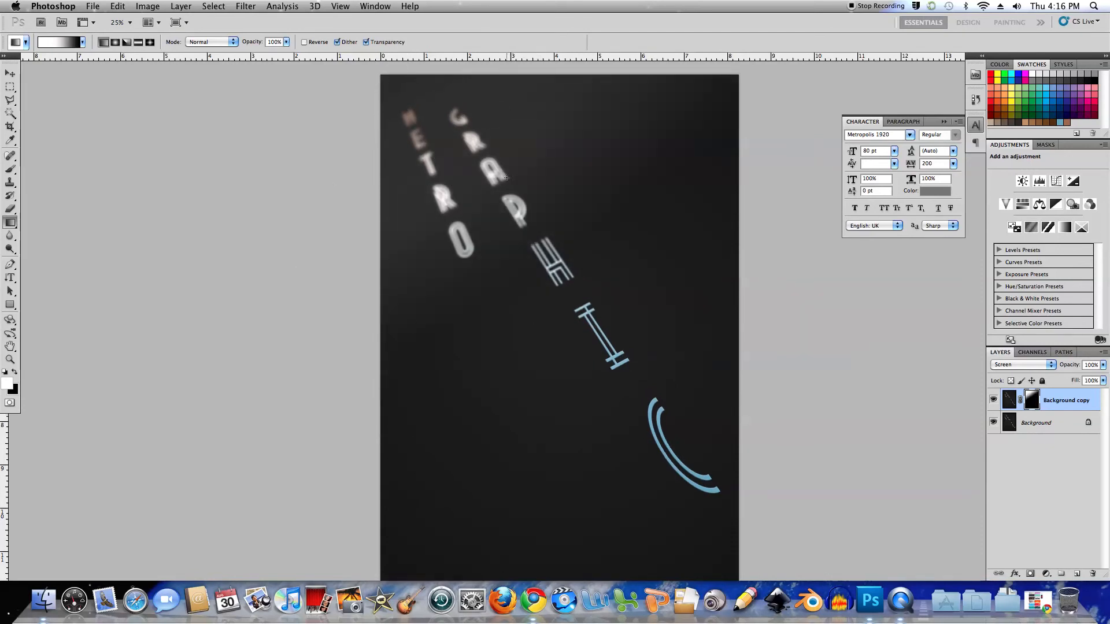
drag(384, 83, 543, 281)
drag(381, 74, 576, 387)
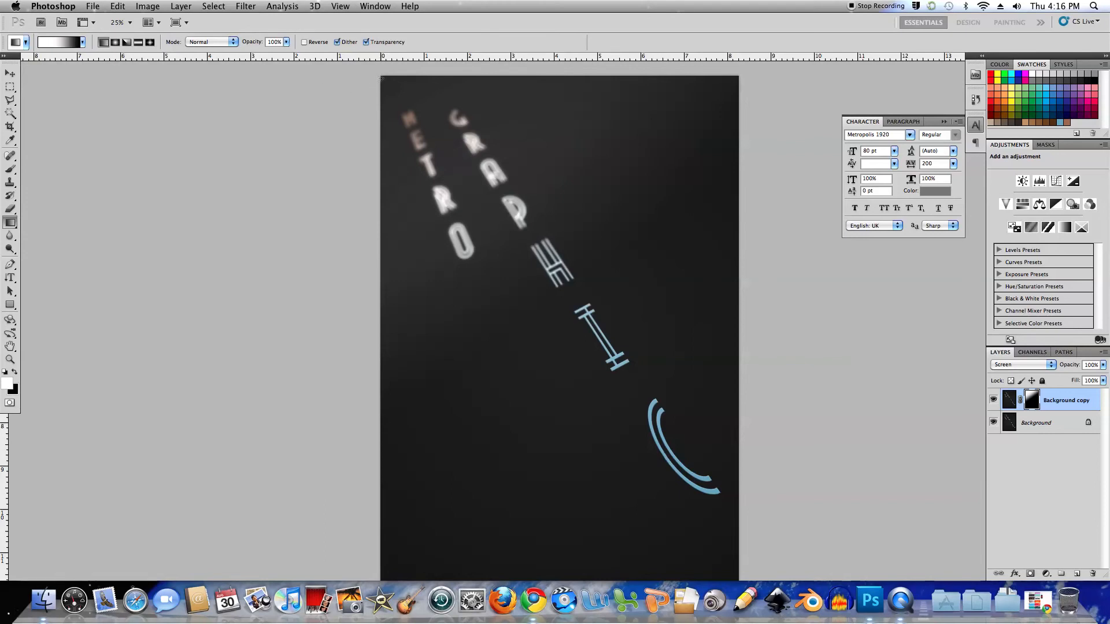
drag(383, 85, 584, 348)
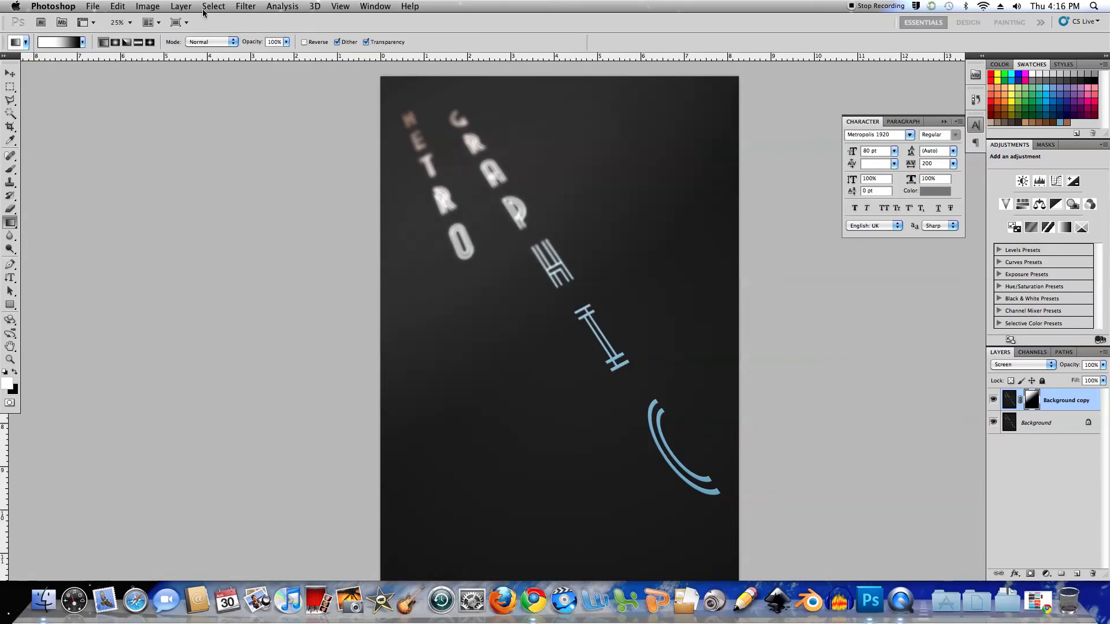
Apply a Gaussian Blur with a radius of 142.7 pixels to the Background copy layer's mask
click(245, 7)
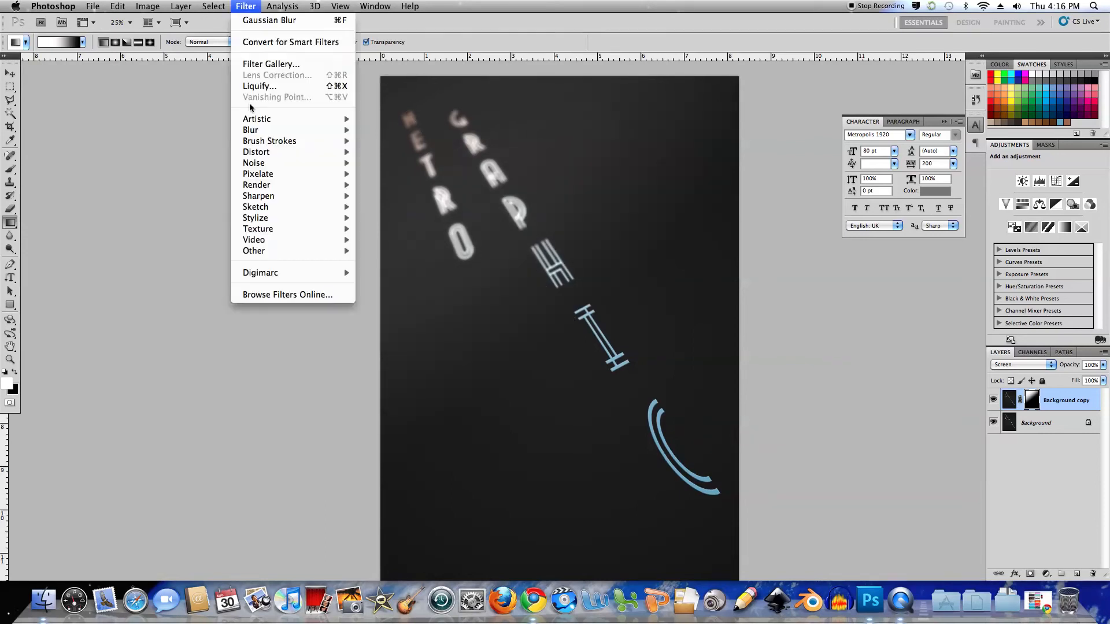
mouse_move(258, 130)
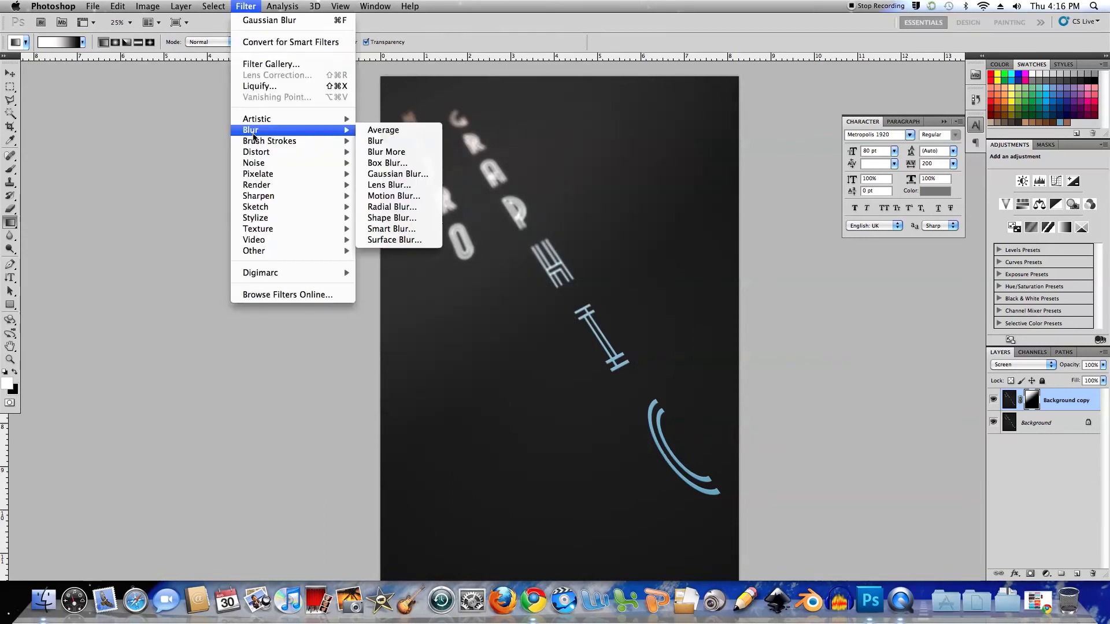
click(397, 174)
drag(773, 367, 777, 368)
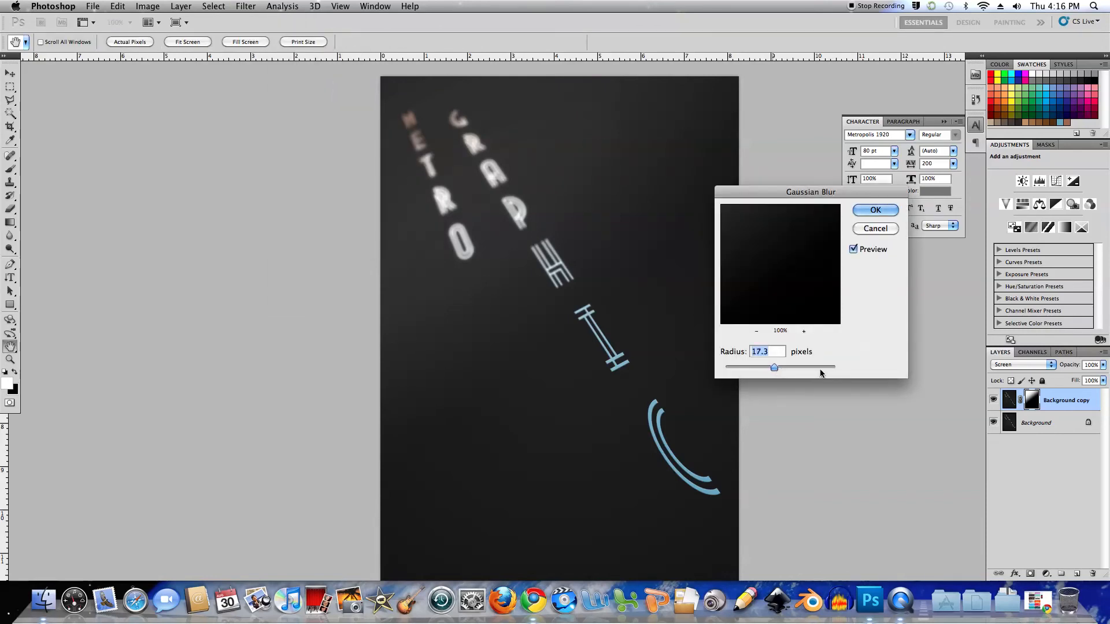
drag(777, 367, 828, 367)
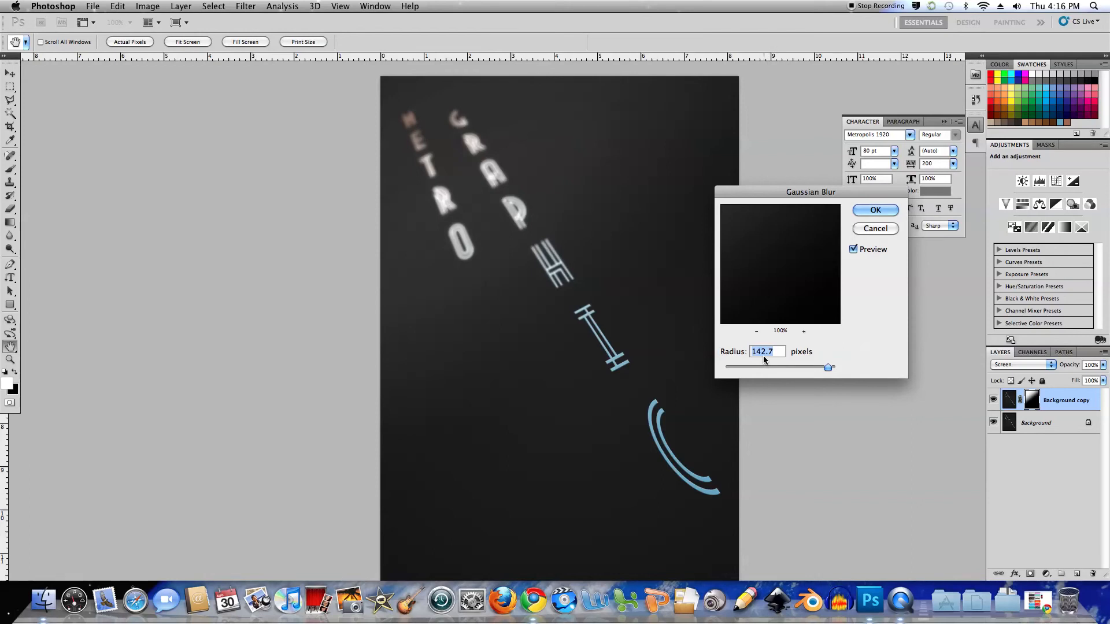
click(874, 211)
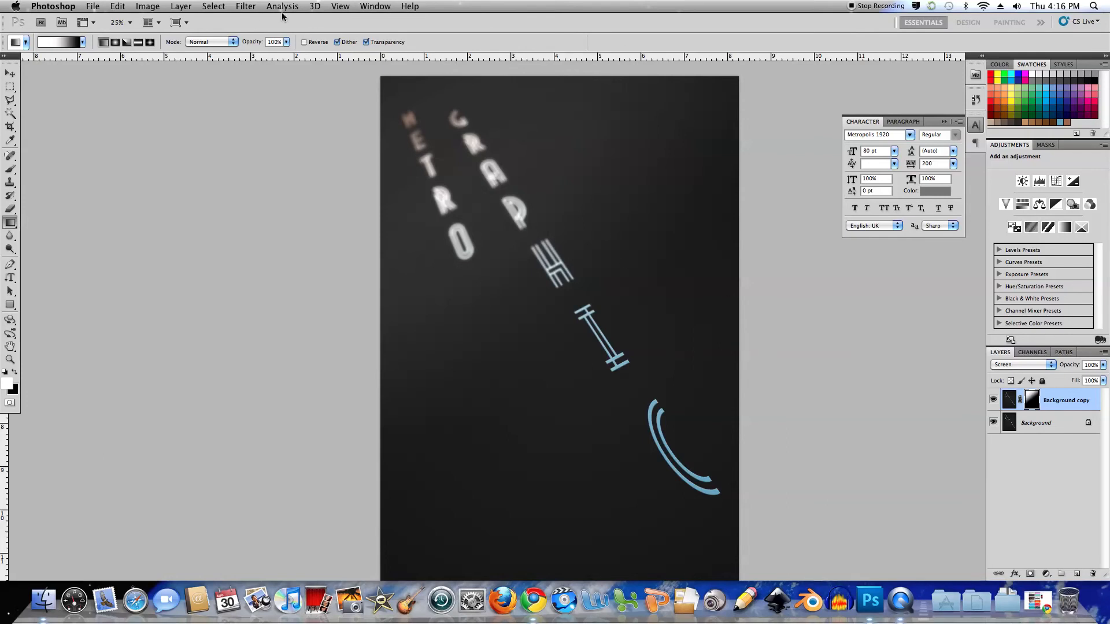
Add 2% uniform noise to the Background copy layer's mask
click(249, 10)
mouse_move(341, 164)
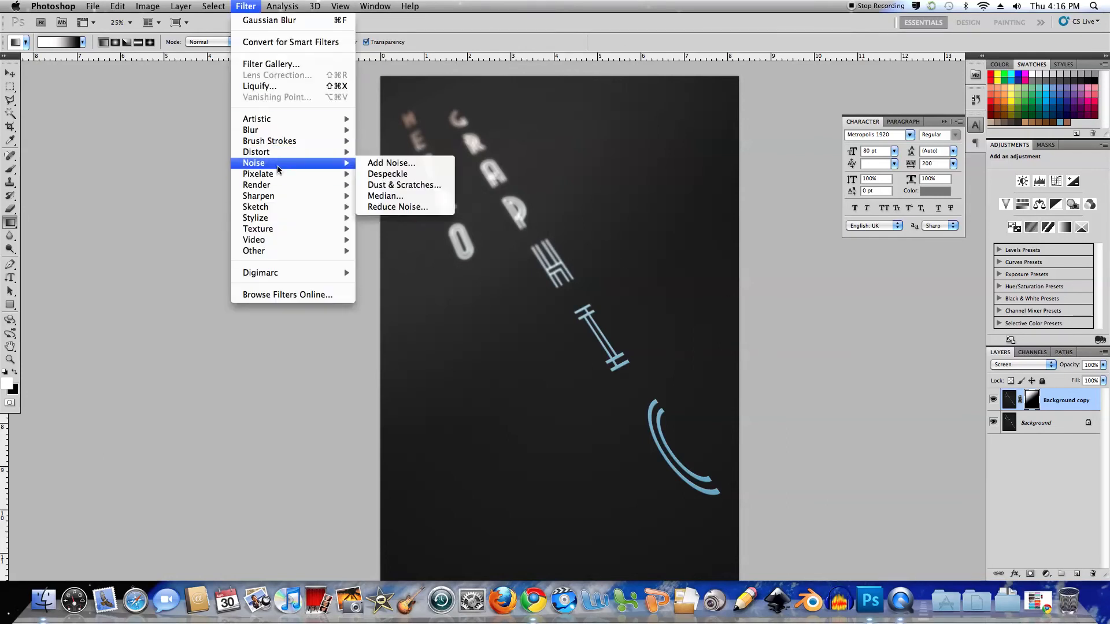
click(387, 162)
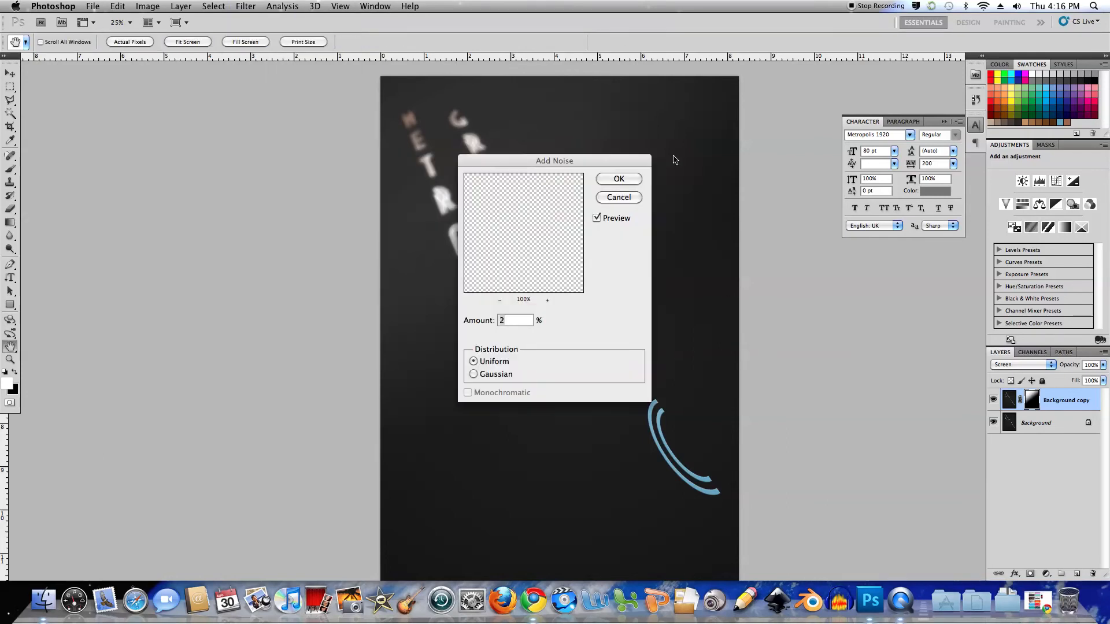
click(617, 180)
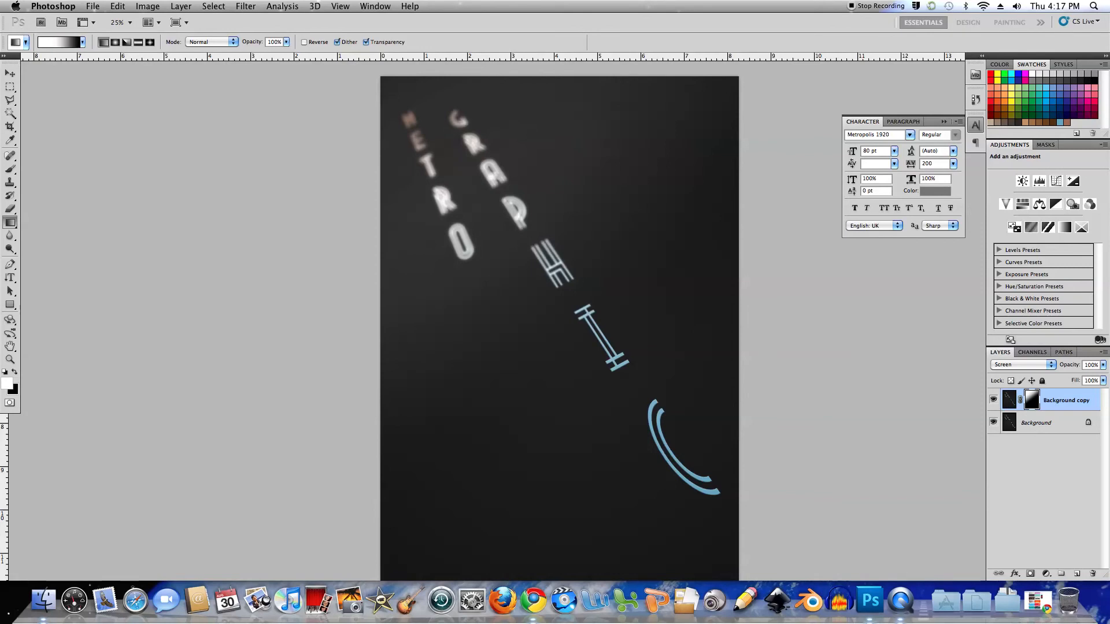
Lower the Background copy layer's opacity to 54% and make its image active instead of the mask
click(1104, 365)
drag(1085, 379, 1077, 379)
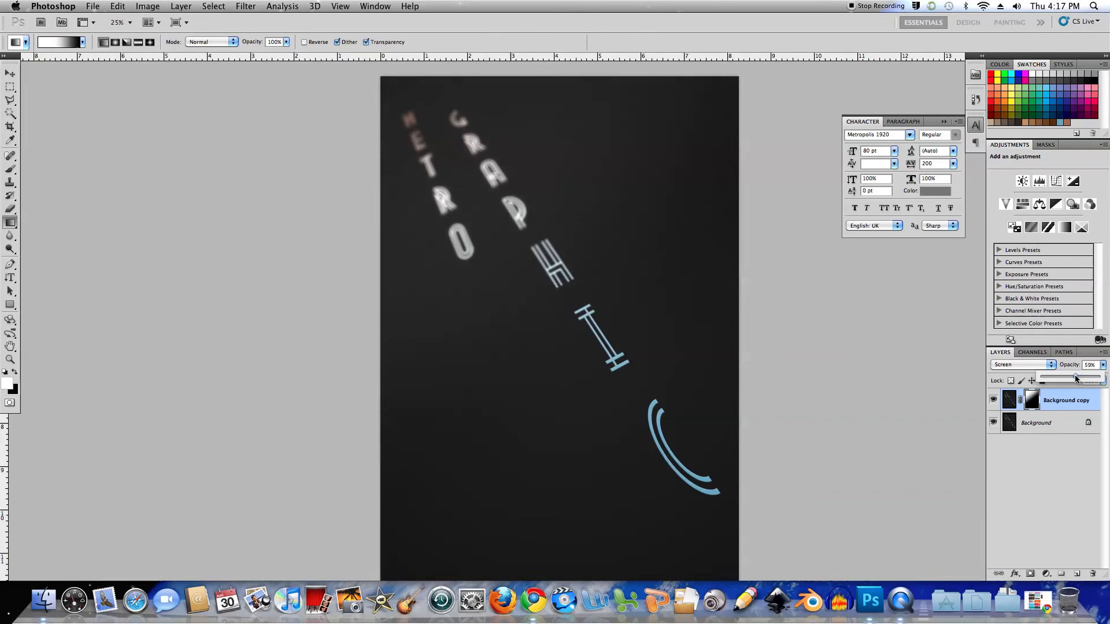
drag(1073, 376, 1072, 376)
click(1060, 401)
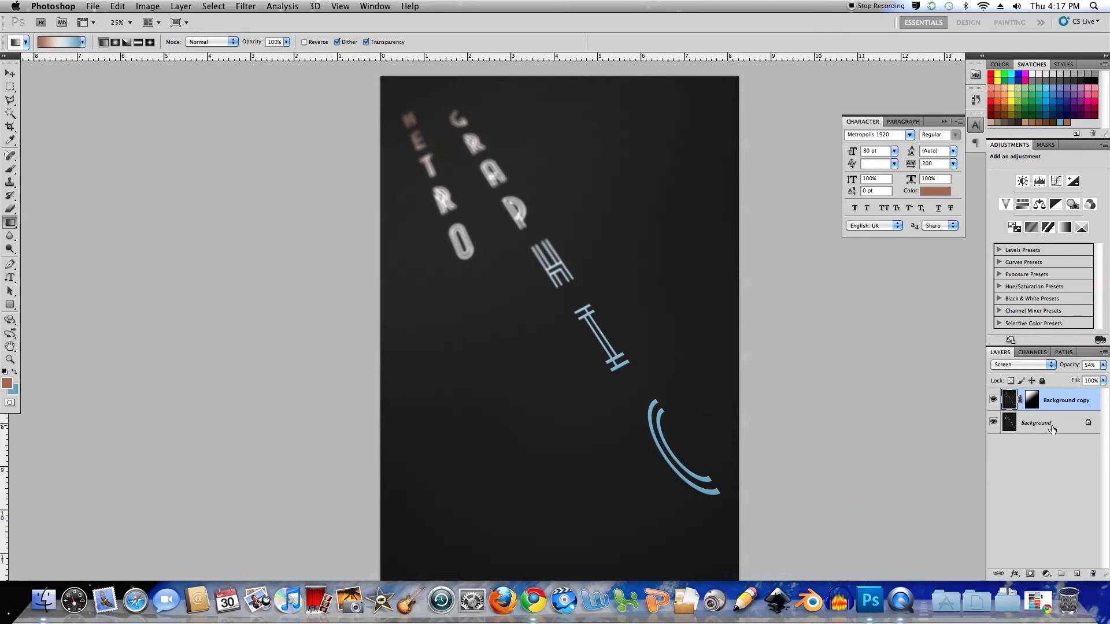
Darken the Background layer with Levels by setting the black input level to 20
click(1082, 427)
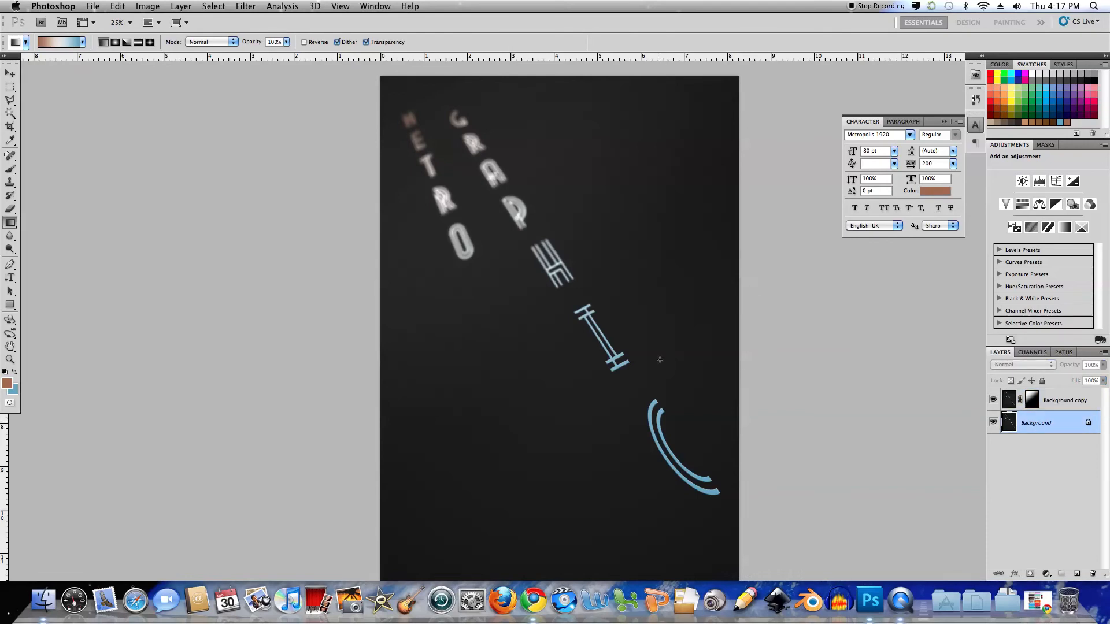
key(super+l)
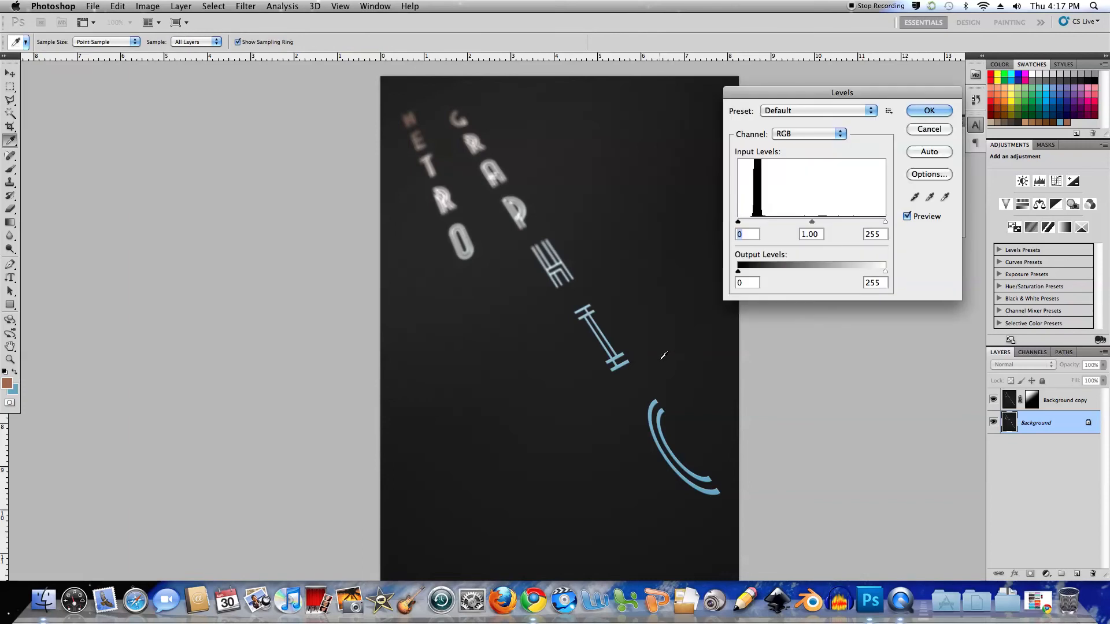
drag(739, 222, 750, 225)
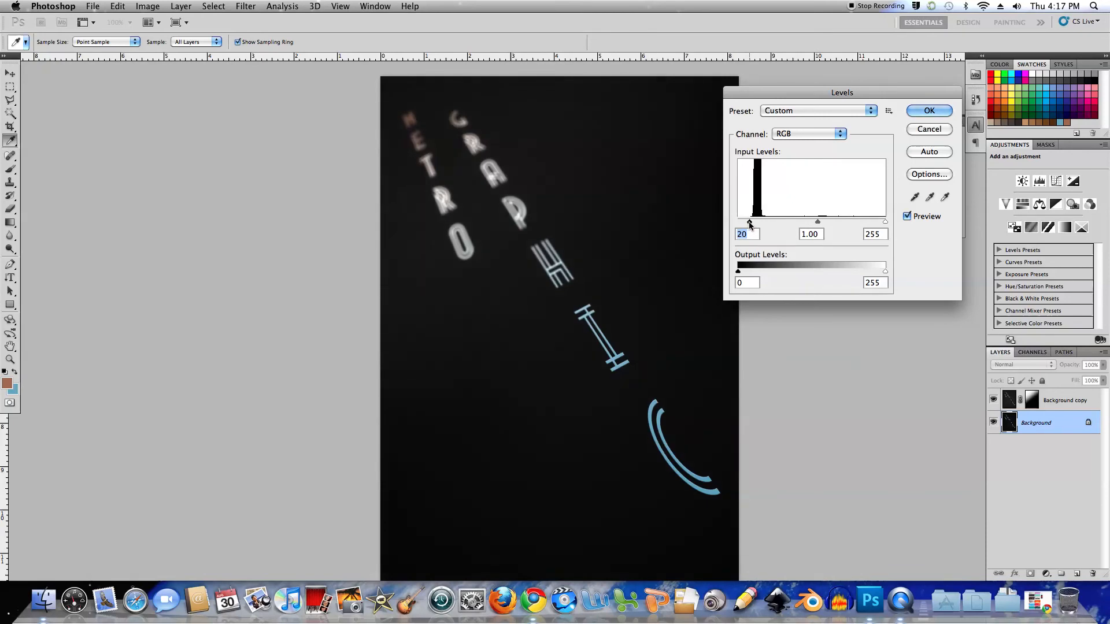
click(916, 111)
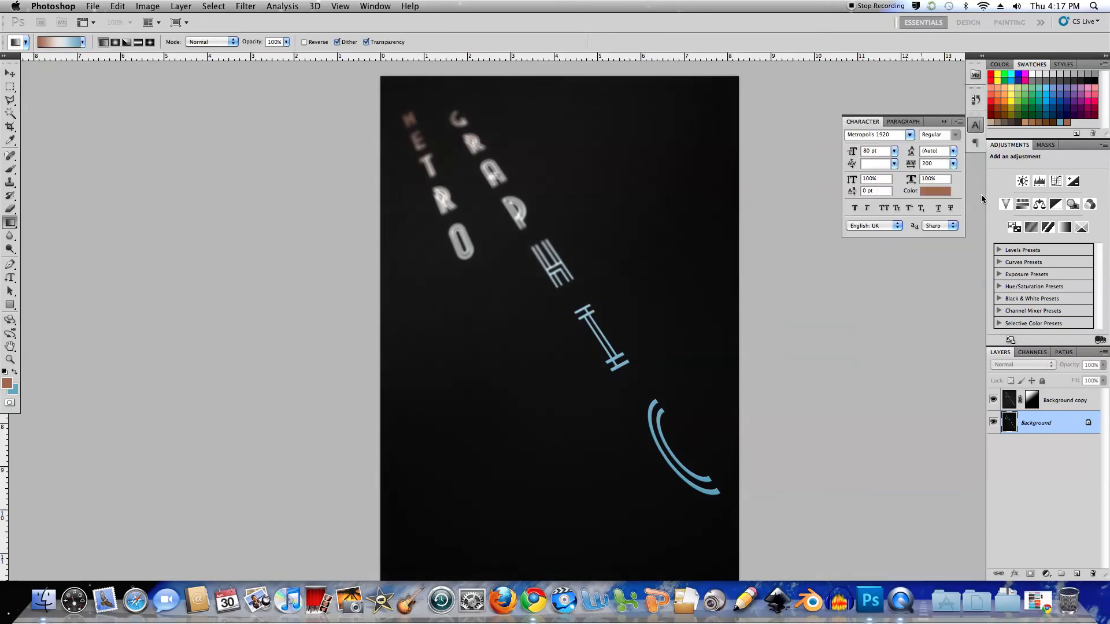
Compare the poster with and without the Background copy layer, and delete that layer
click(993, 401)
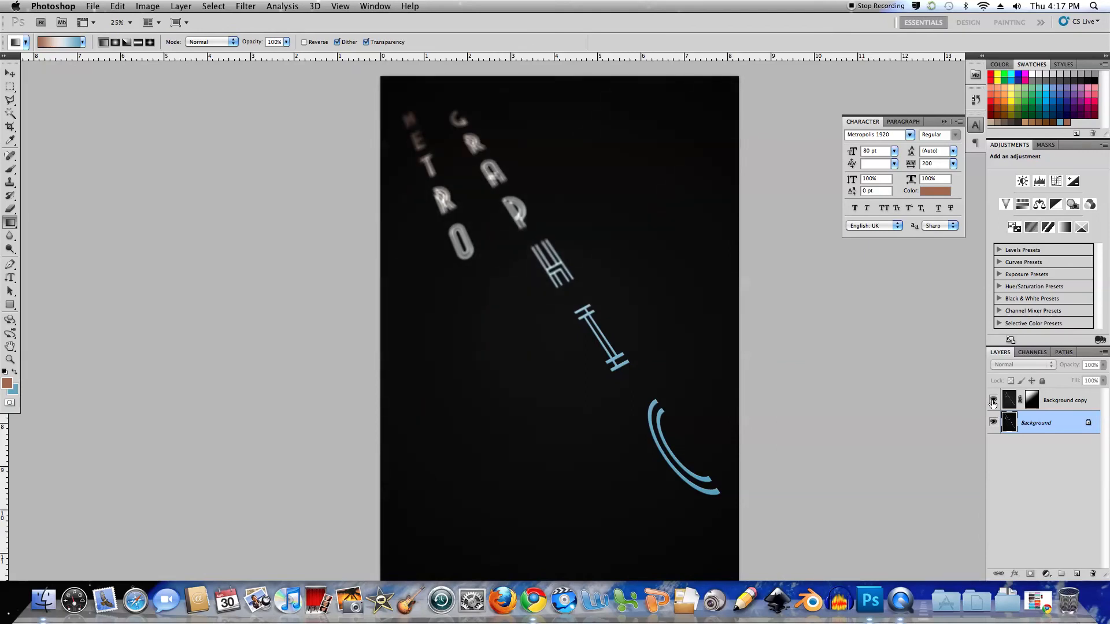
click(994, 400)
click(993, 400)
click(993, 401)
click(994, 400)
click(993, 401)
click(994, 401)
click(993, 401)
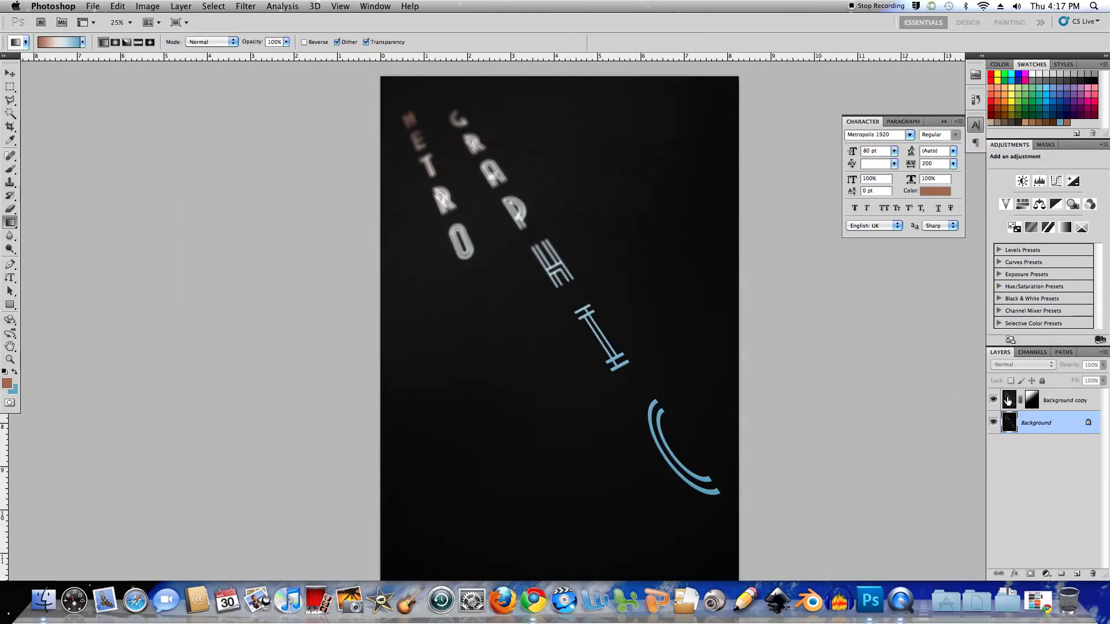
drag(1010, 400, 1093, 573)
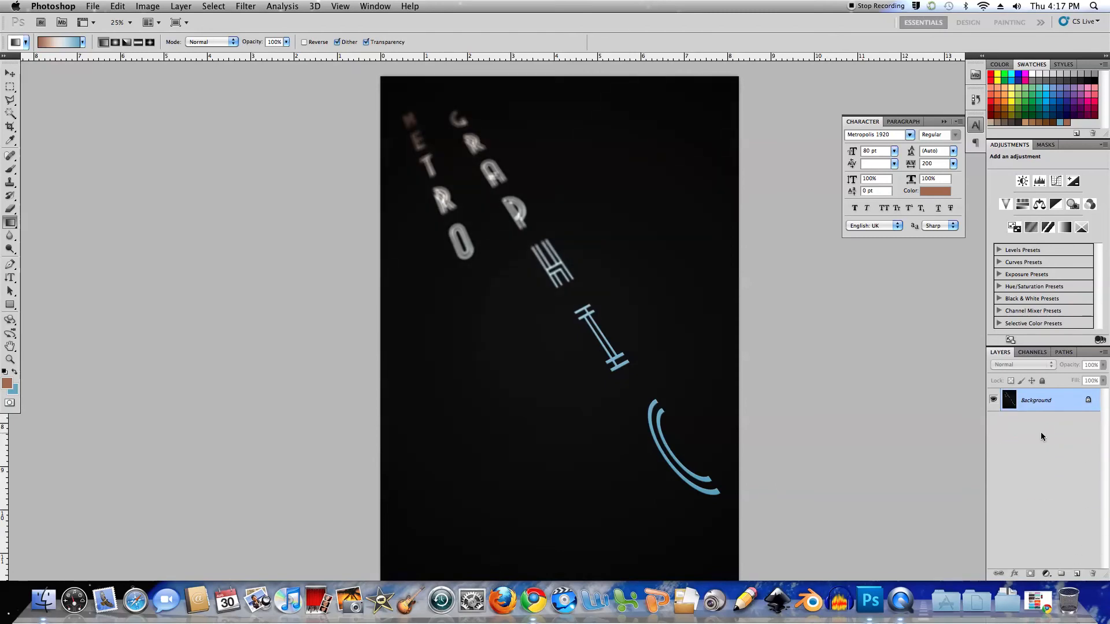
Add a new black-filled layer above the Background and set its blend mode to Screen
click(1076, 575)
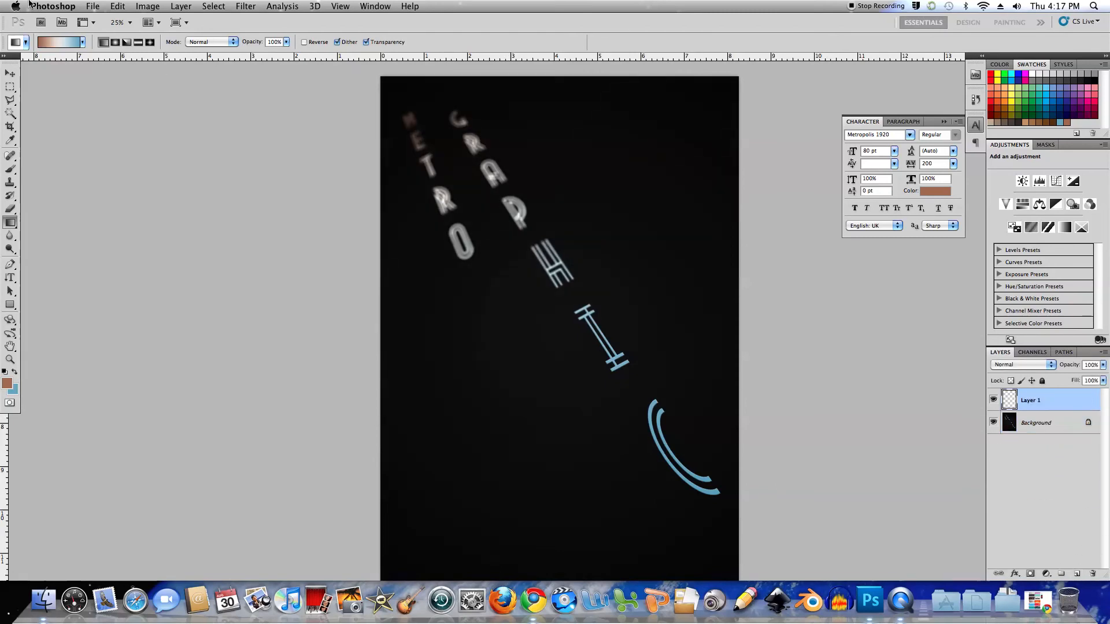
click(118, 7)
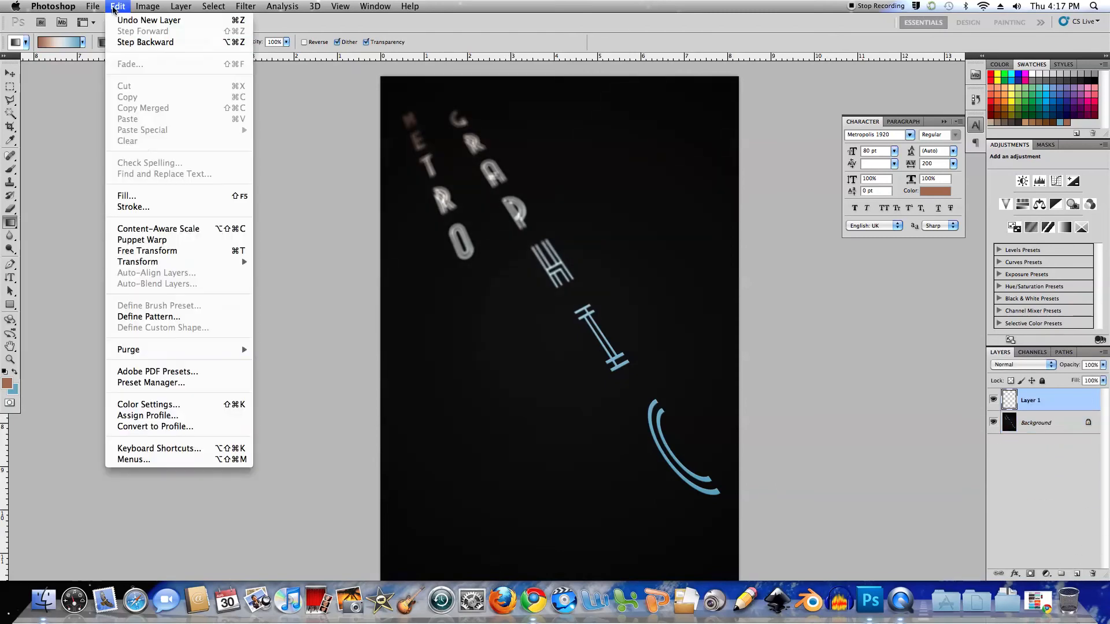
click(147, 200)
click(625, 232)
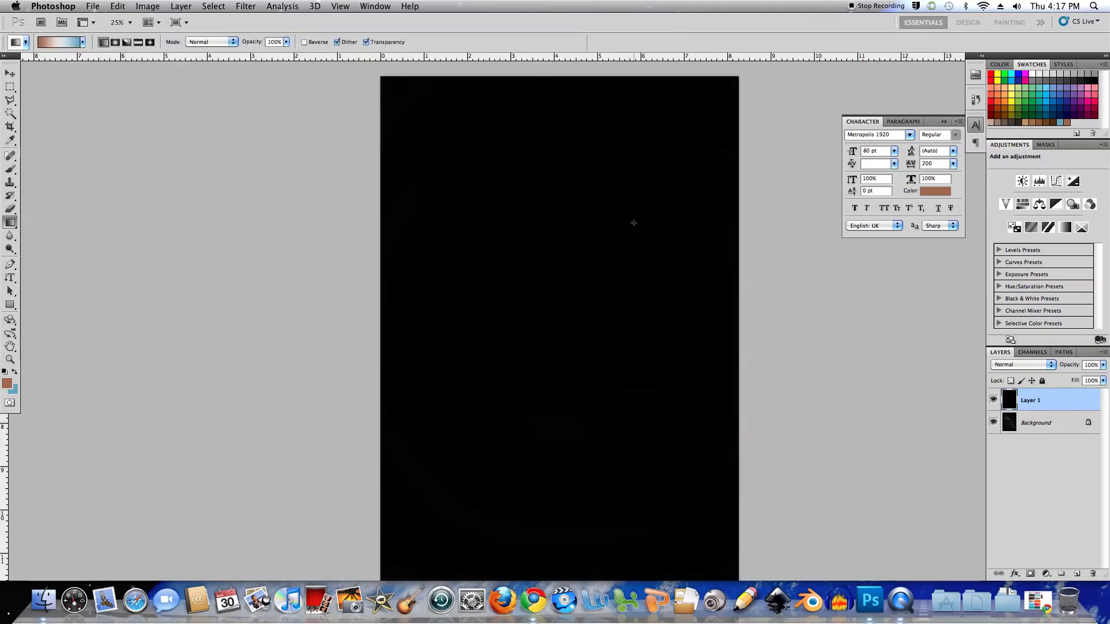
click(1051, 364)
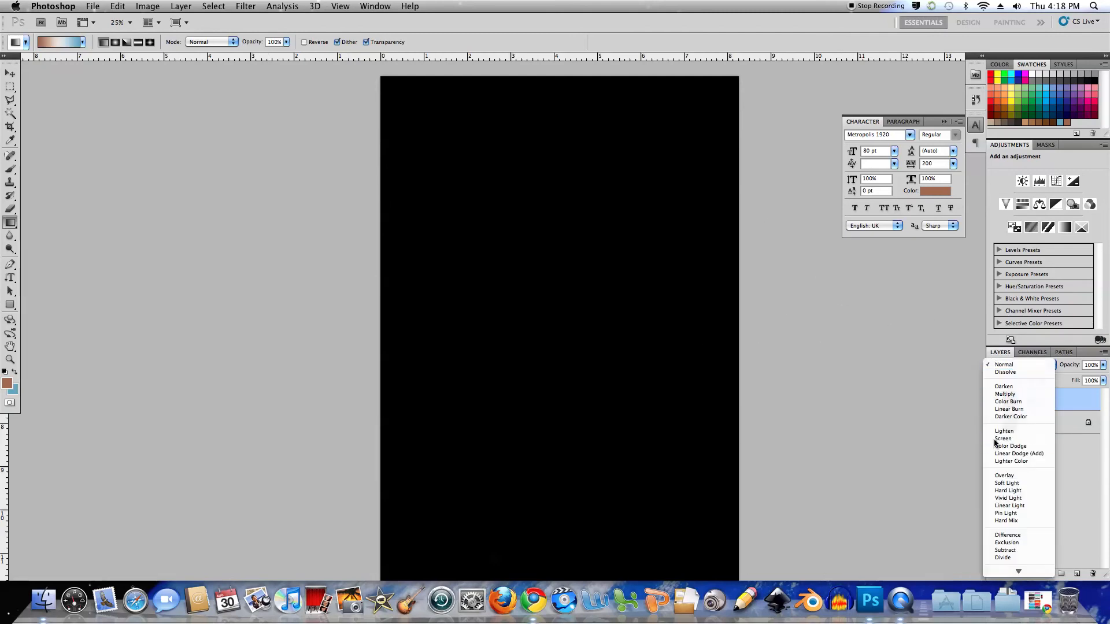
click(1004, 439)
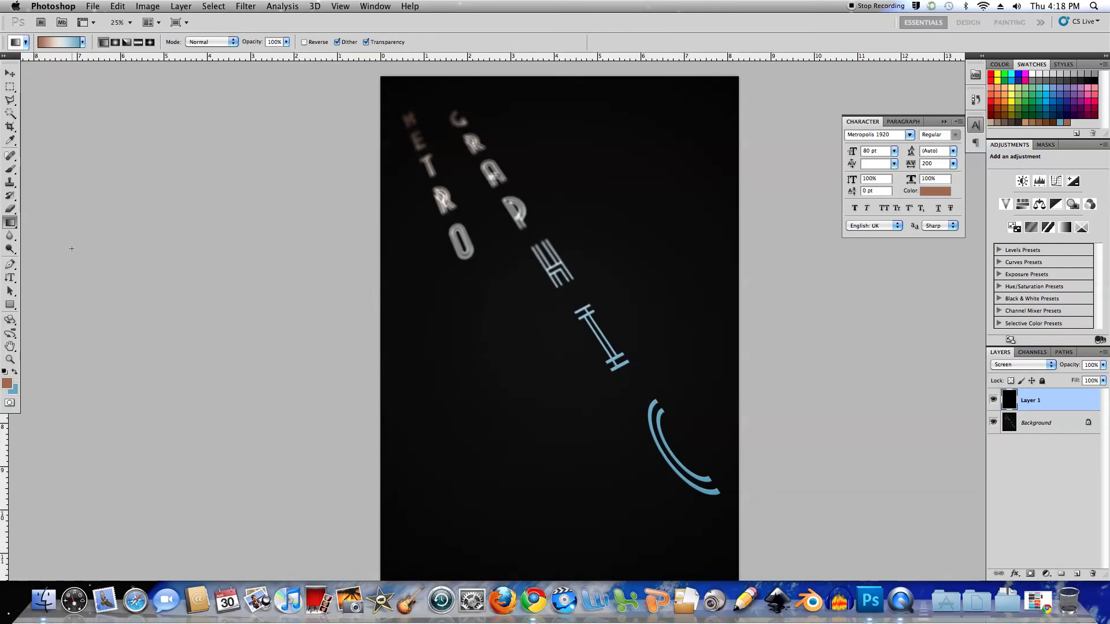
Render a 105mm Prime lens flare at 78% brightness on Layer 1, centred in the upper part of the poster beside the METRO lettering
click(246, 6)
mouse_move(273, 134)
mouse_move(276, 168)
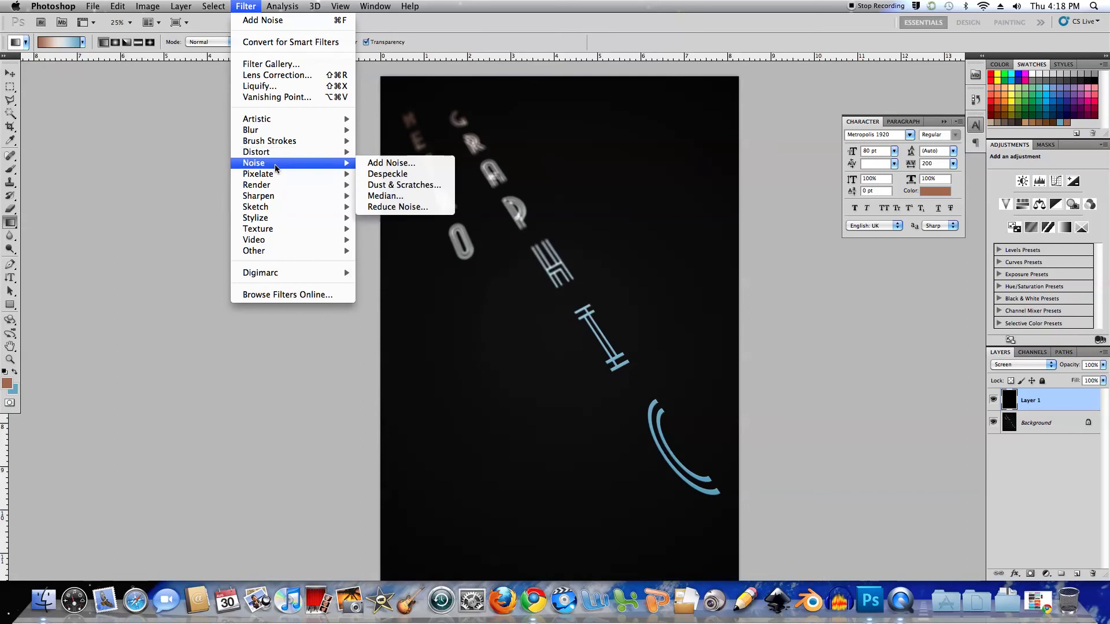
mouse_move(289, 185)
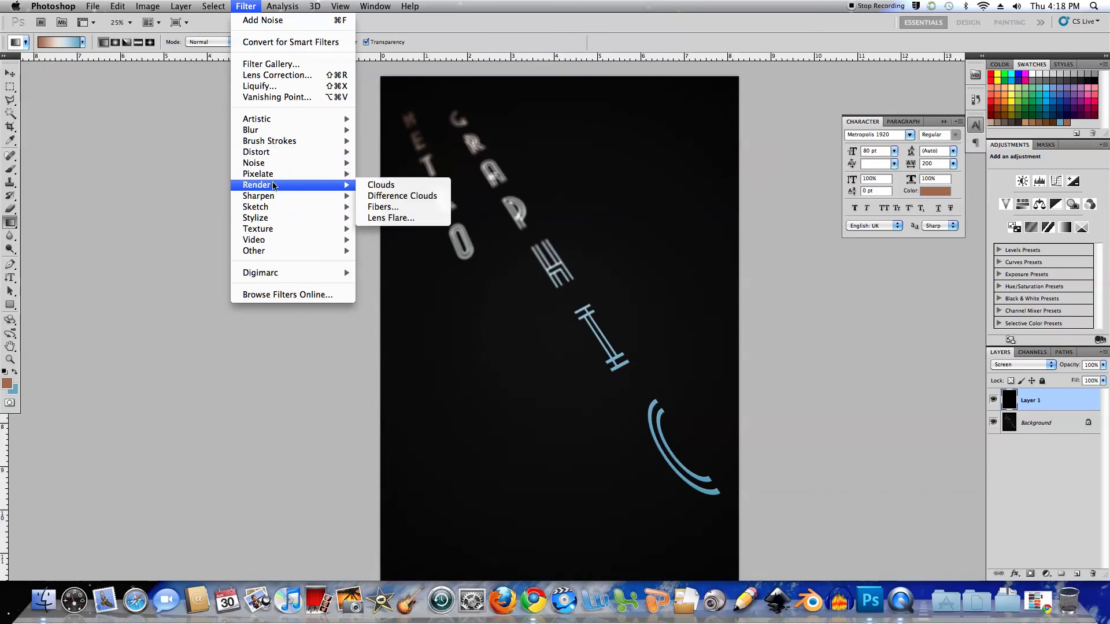
click(389, 220)
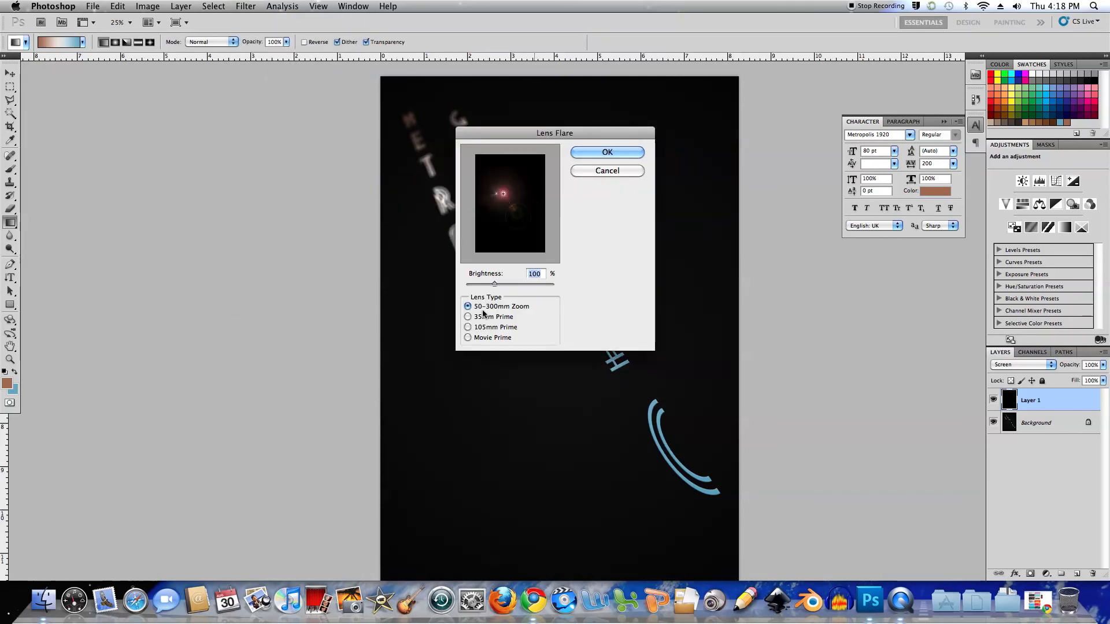
click(472, 327)
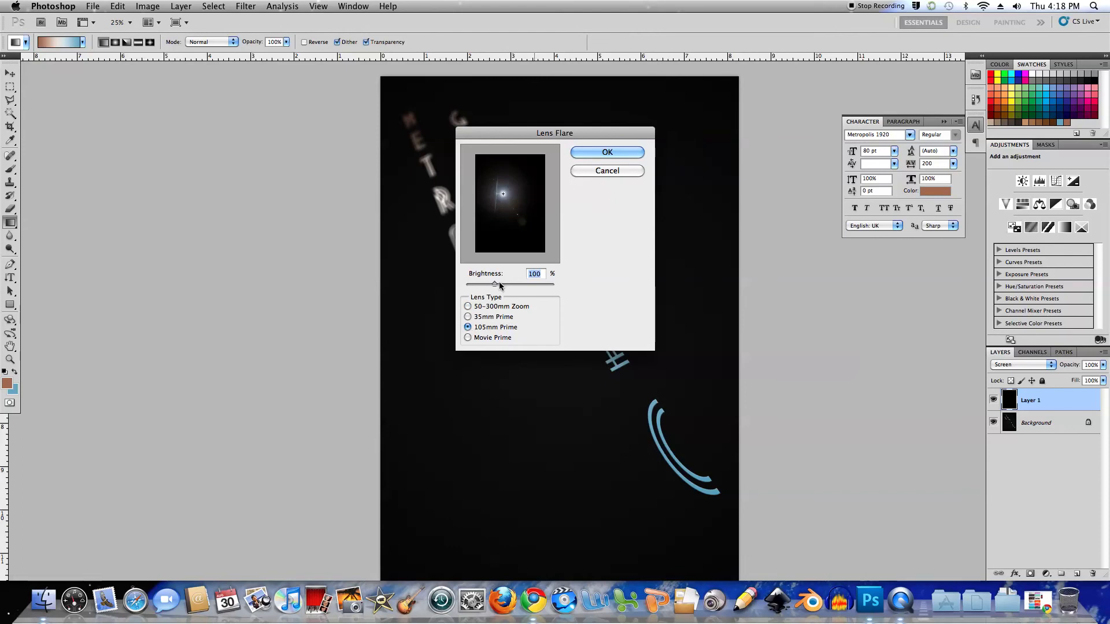
drag(495, 285, 490, 285)
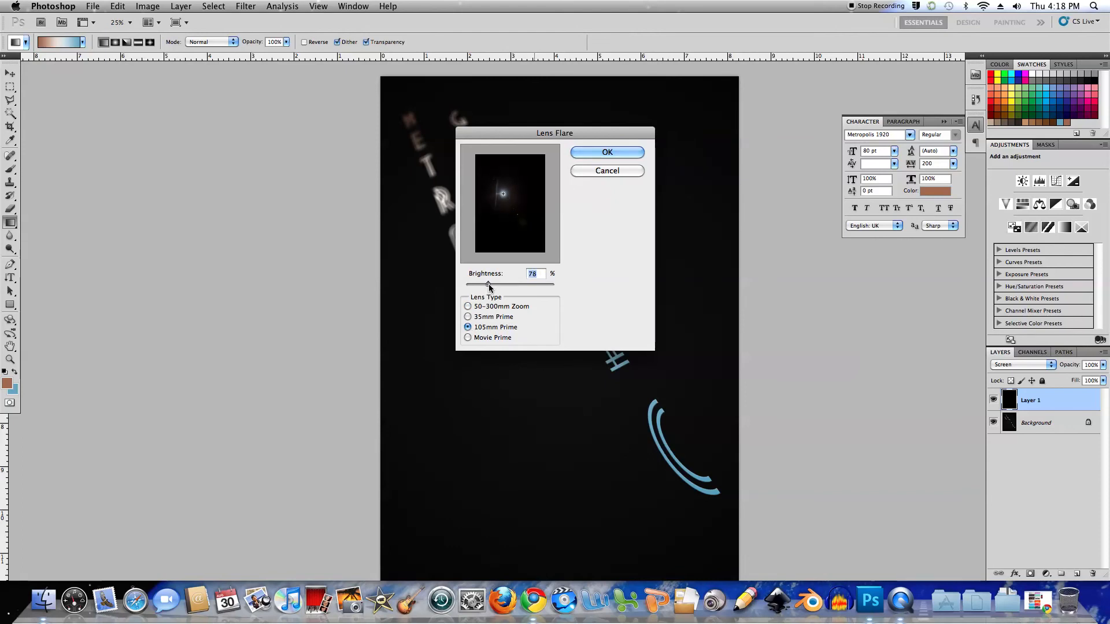
click(501, 195)
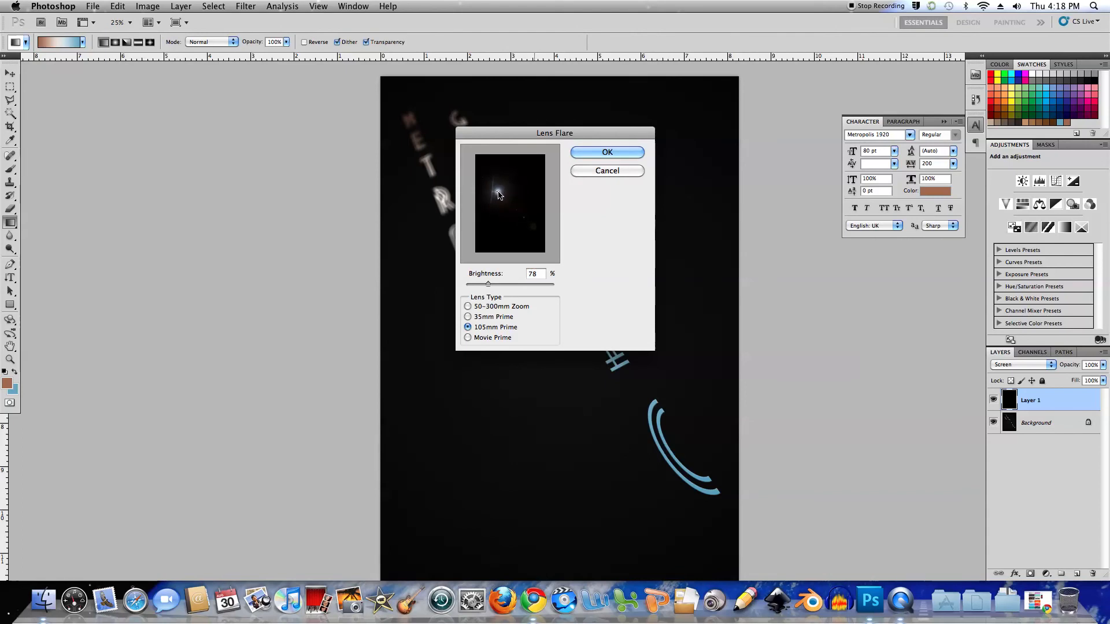
click(500, 191)
click(608, 153)
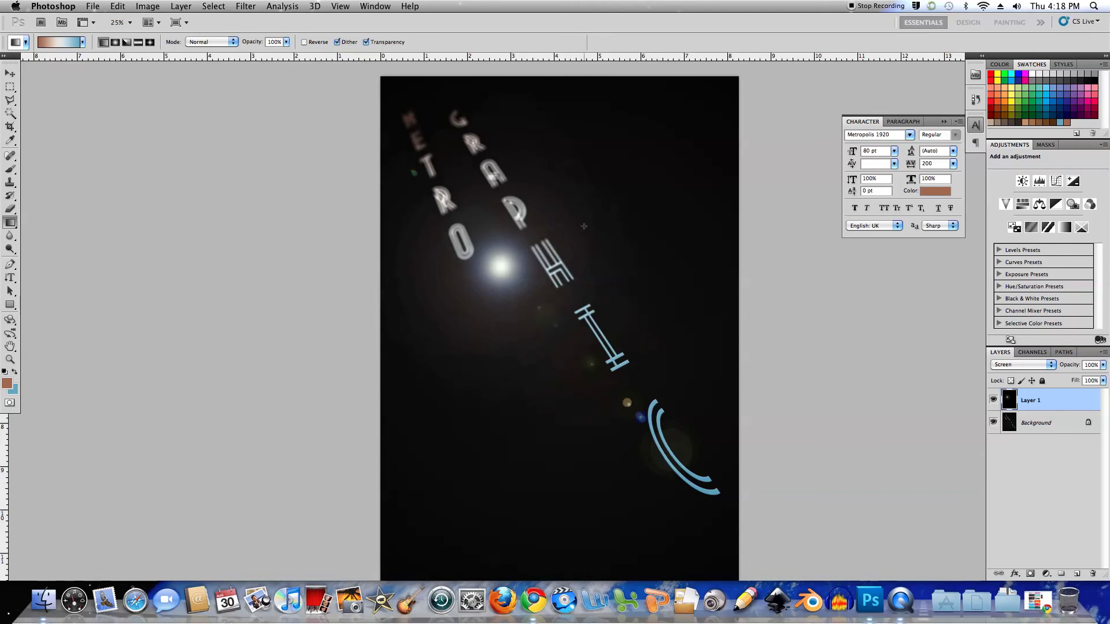
Move the lens flare up between the METRO and GRAPHIC lettering and set Layer 1's blend mode to Linear Dodge (Add)
click(10, 73)
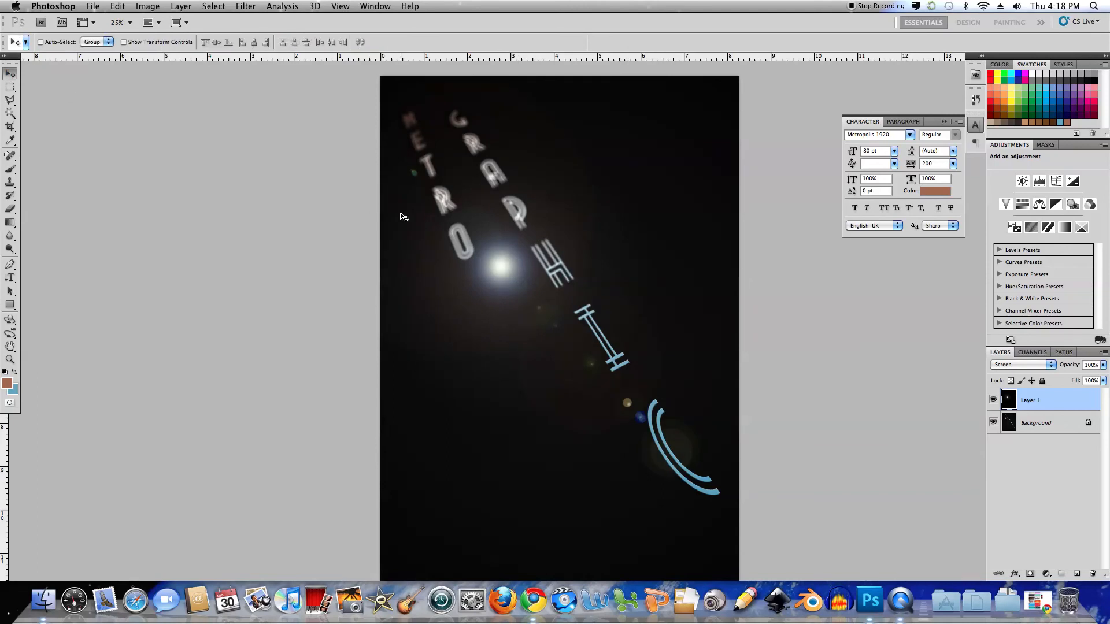
drag(505, 266, 458, 168)
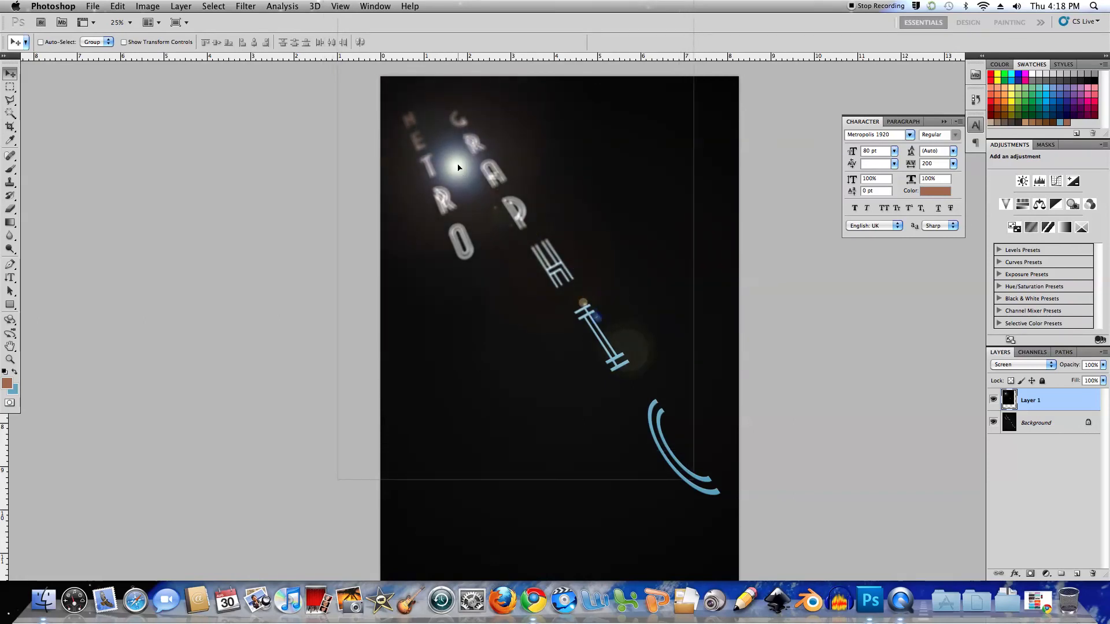
drag(458, 168, 459, 173)
click(1050, 365)
click(1040, 381)
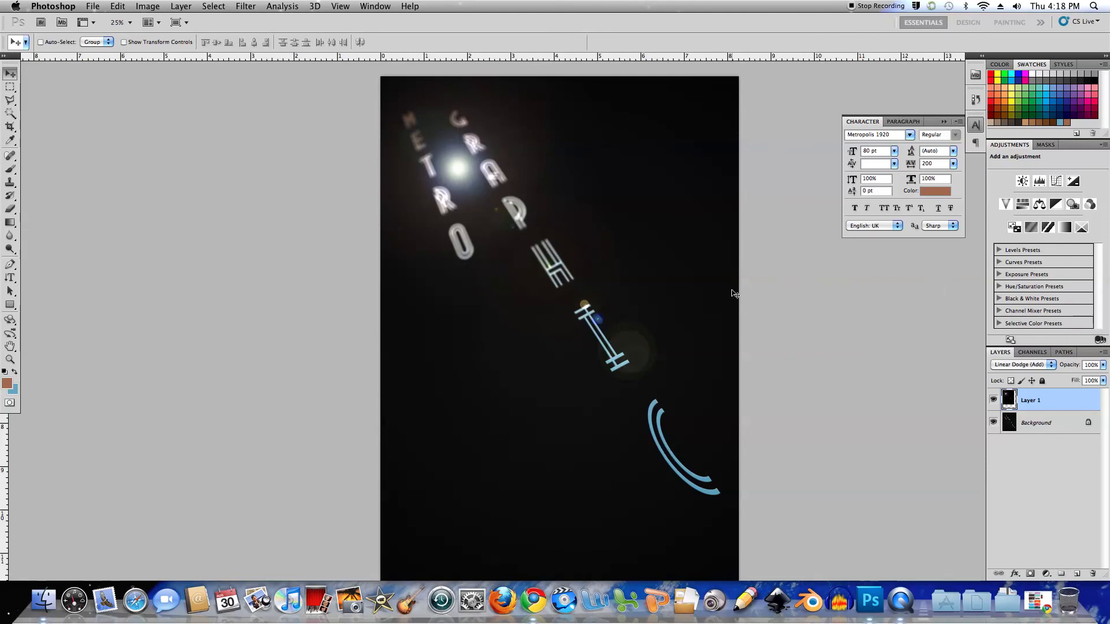
Transform the flare layer to about 119% scale with a 3.27° rotation, and place its bright centre between the two words
key(ctrl+t)
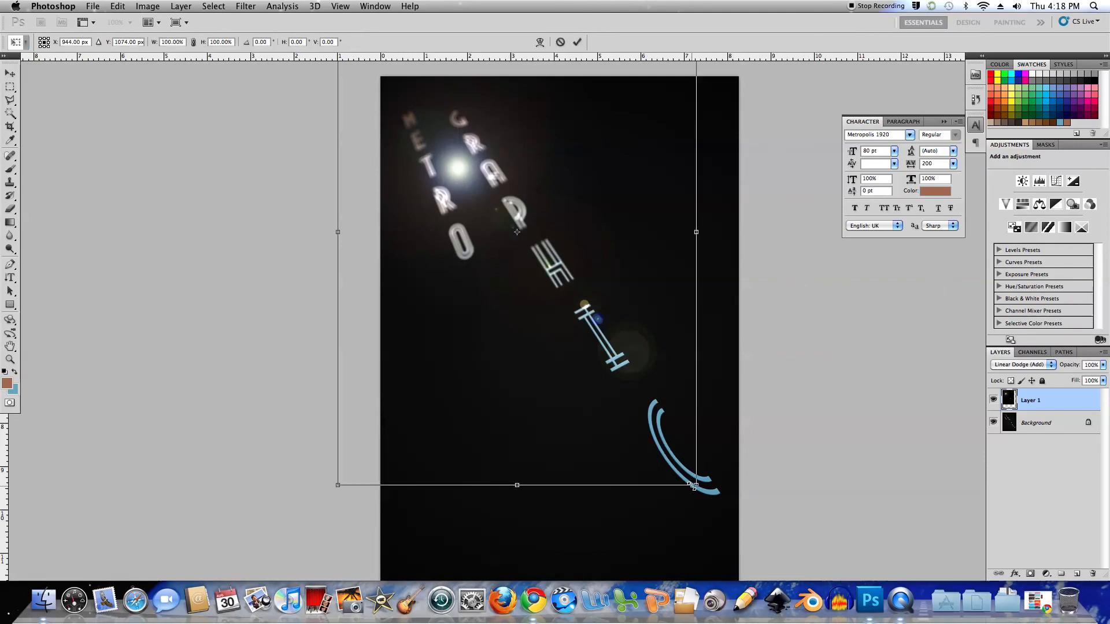
mouse_move(695, 486)
mouse_down()
mouse_move(740, 555)
mouse_move(711, 456)
mouse_move(714, 478)
mouse_up()
drag(545, 248, 551, 389)
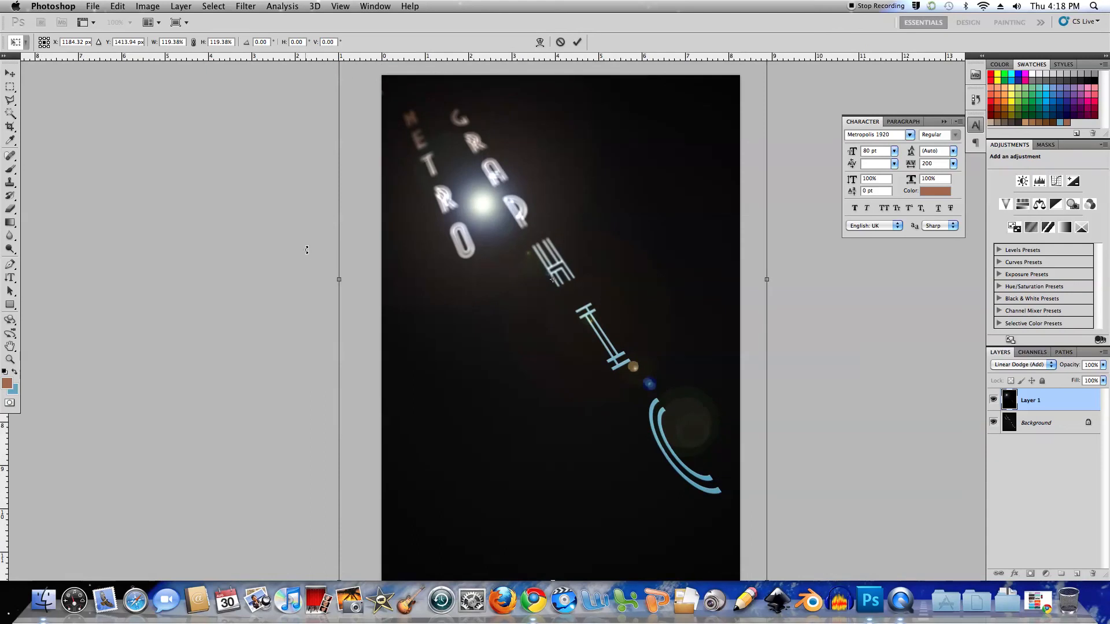
drag(301, 248, 303, 234)
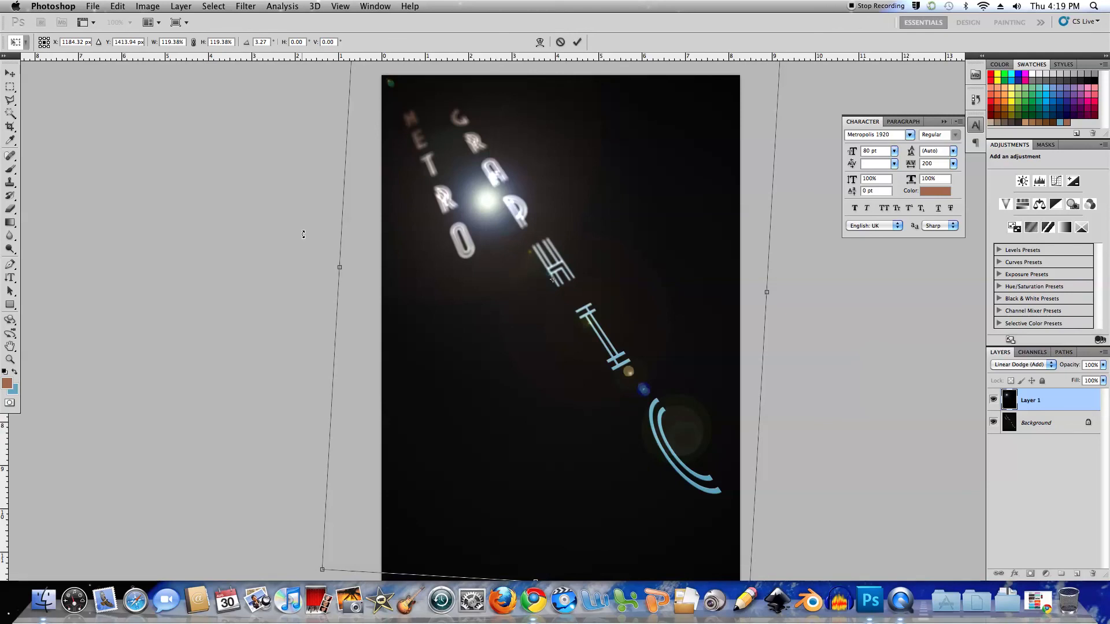
drag(486, 207, 470, 189)
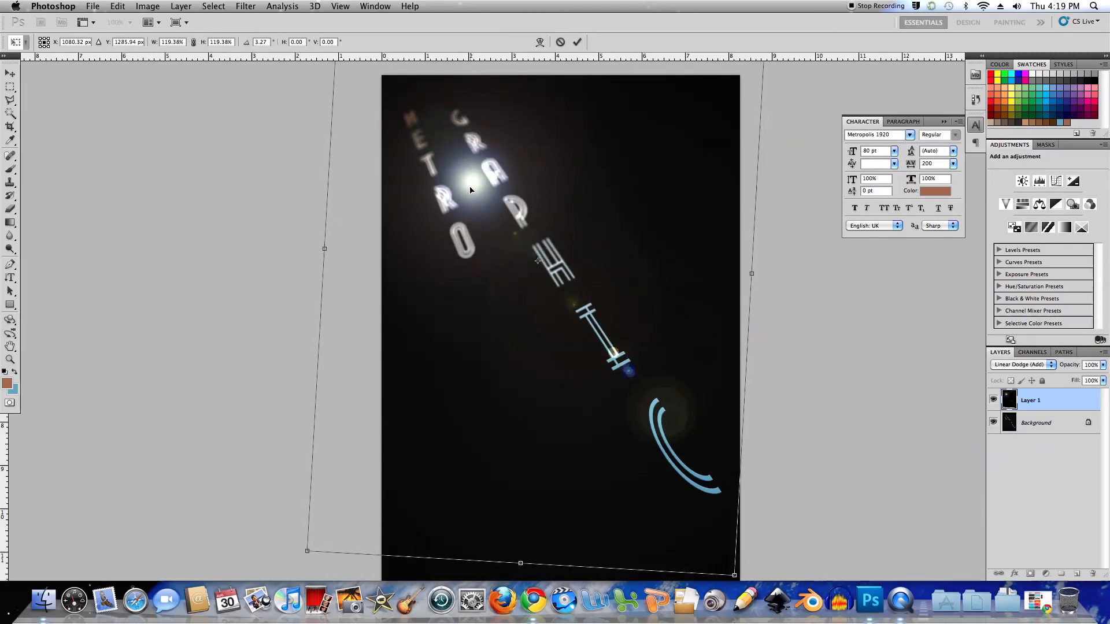
key(Return)
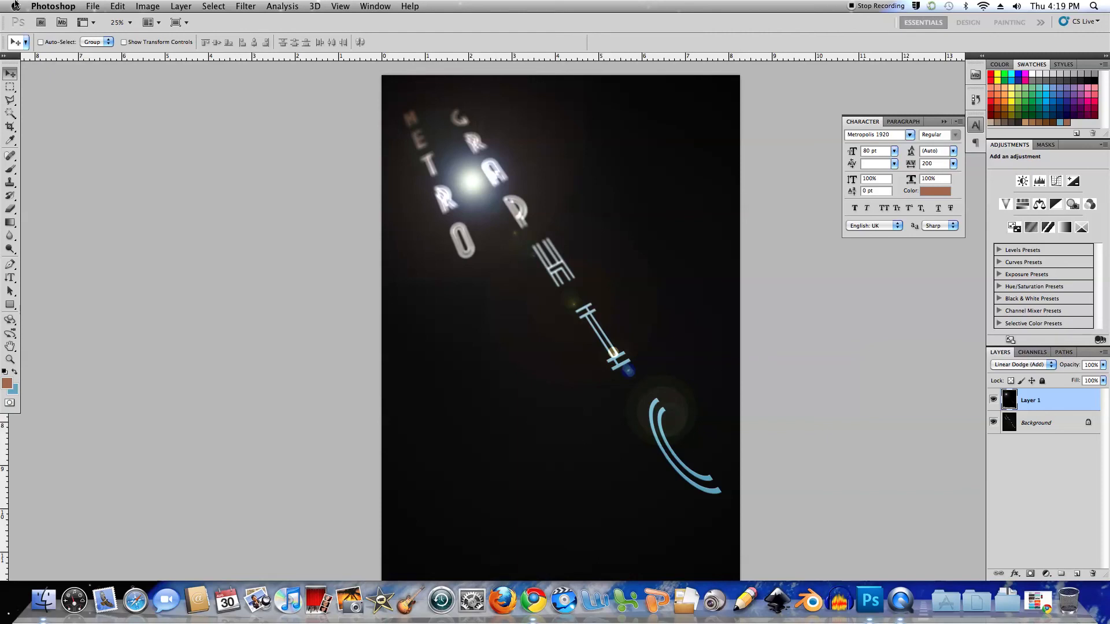
Erase the faint flare ring around the final letter C with a 700 px eraser, and merge Layer 1 into the Background
key(e)
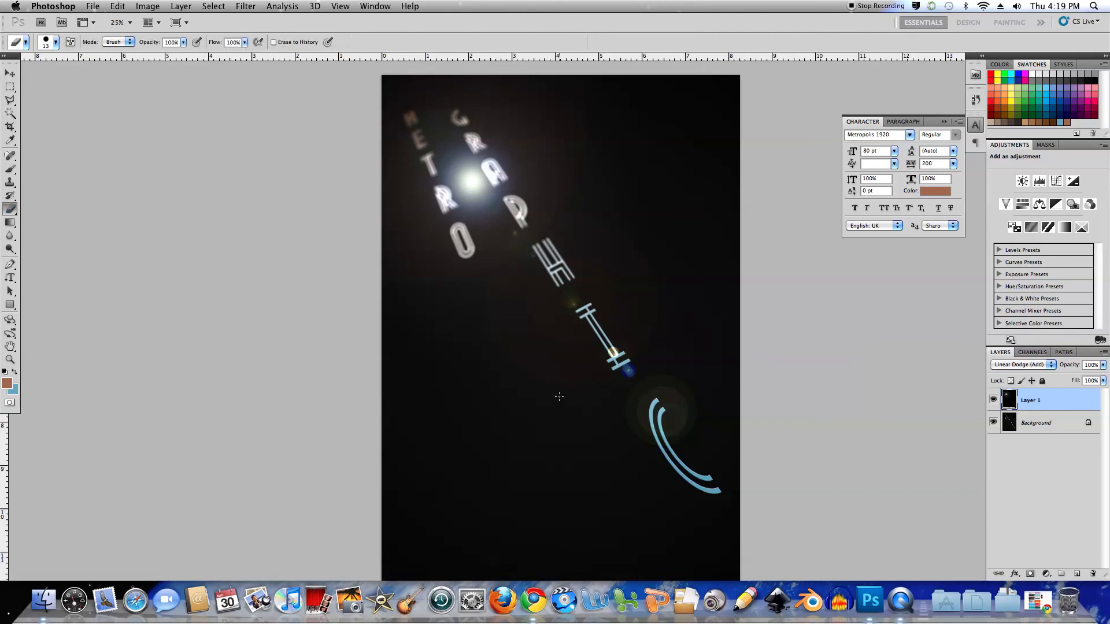
key(bracketright)
key(bracketright)
key(bracketright)
key(bracketright)
key(bracketright)
key(bracketright)
key(bracketright)
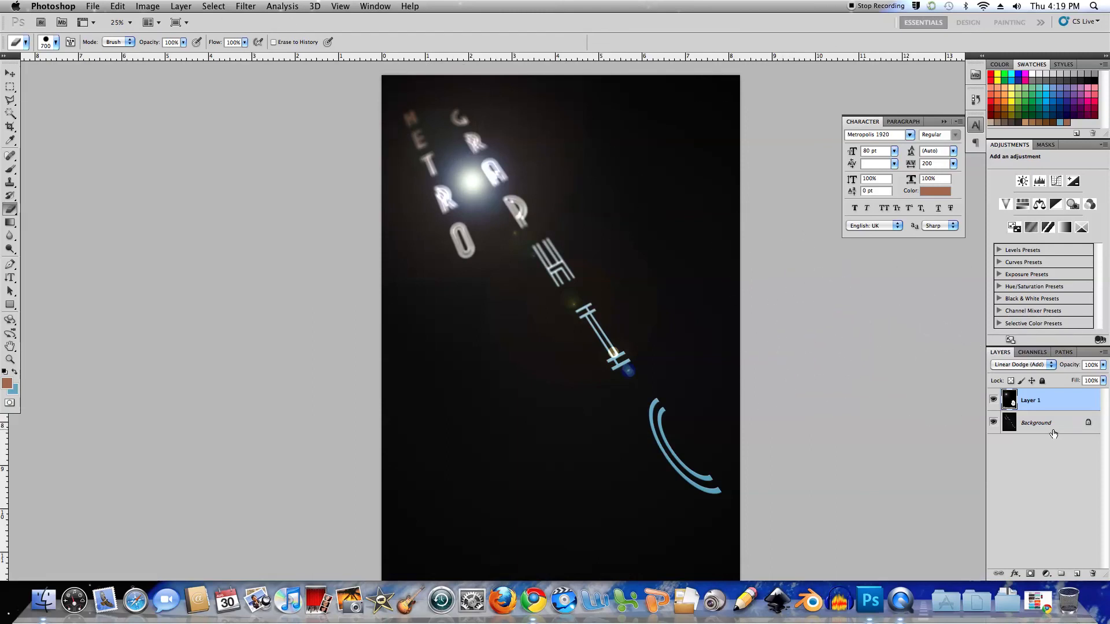
key(super+e)
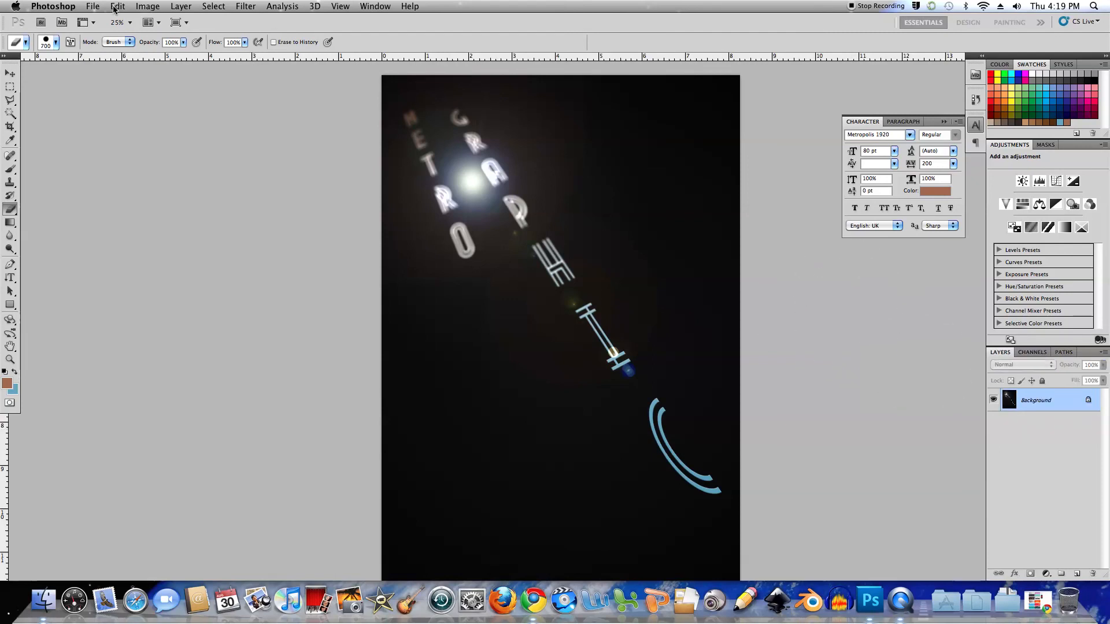
Save a JPEG copy of the poster to the Desktop as art deco 2.jpg at Maximum quality 12, Baseline ("Standard")
click(92, 7)
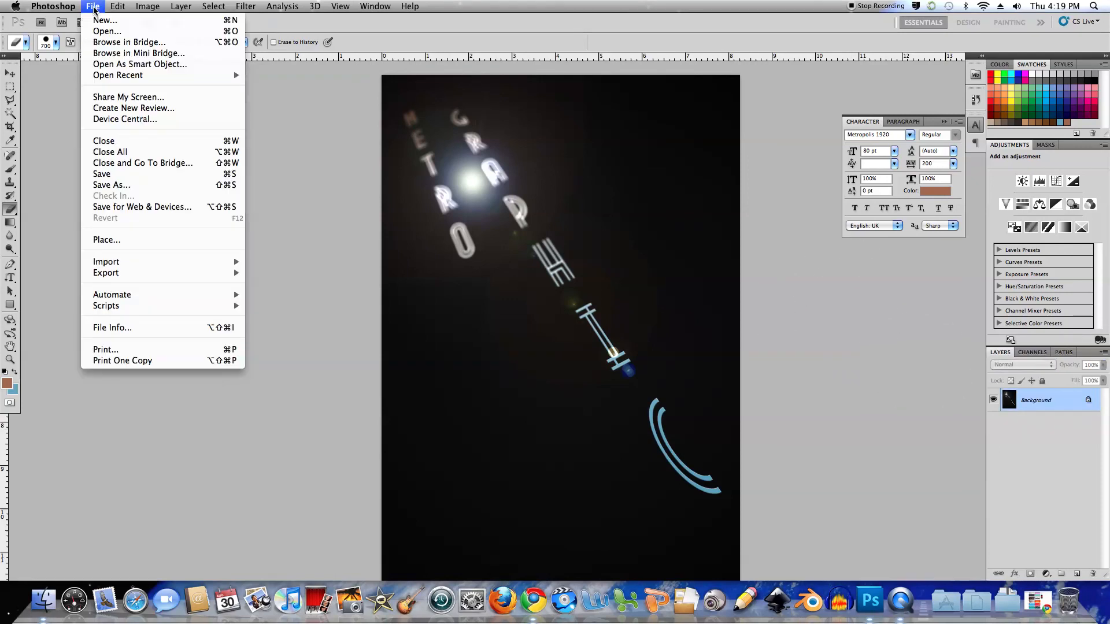
click(121, 186)
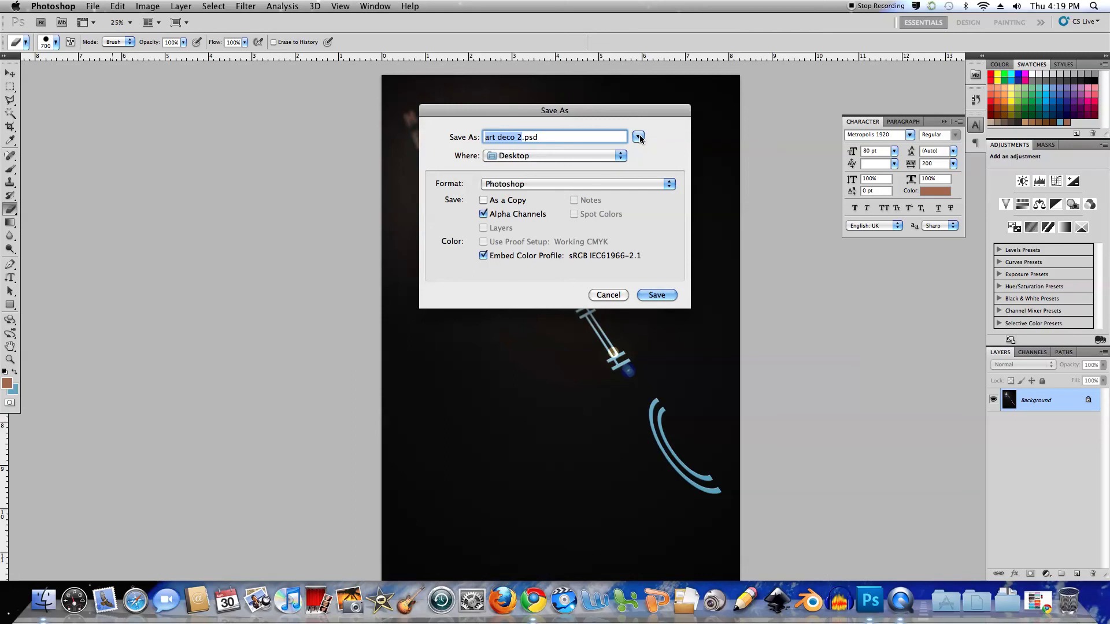
click(671, 183)
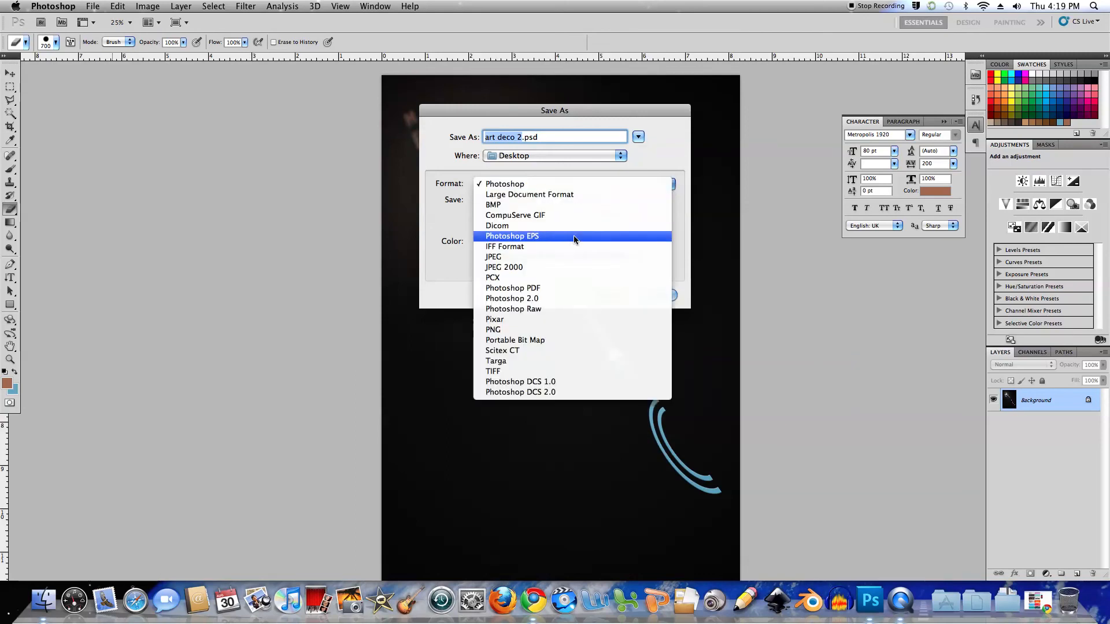
click(538, 256)
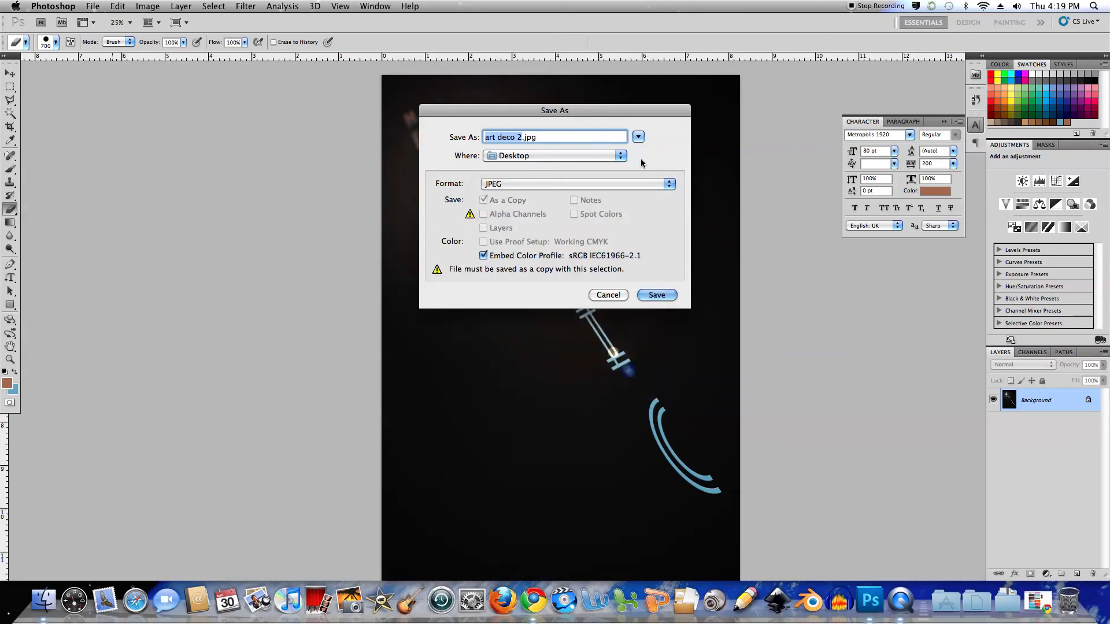
click(659, 295)
click(625, 215)
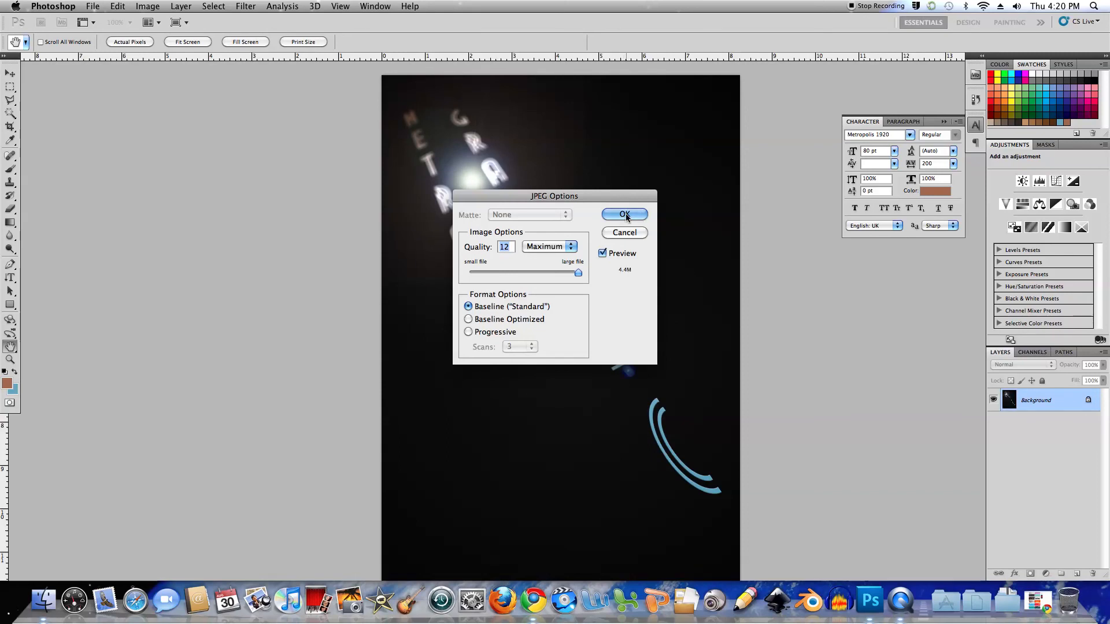
click(625, 215)
key(e)
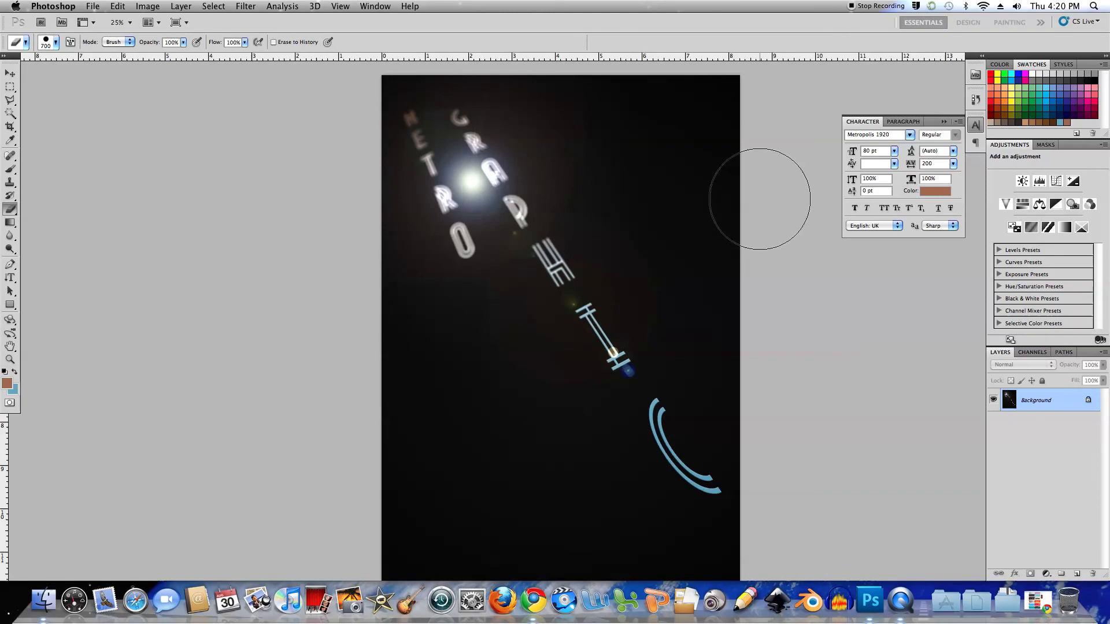